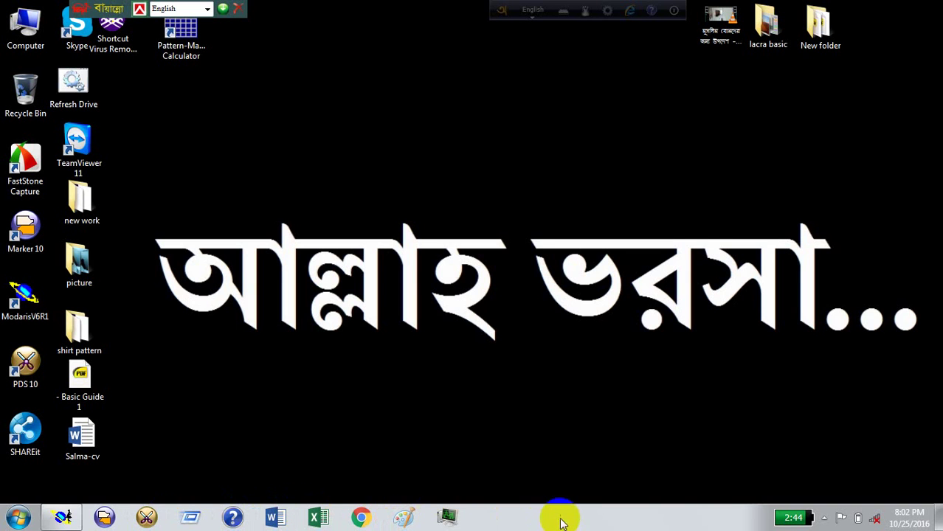
Step: Zoom in on the fs11 sleeve and drag a point to reshape its long lower curve
left_click(63, 516)
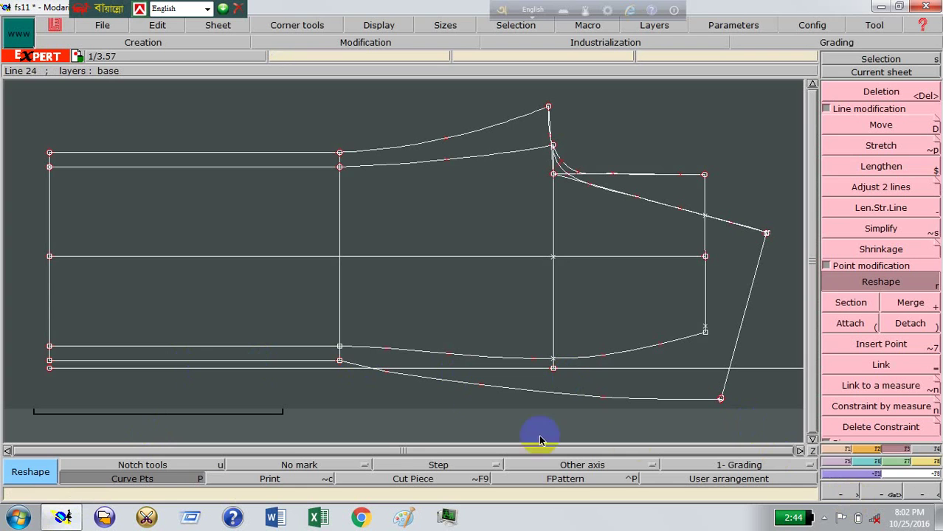
left_click(891, 494)
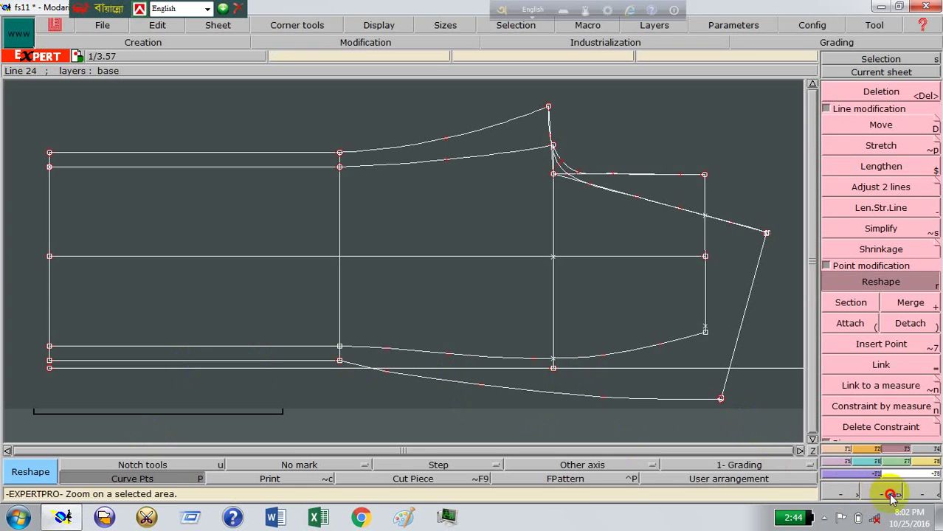
left_click(277, 103)
left_click(778, 410)
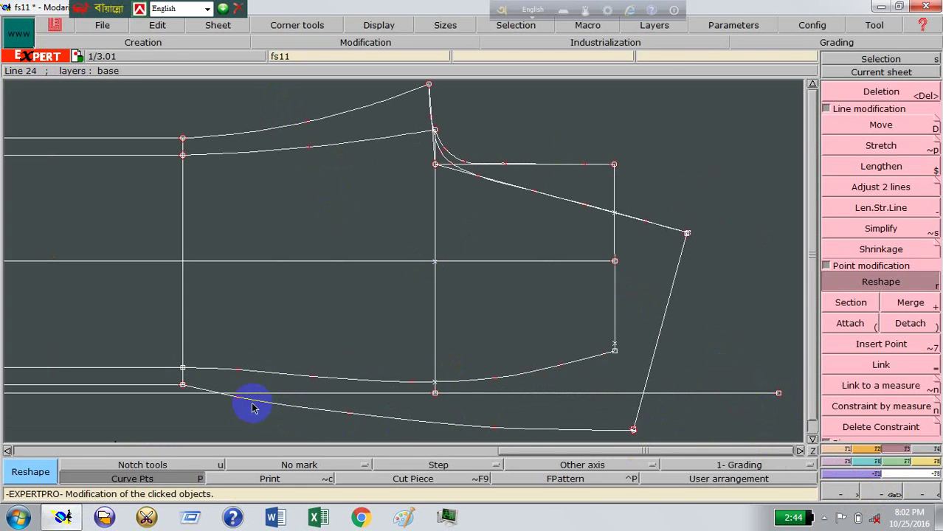
left_click_drag(240, 402, 520, 434)
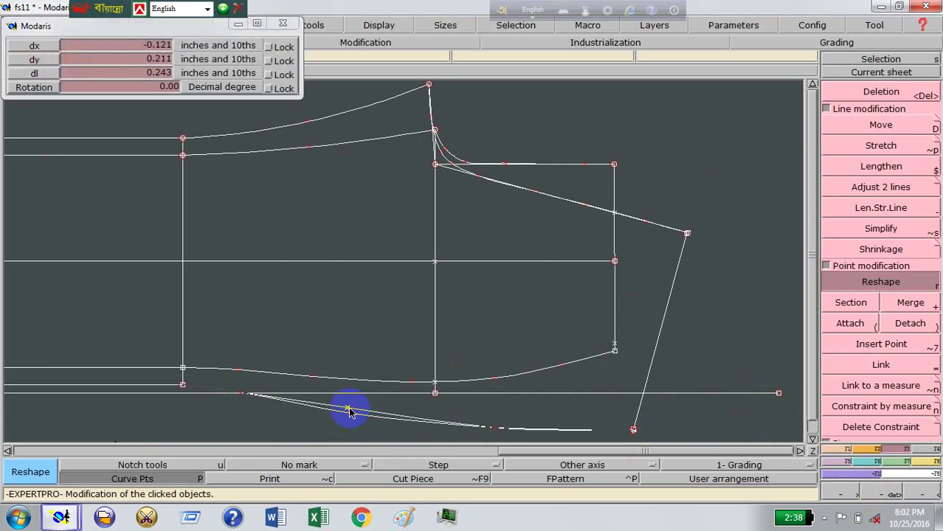
left_click(495, 431)
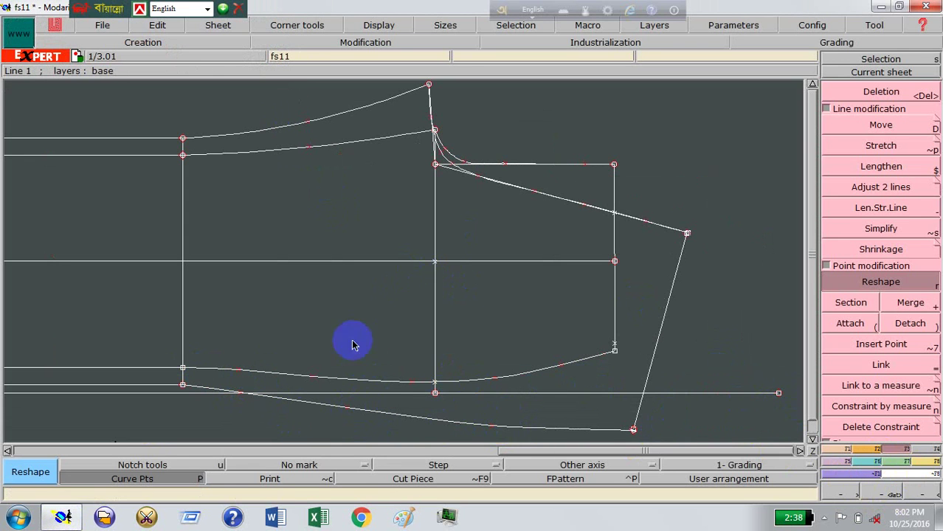
Step: Measure the two lower sleeve curves with Length: 19.013 and 19.777
left_click(926, 462)
key("l")
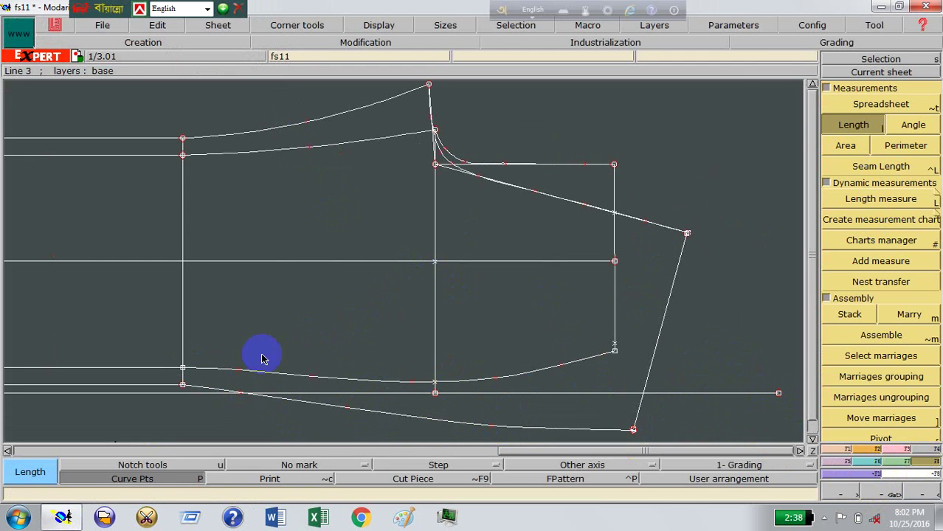
left_click(197, 369)
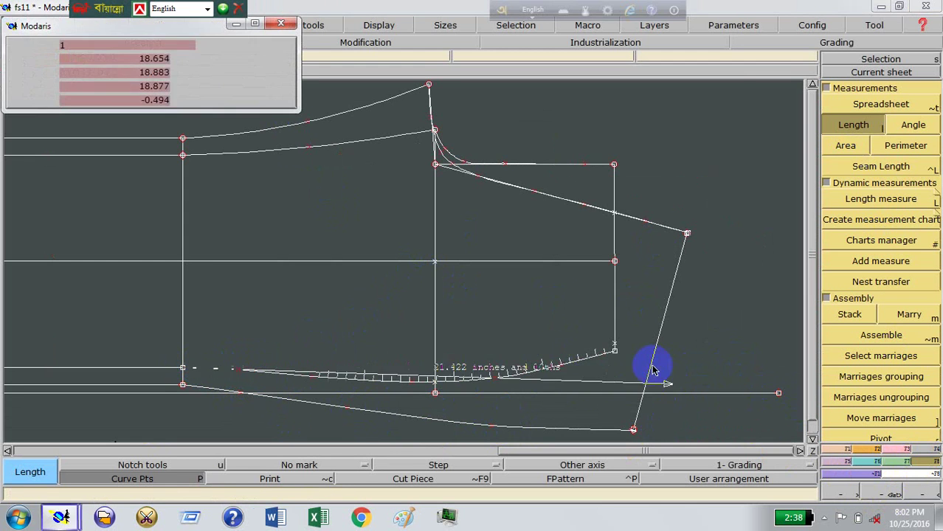
left_click(615, 351)
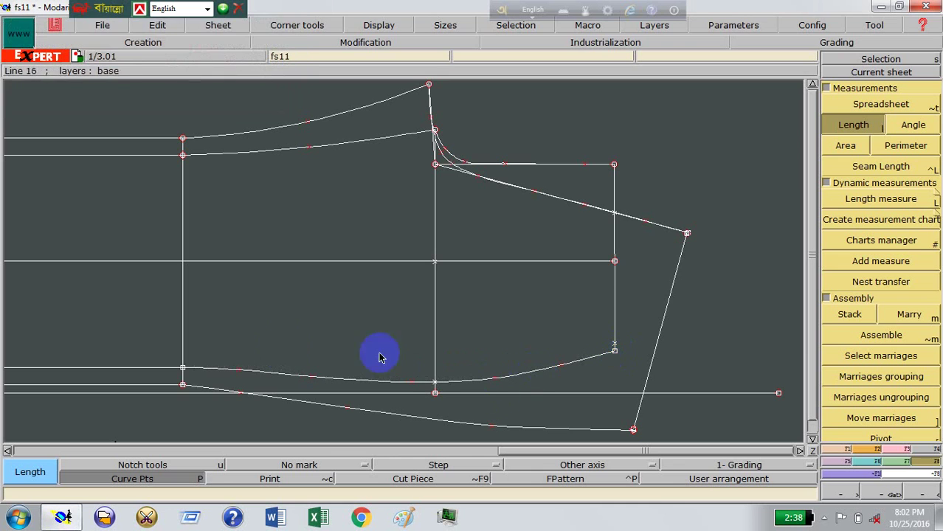
left_click_drag(188, 391, 632, 428)
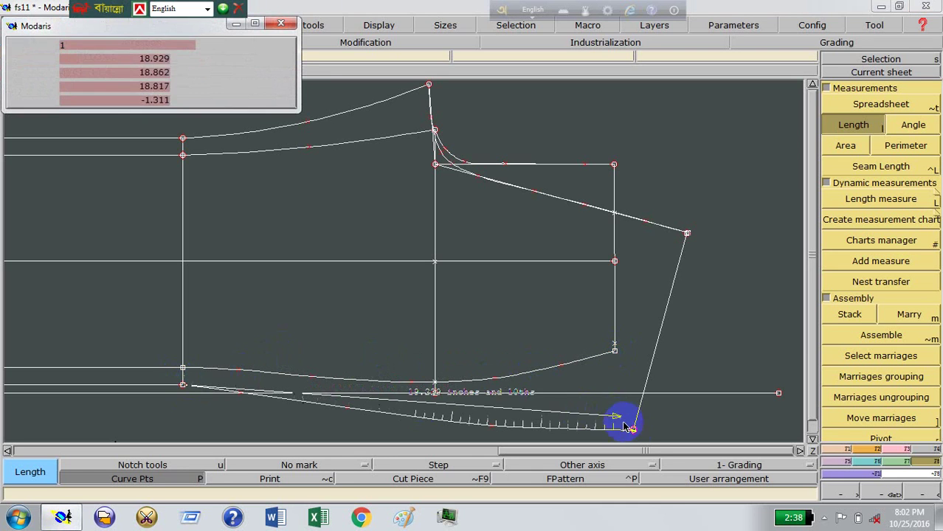
Step: Empty and close the measurement spreadsheet, then recentre on the sheet
left_click(859, 101)
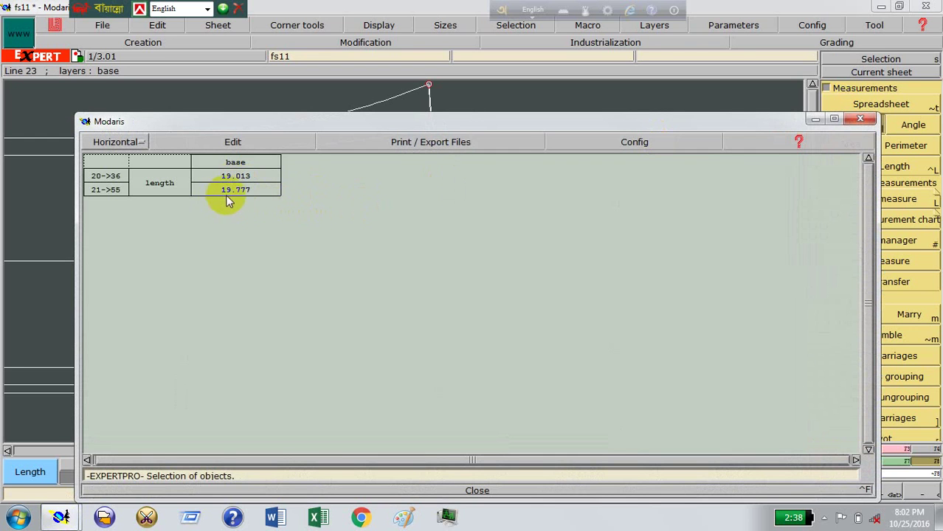
left_click(193, 144)
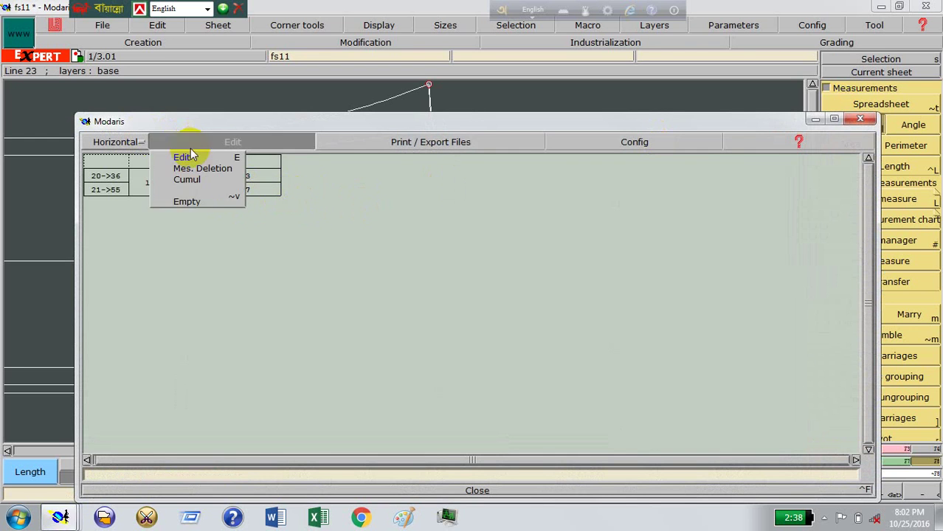
left_click(183, 200)
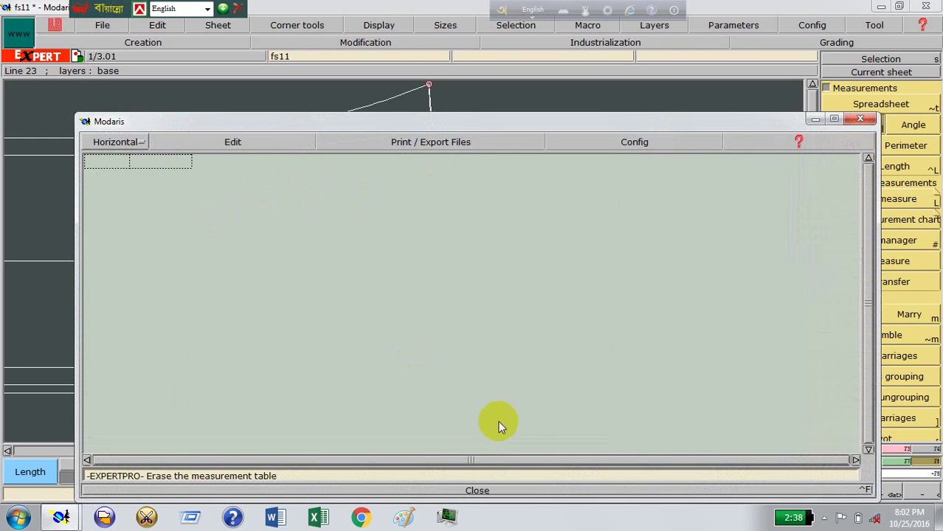
left_click(474, 491)
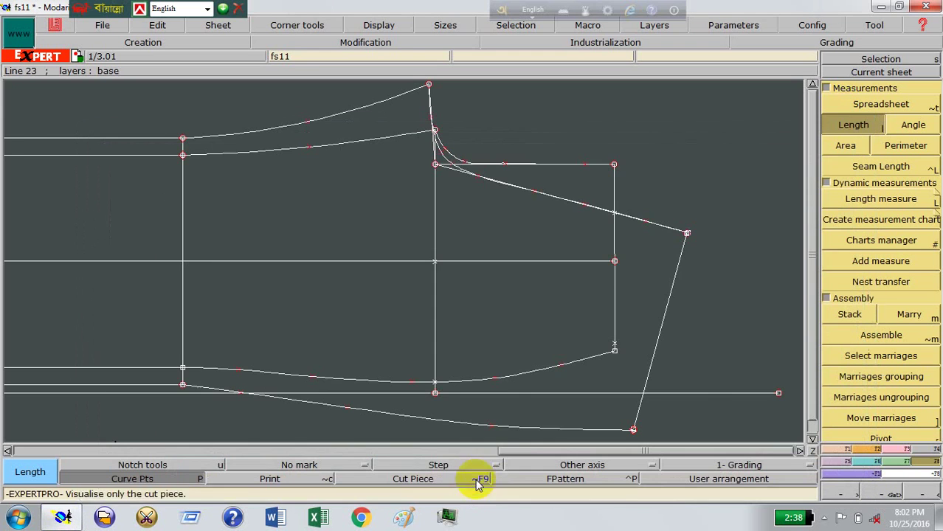
left_click(863, 72)
Step: Zoom on the lower curves and move the inner curve's end point by ShiftX 0.750, ShiftY 0
left_click(537, 321)
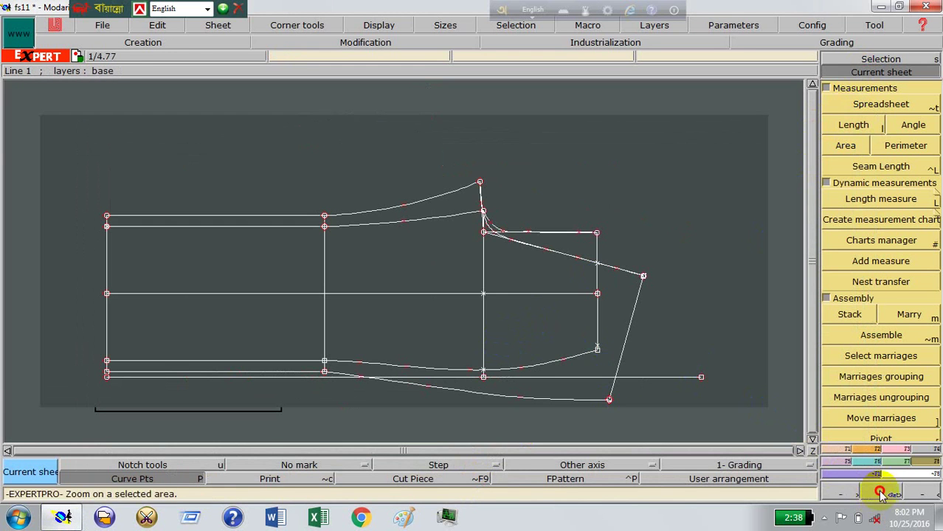
left_click_drag(347, 174, 697, 430)
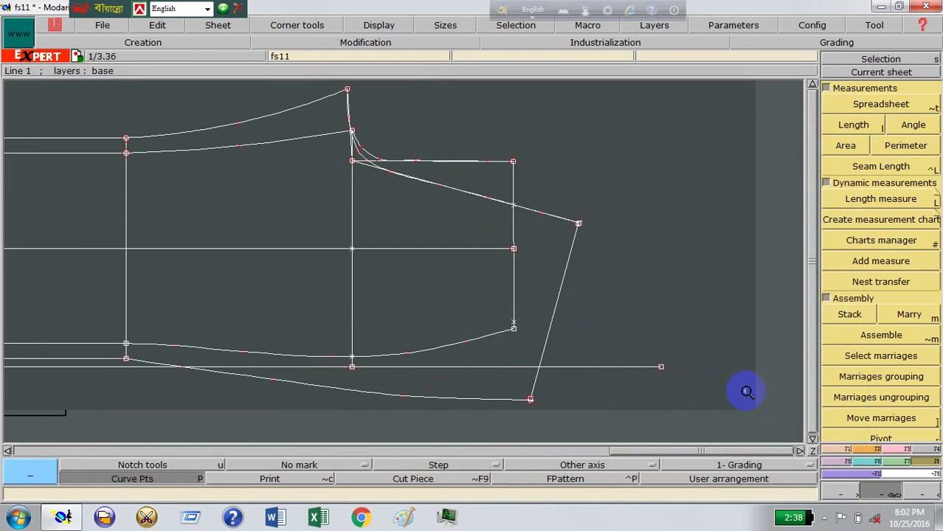
left_click(907, 450)
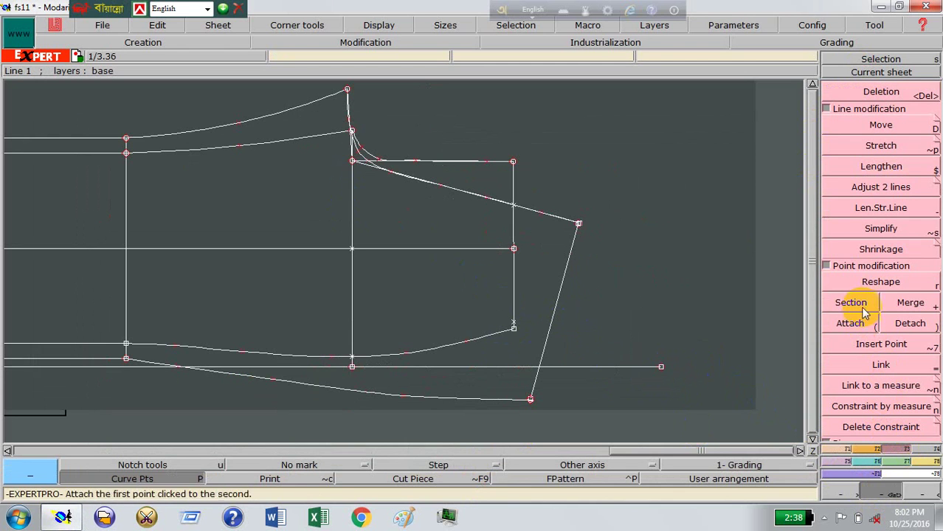
left_click(829, 267)
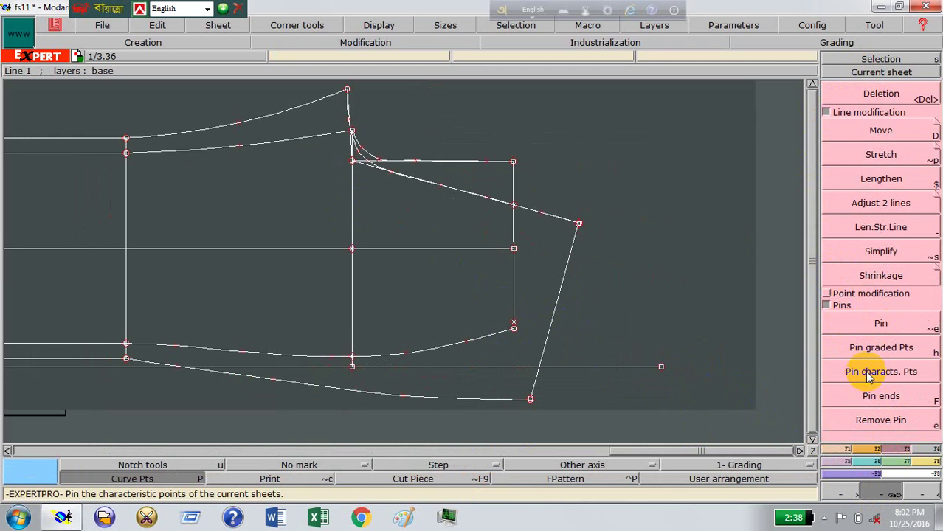
right_click(736, 237)
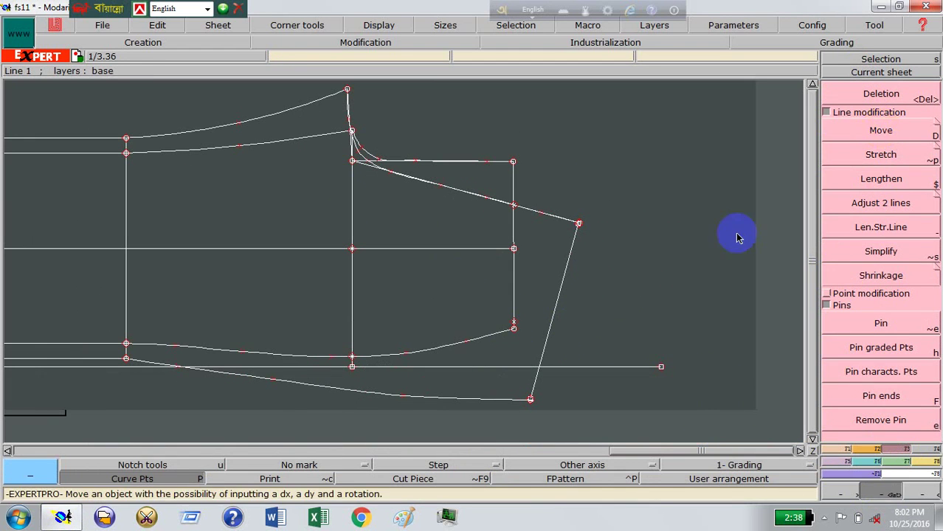
key("d")
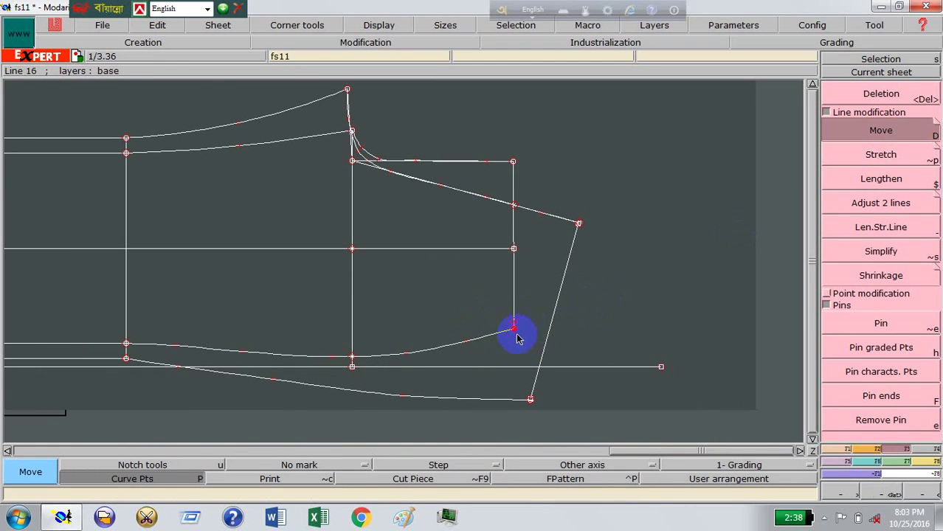
left_click_drag(519, 330, 528, 333)
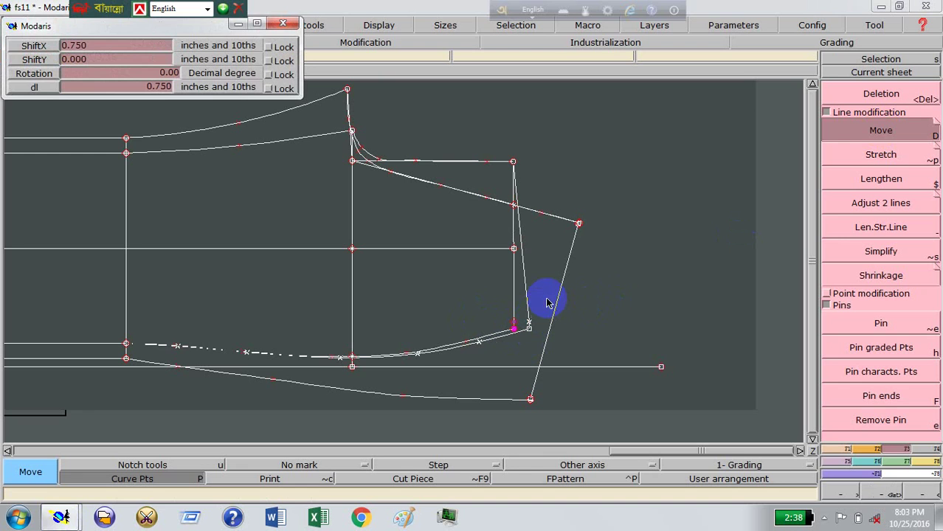
left_click(602, 307)
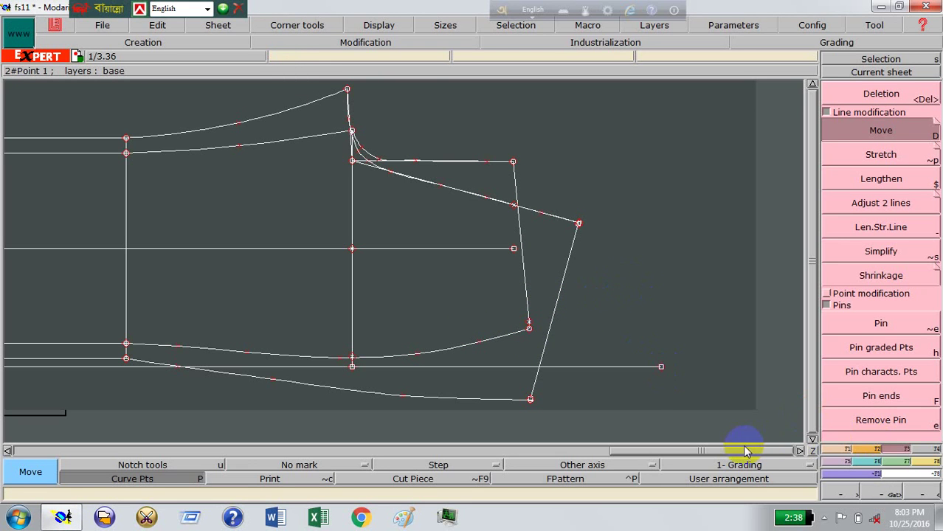
Step: Re-measure both lower curves: the inner now 19.768, the long one 19.777
left_click(932, 462)
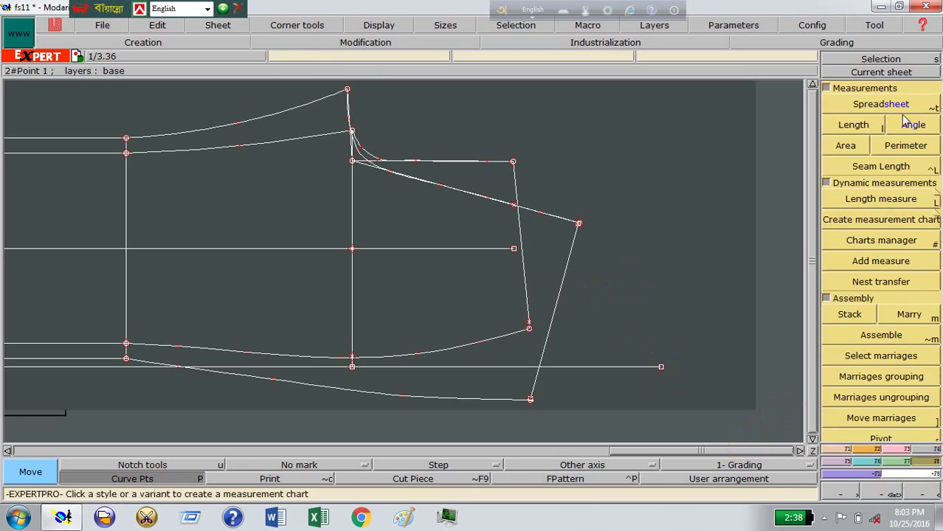
left_click(853, 124)
mouse_move(430, 154)
left_mouse_down()
mouse_move(126, 343)
mouse_move(525, 330)
left_mouse_up()
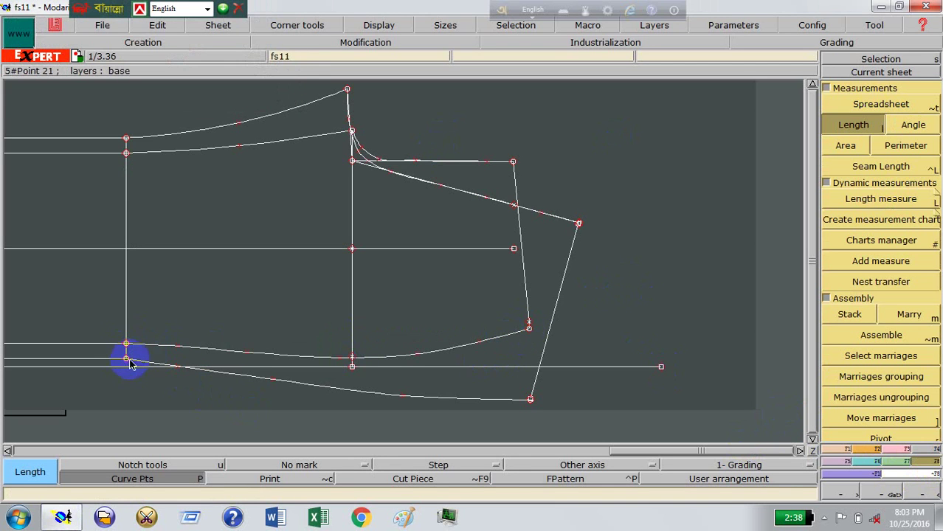
left_click_drag(129, 363, 529, 399)
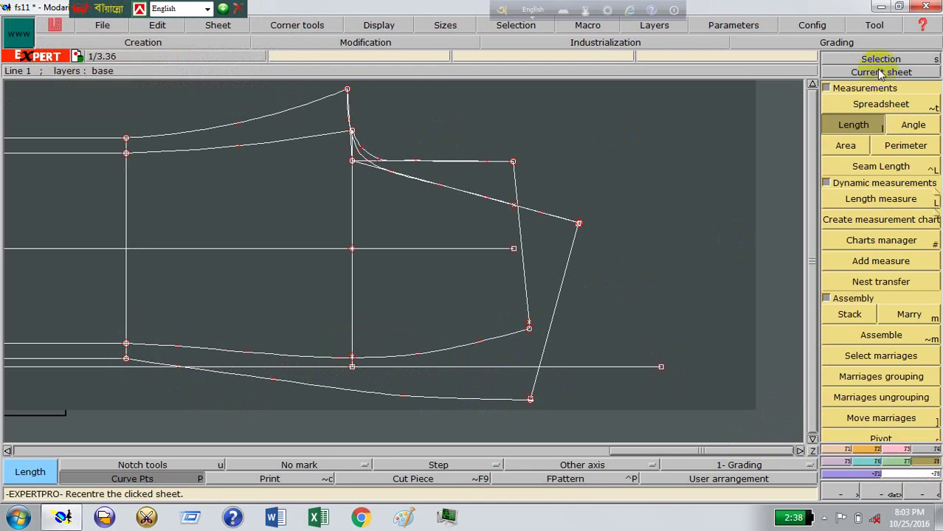
Step: Empty and close the measurement table
left_click(880, 104)
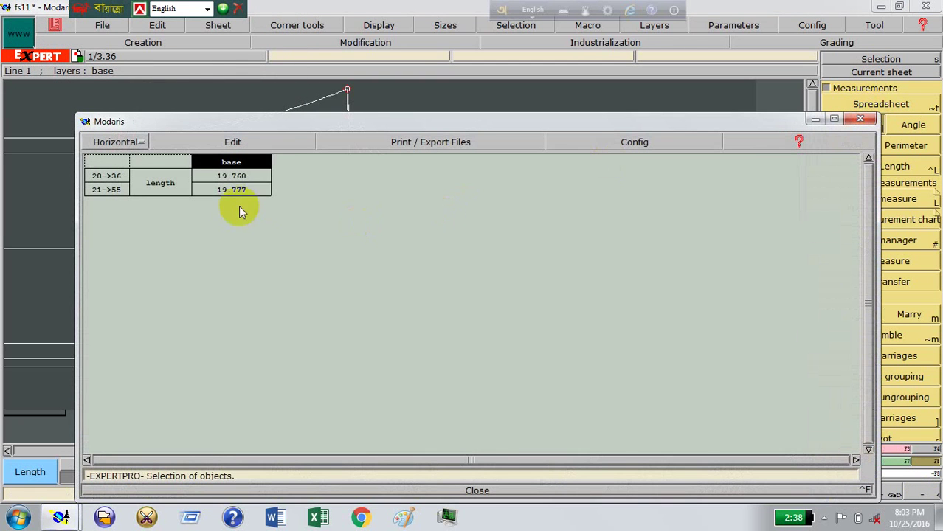
left_click(216, 143)
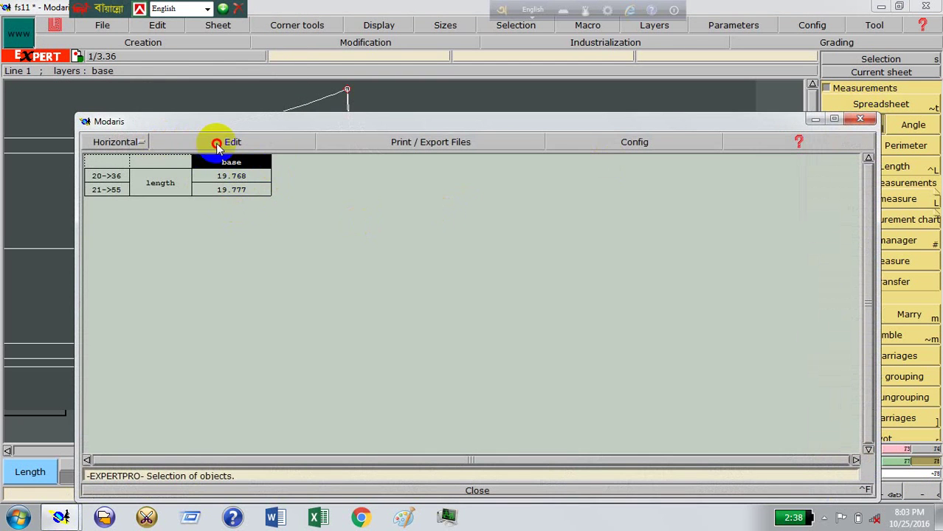
left_click(186, 202)
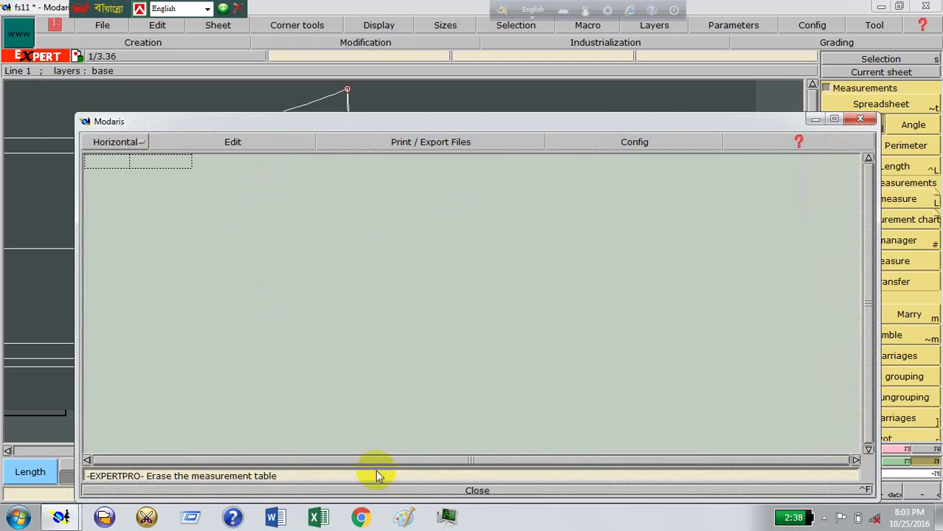
left_click(476, 491)
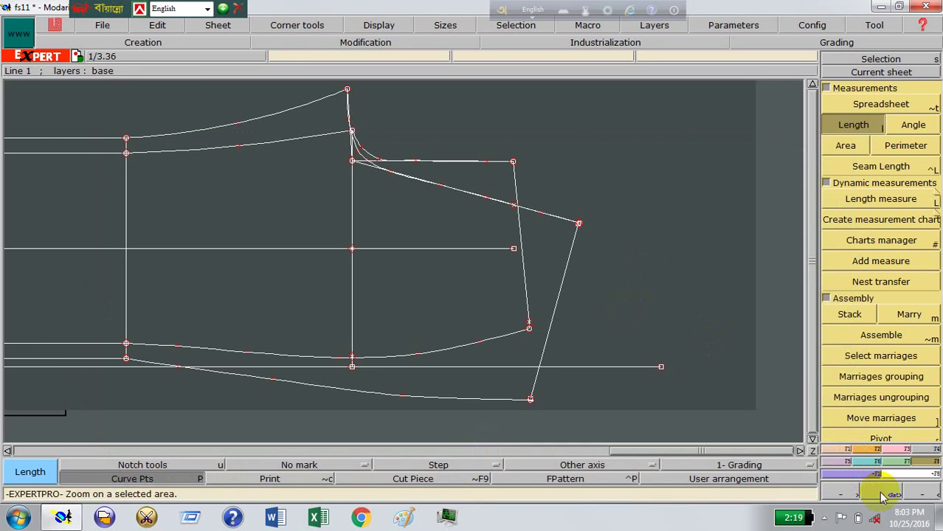
left_click(879, 493)
Step: Try repositioning the sleeve's bottom-right points with Move
left_click_drag(506, 310, 650, 424)
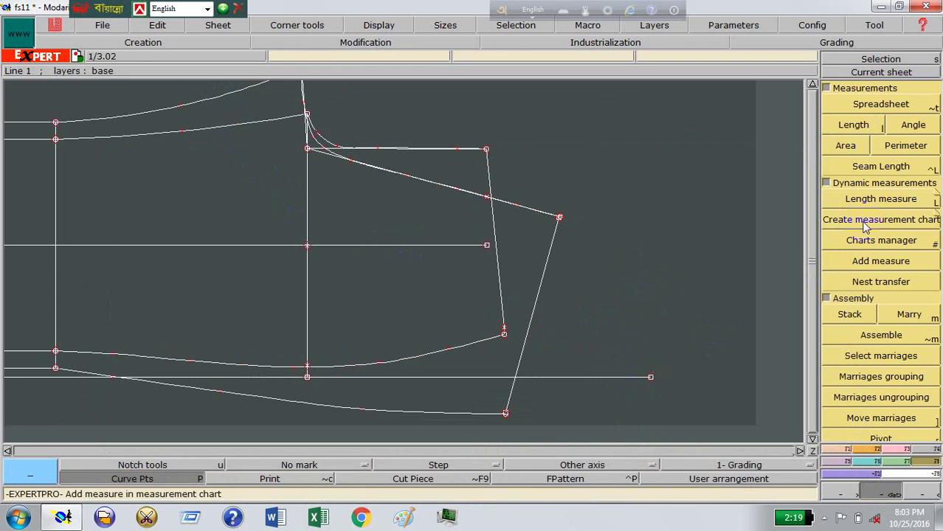
left_click(902, 449)
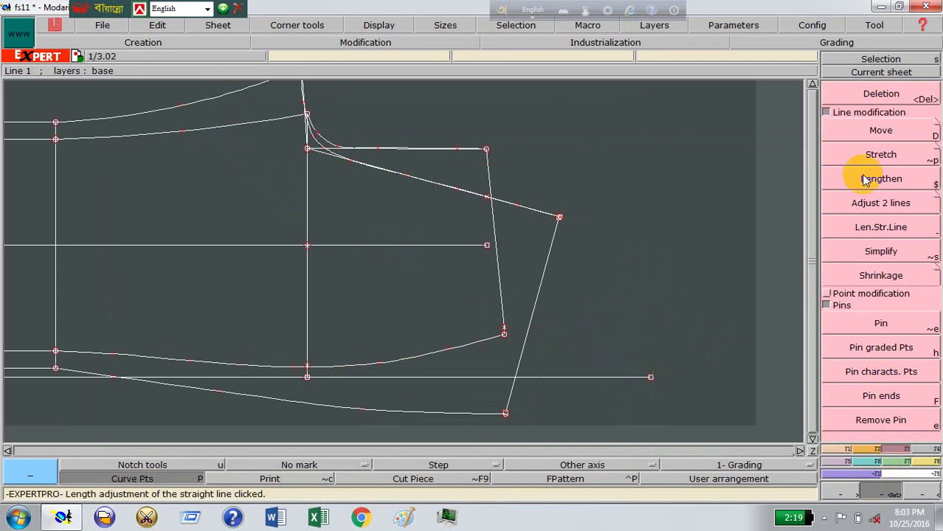
left_click(881, 131)
left_click(525, 414)
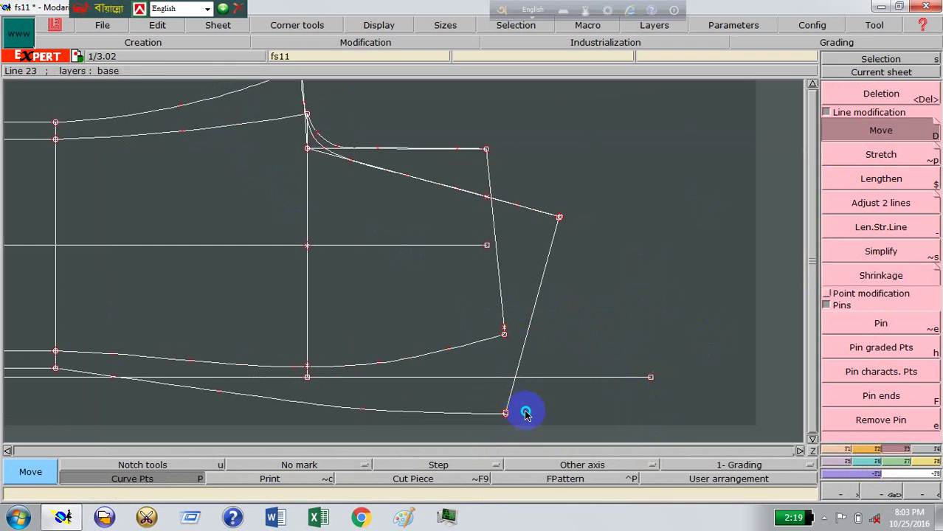
left_click(505, 413)
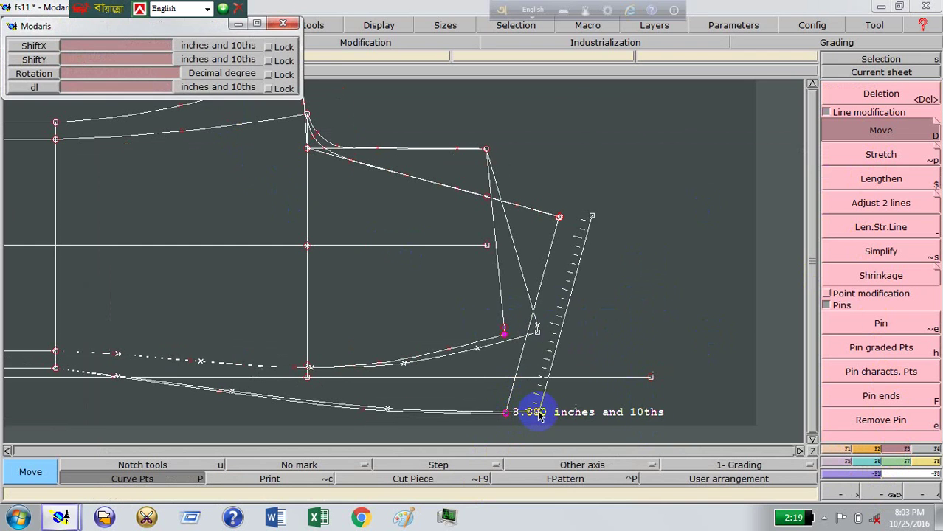
left_click(526, 413)
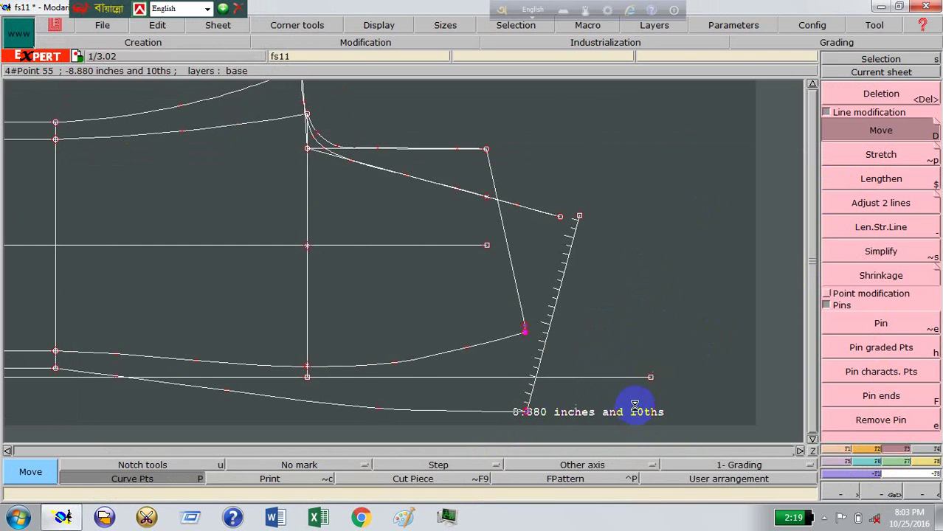
Step: Cancel the move and zoom in on the upper-right corner point
key("Escape")
left_click(889, 493)
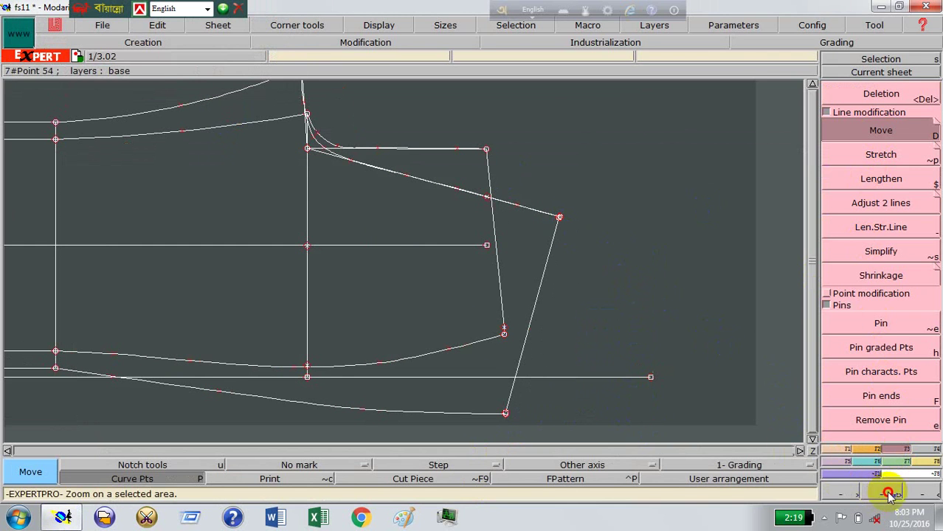
left_click_drag(511, 168, 592, 263)
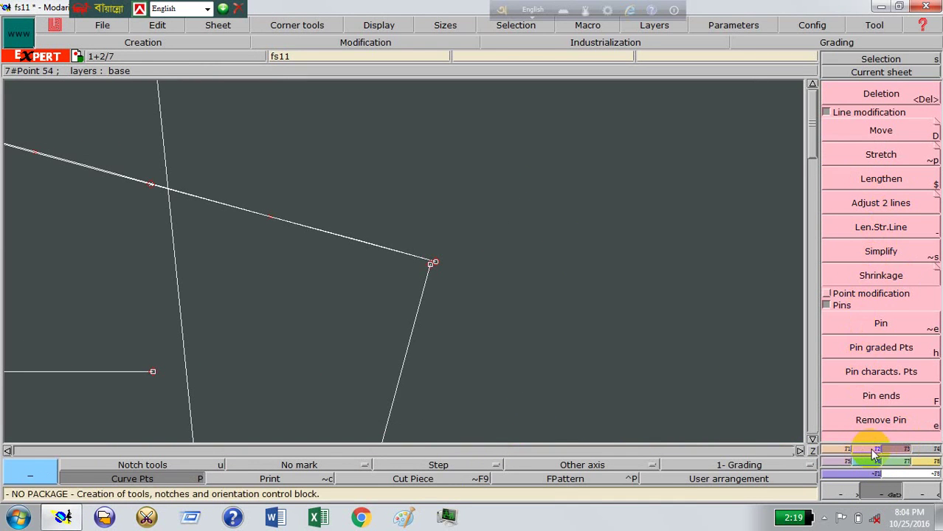
Step: Attach the line end to the upper-right corner point, undo it, and view the whole sheet
left_click(826, 293)
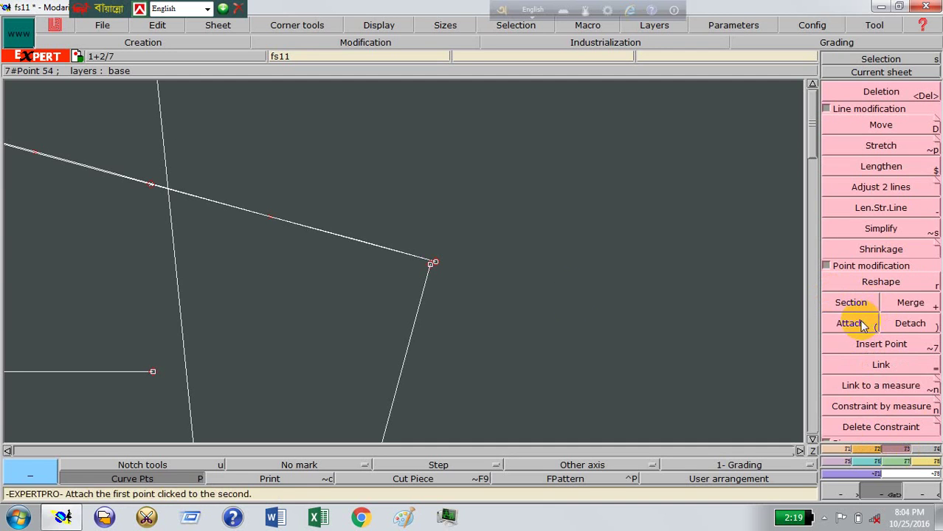
left_click(861, 326)
left_click(425, 262)
left_click(432, 267)
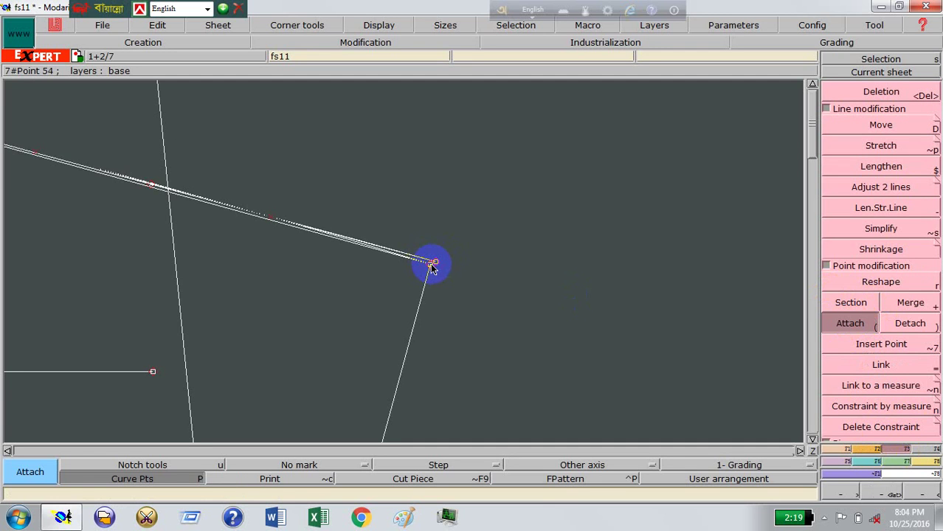
key("ctrl+z")
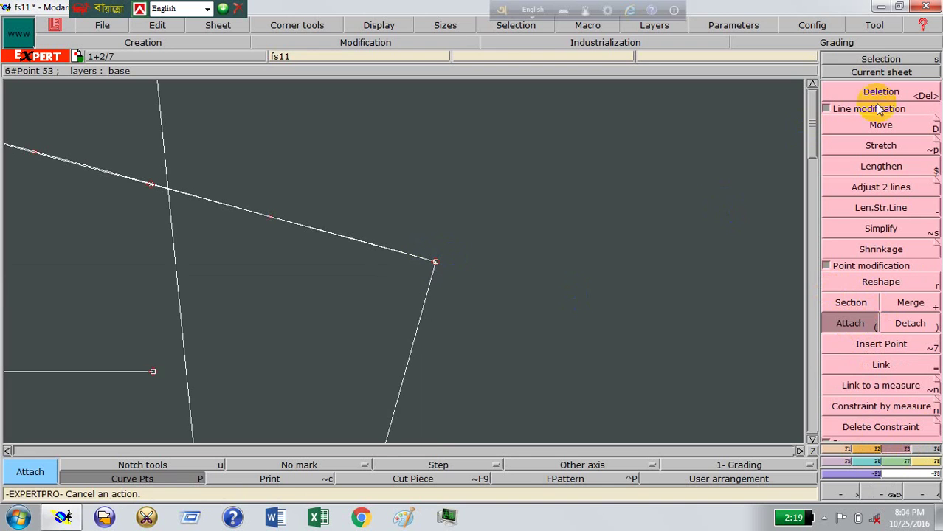
left_click(870, 73)
left_click(716, 200)
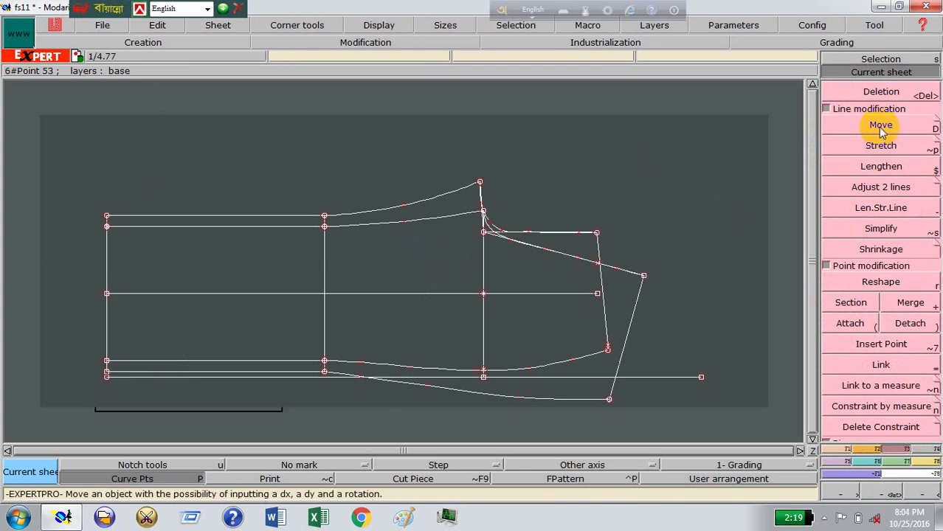
Step: Nudge the lower-right points and attach the bottom-right point to its line
left_click(880, 125)
left_click_drag(573, 327, 625, 413)
left_click(608, 399)
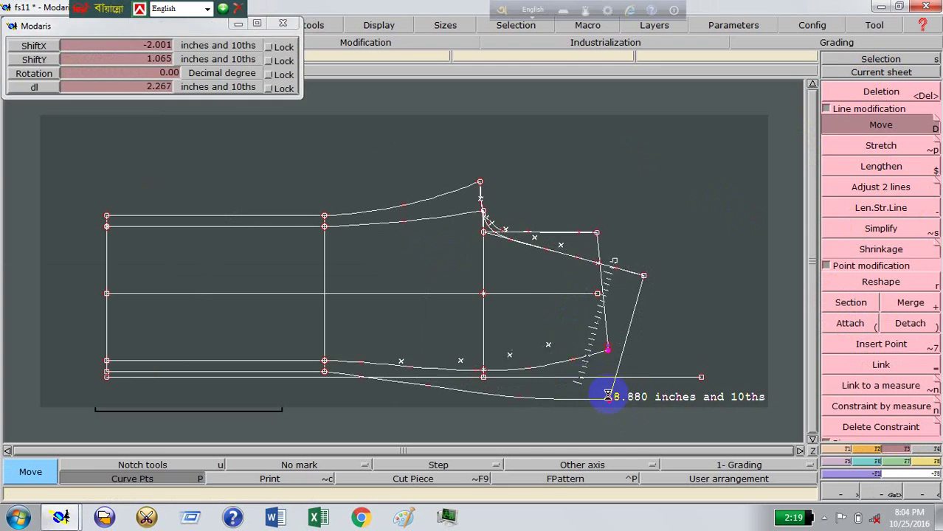
left_click(612, 395)
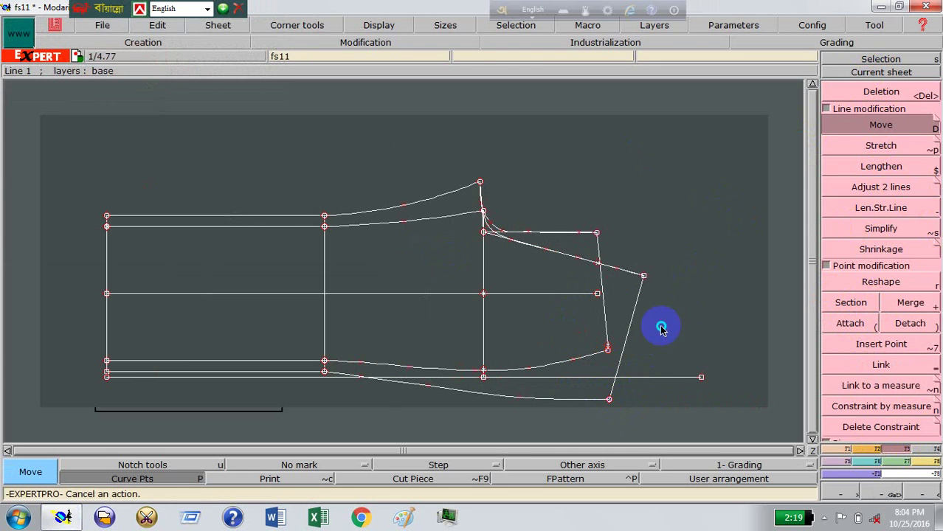
left_click(850, 323)
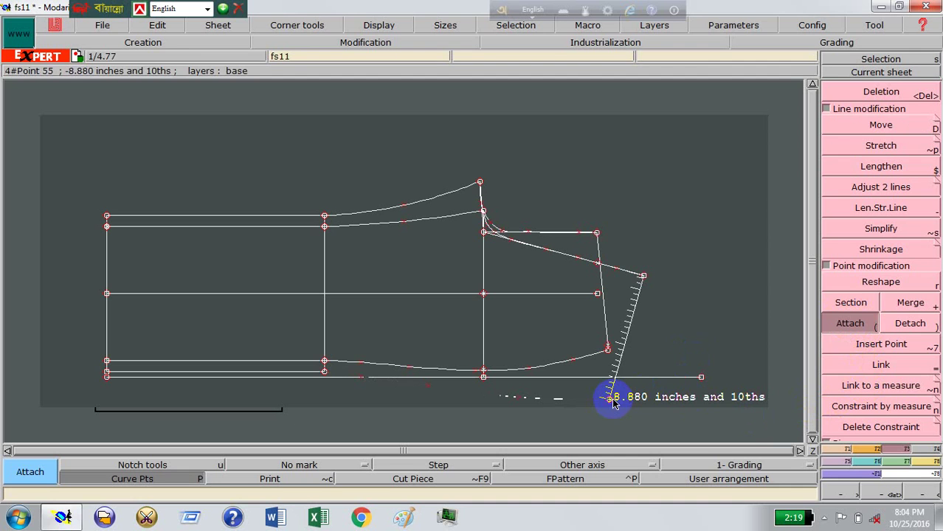
left_click(611, 398)
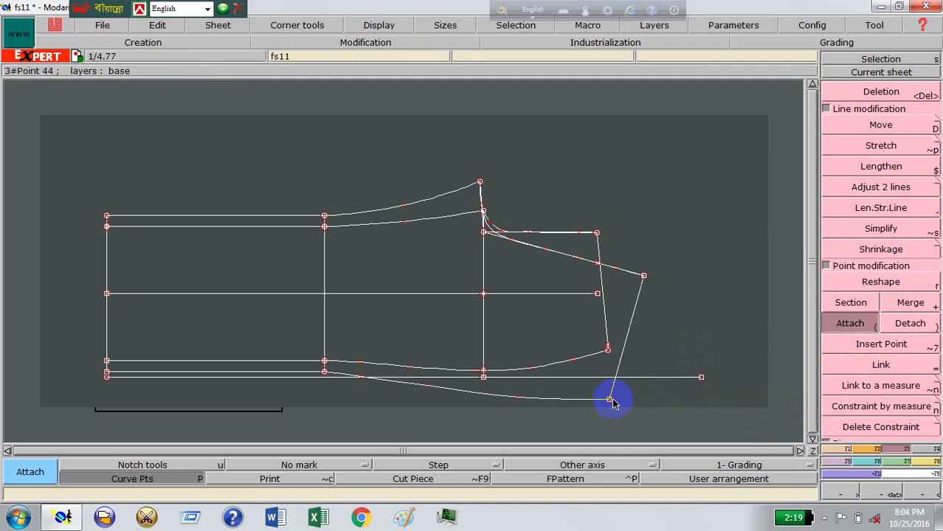
Step: Shift the sleeve's lower-right points 0.751 inches right with no vertical shift
left_click(870, 136)
mouse_move(585, 331)
left_mouse_down()
mouse_move(618, 410)
mouse_move(629, 400)
left_mouse_up()
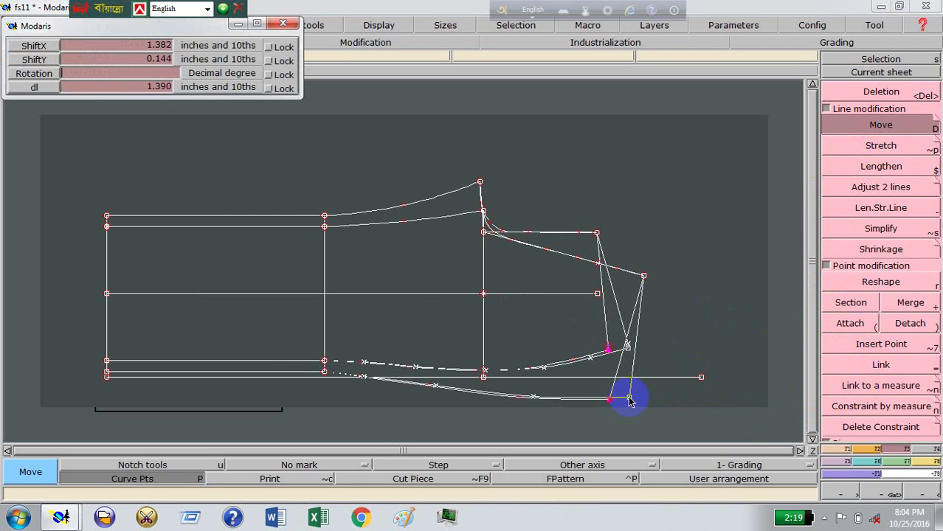
left_click(629, 400)
type("0.75050")
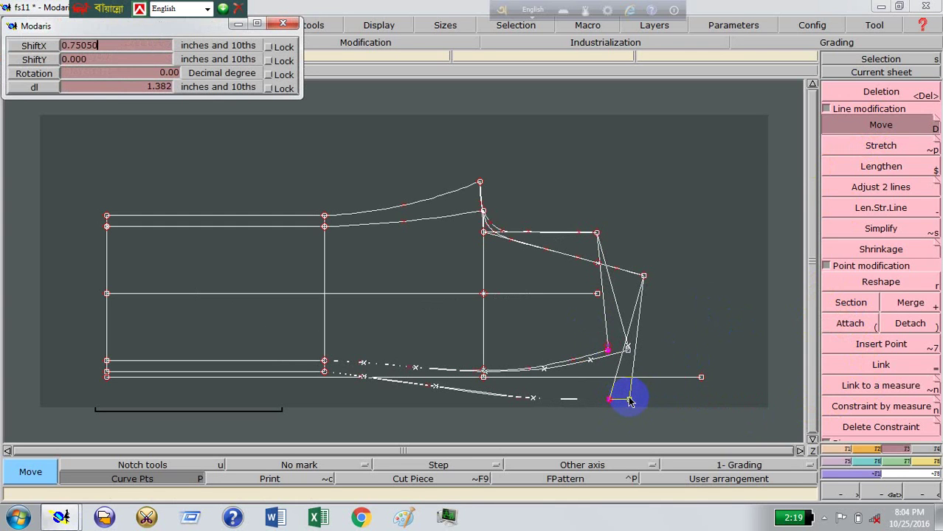
key("Return")
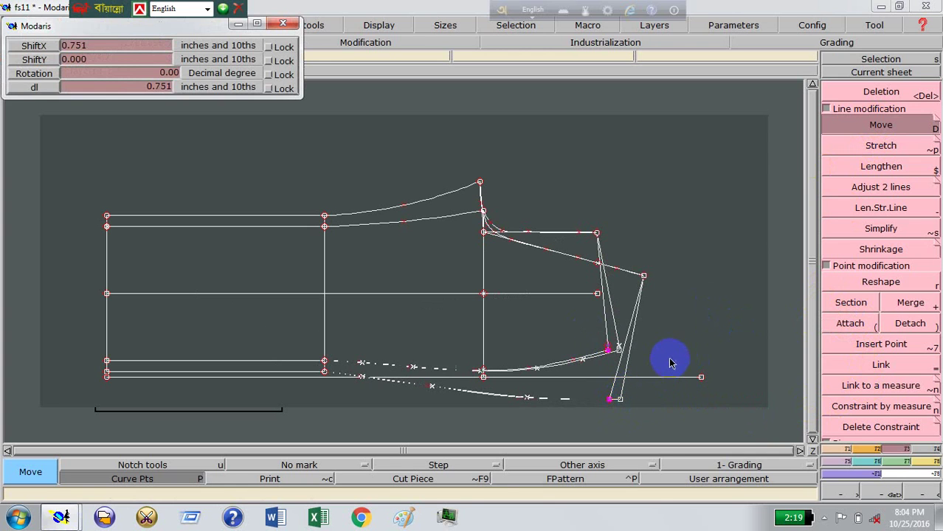
left_click(677, 329)
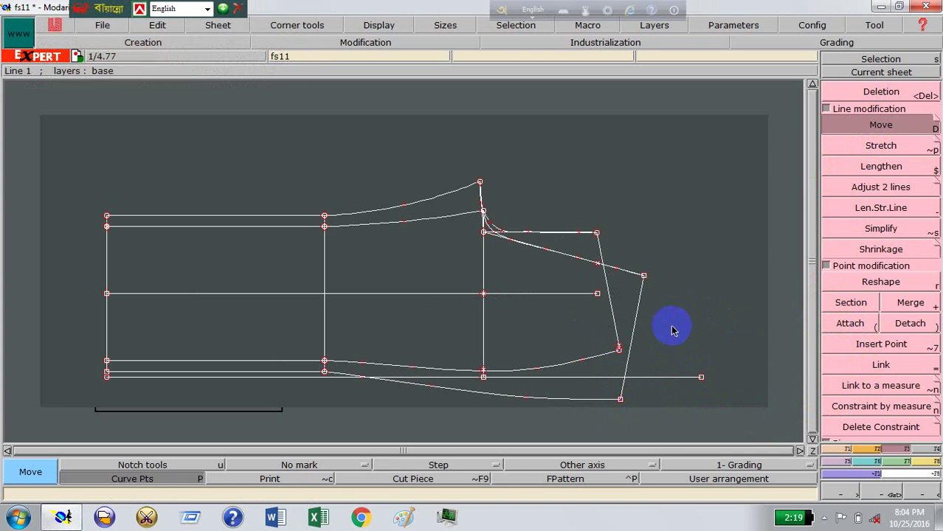
Step: Zoom in on the right part of the sleeve
left_click(891, 493)
mouse_move(392, 154)
left_mouse_down()
mouse_move(621, 380)
mouse_move(684, 418)
left_mouse_up()
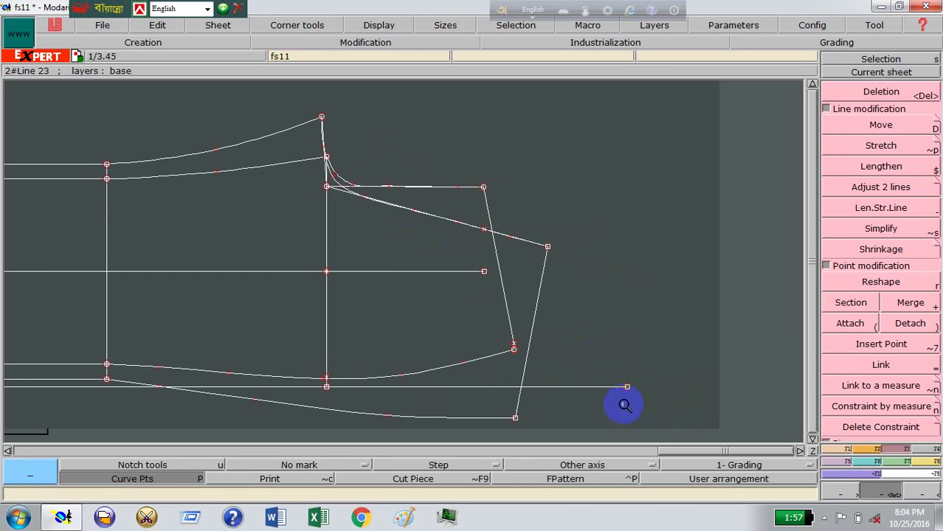
left_click(302, 478)
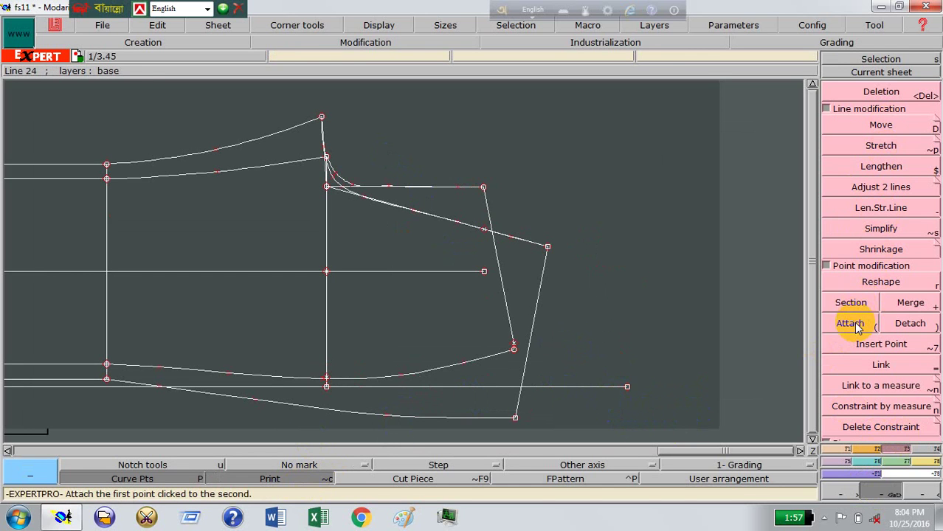
left_click(879, 92)
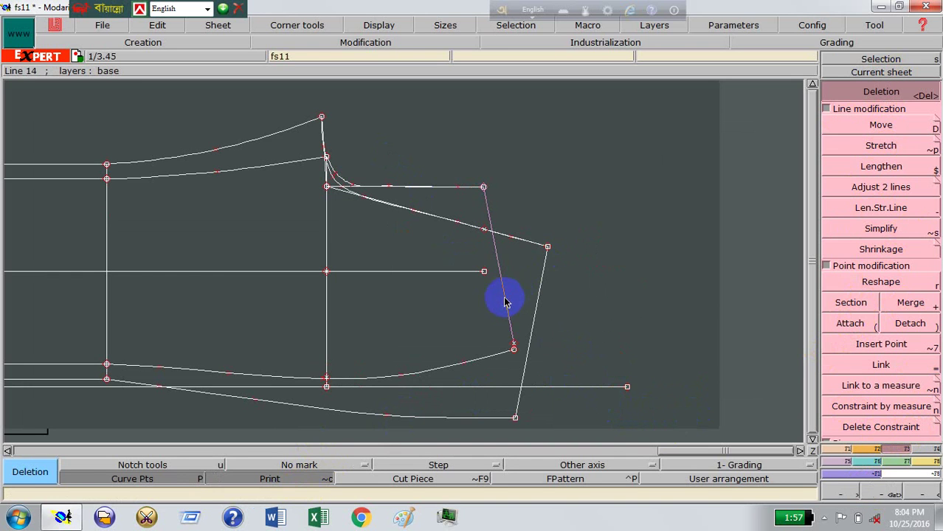
Step: Draw a vertical line down from the upper inner corner and an angled inner line
left_click(826, 450)
left_click(880, 304)
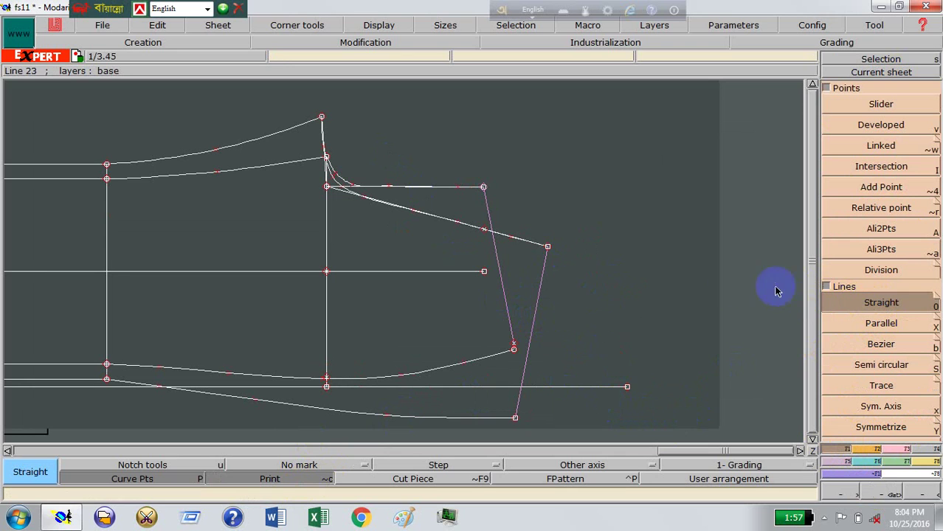
left_click(480, 188)
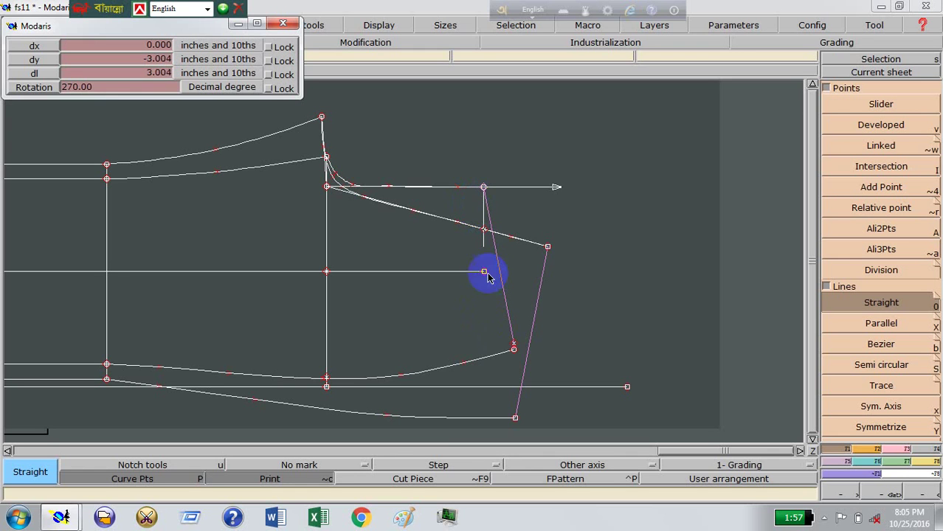
left_click(488, 324)
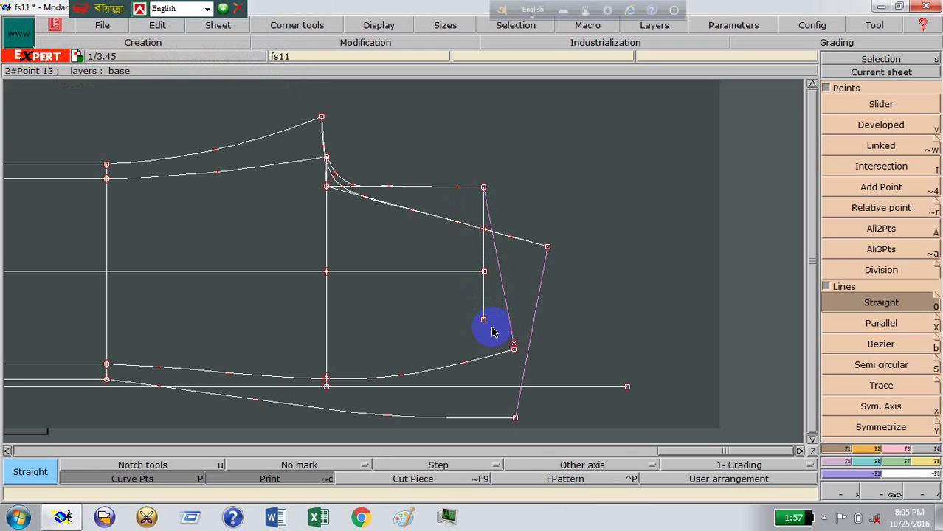
left_click(513, 348)
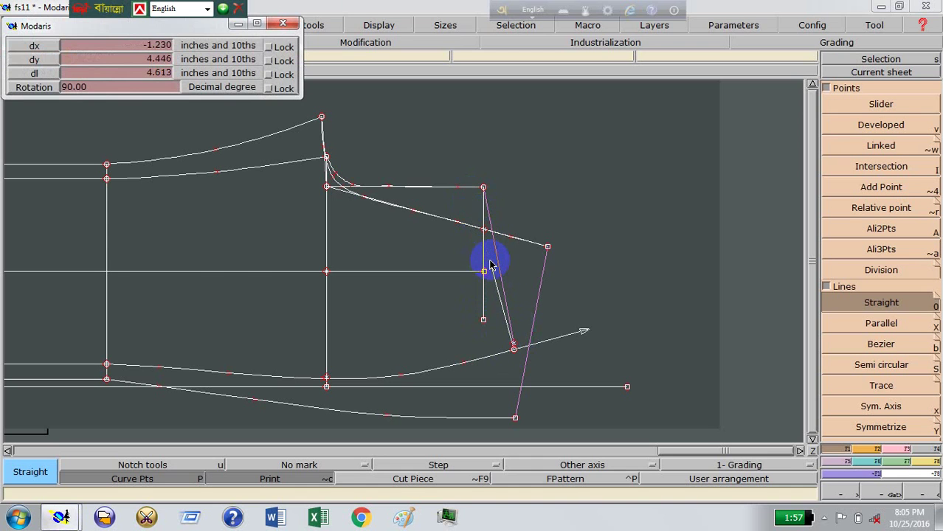
left_click(489, 261)
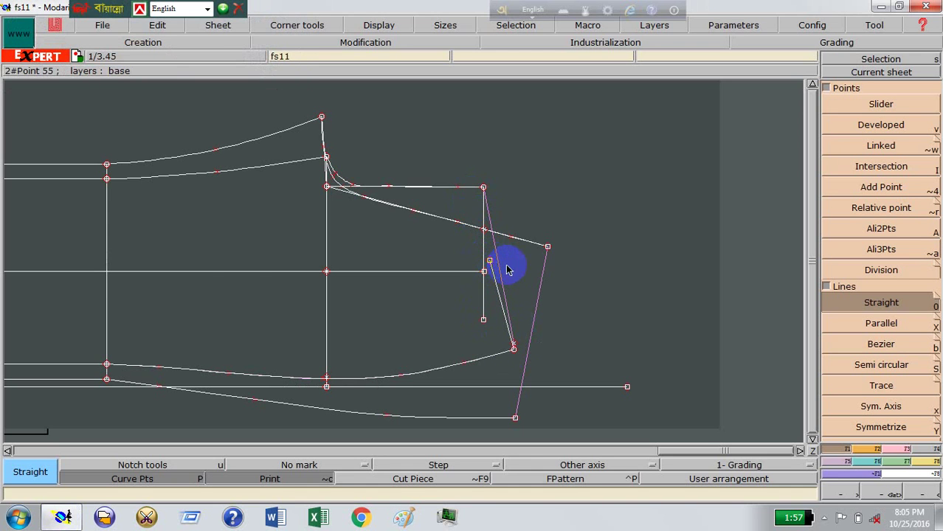
Step: Draw a line from the pocket's lower point to the hem corner and a vertical line above it
left_click(548, 248)
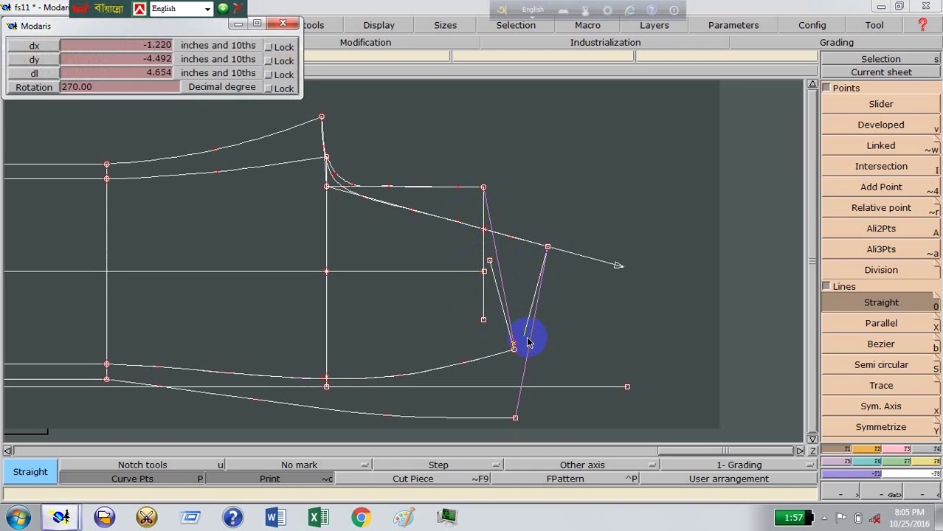
left_click(524, 337)
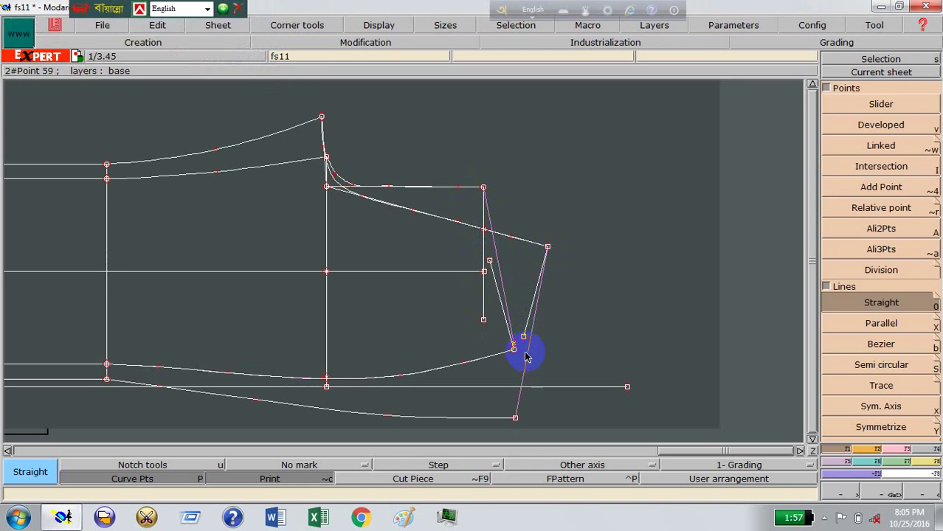
left_click(515, 419)
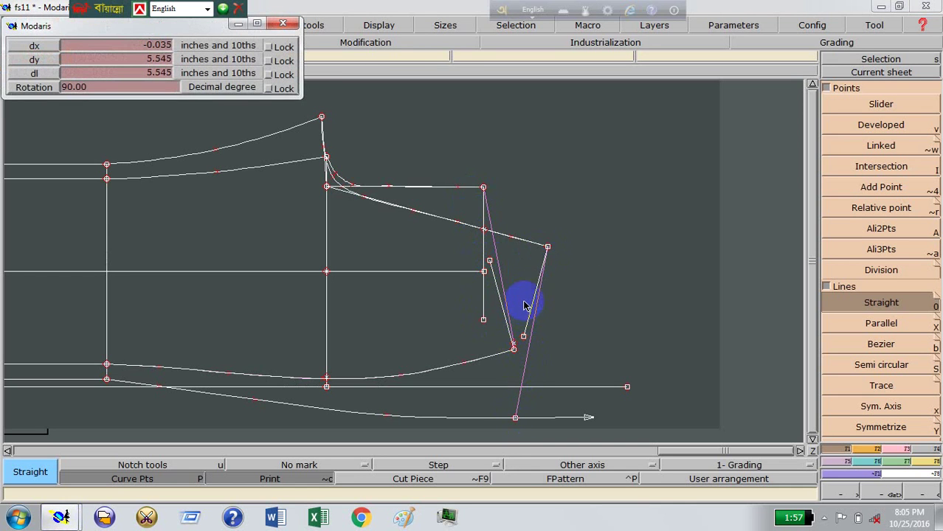
key("Return")
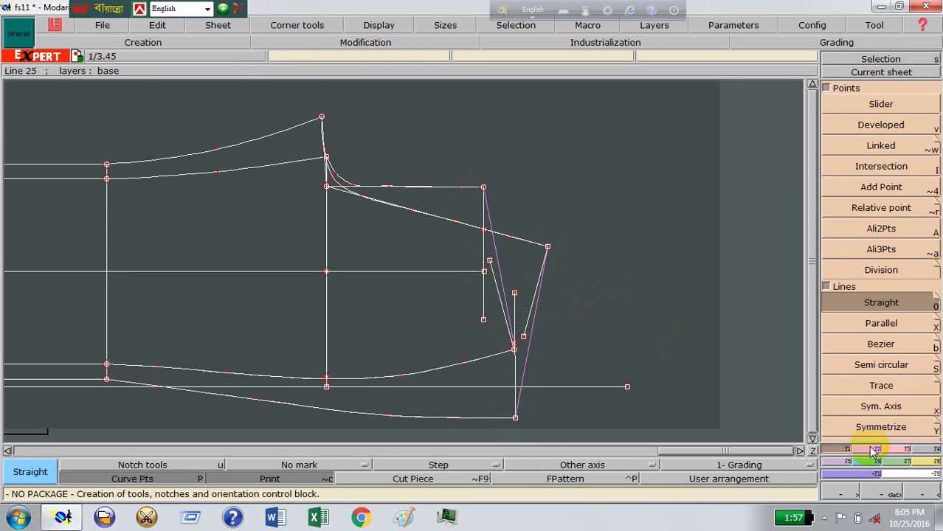
Step: Bow both slanted pocket lines into shallow curves using Arc arrow
left_click(870, 448)
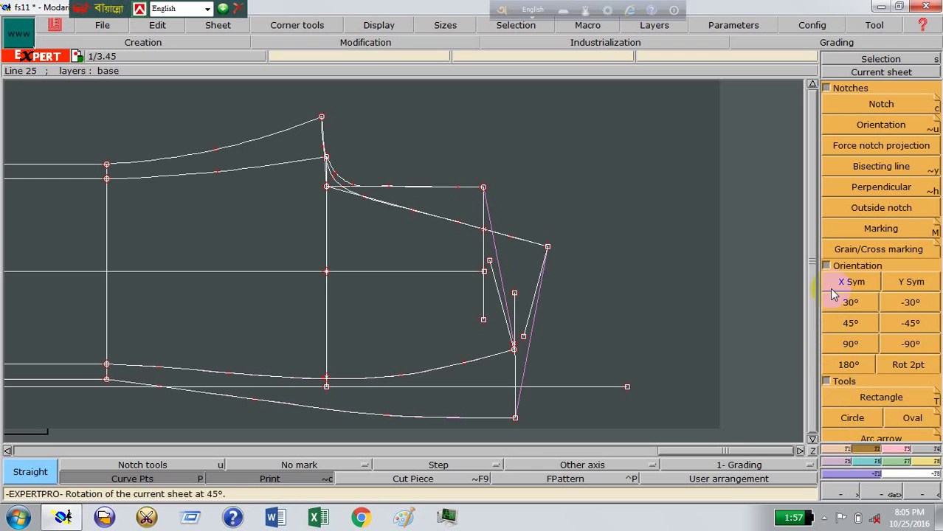
left_click(826, 265)
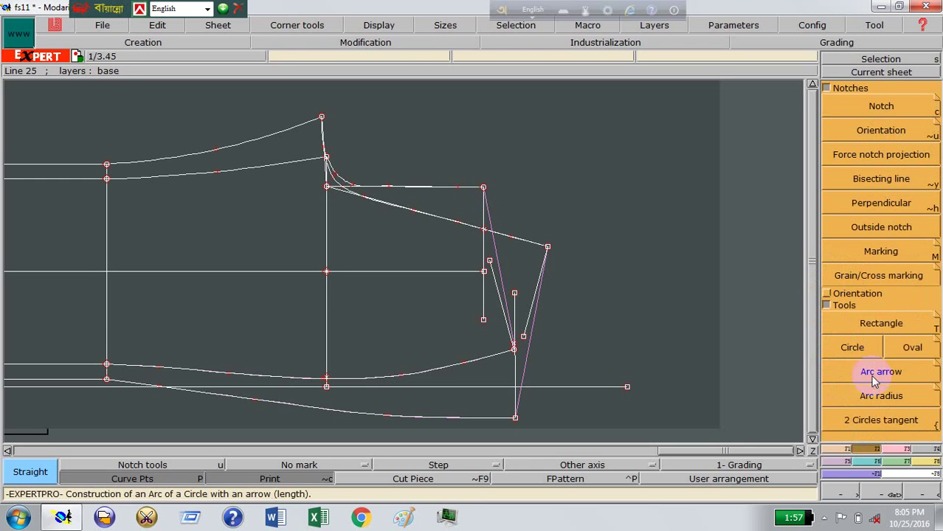
left_click(871, 372)
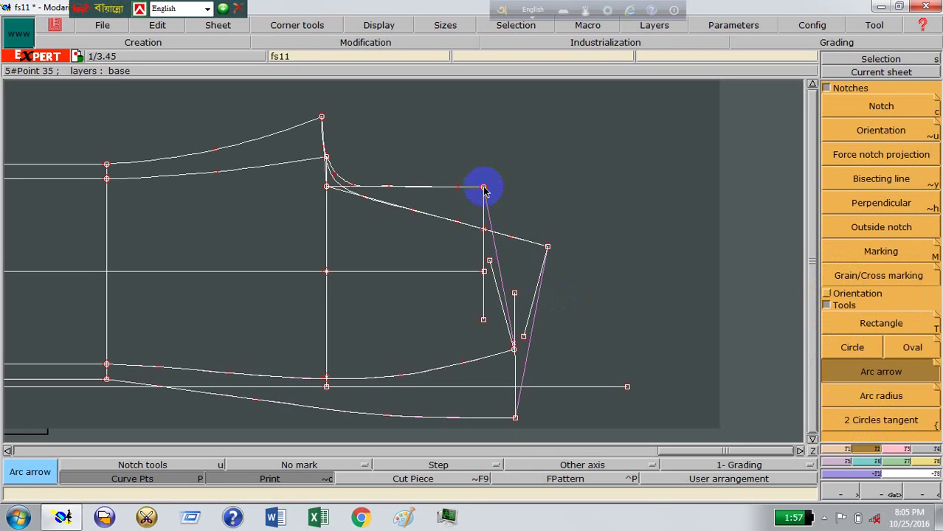
left_click_drag(483, 189, 519, 337)
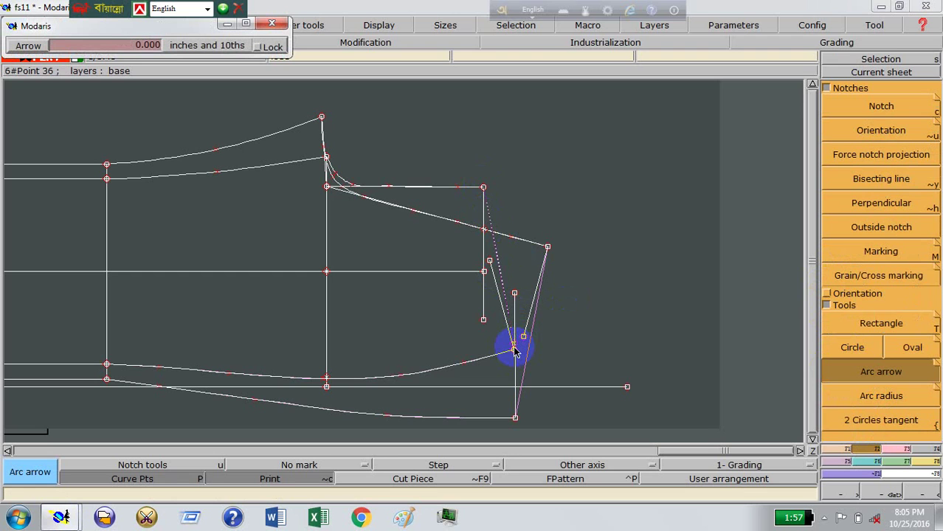
left_click_drag(515, 353, 515, 352)
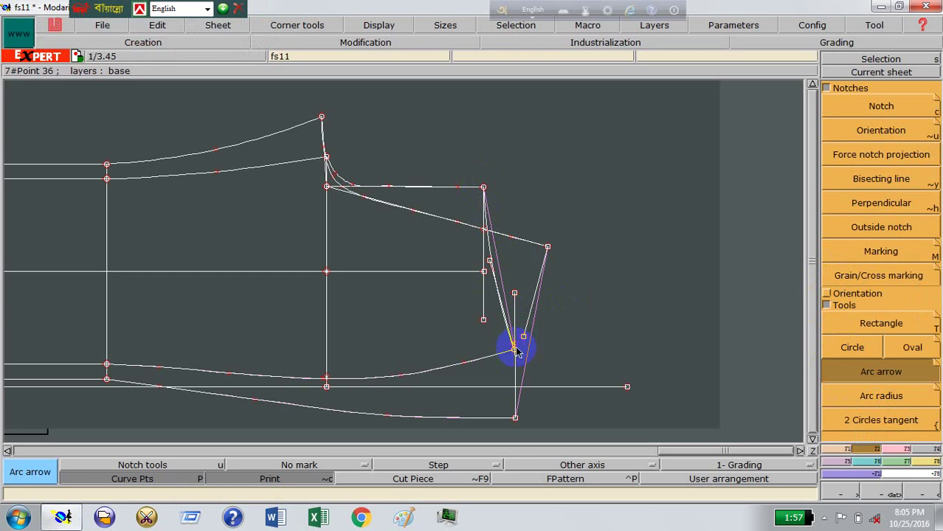
left_click(547, 250)
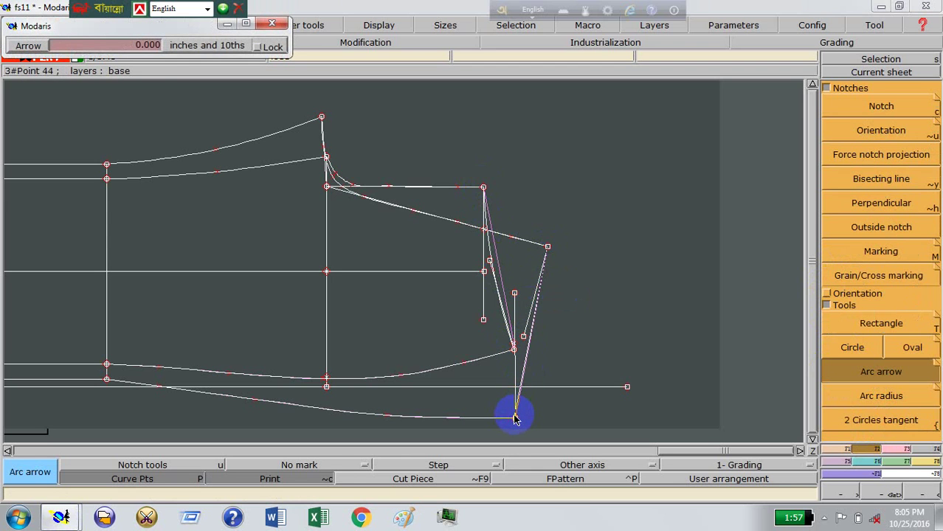
left_click_drag(515, 419, 515, 419)
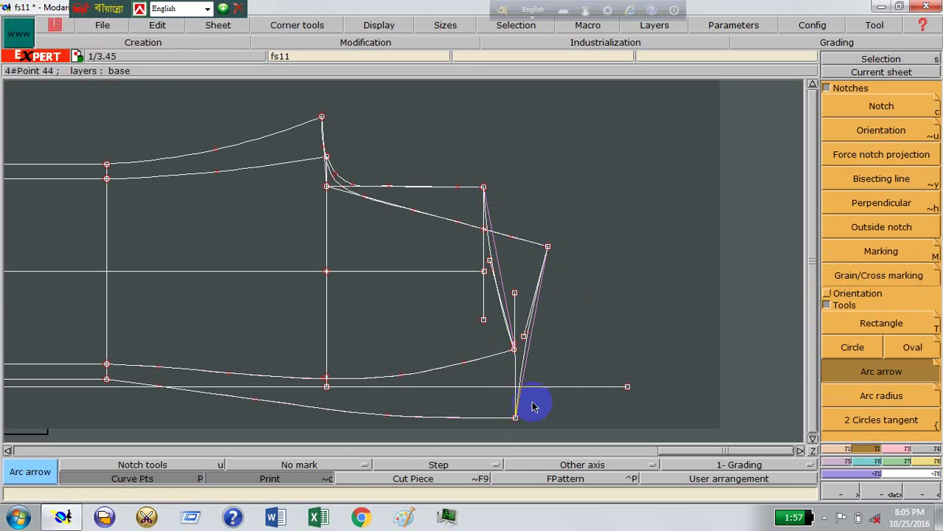
left_click(891, 494)
left_click_drag(392, 165, 610, 437)
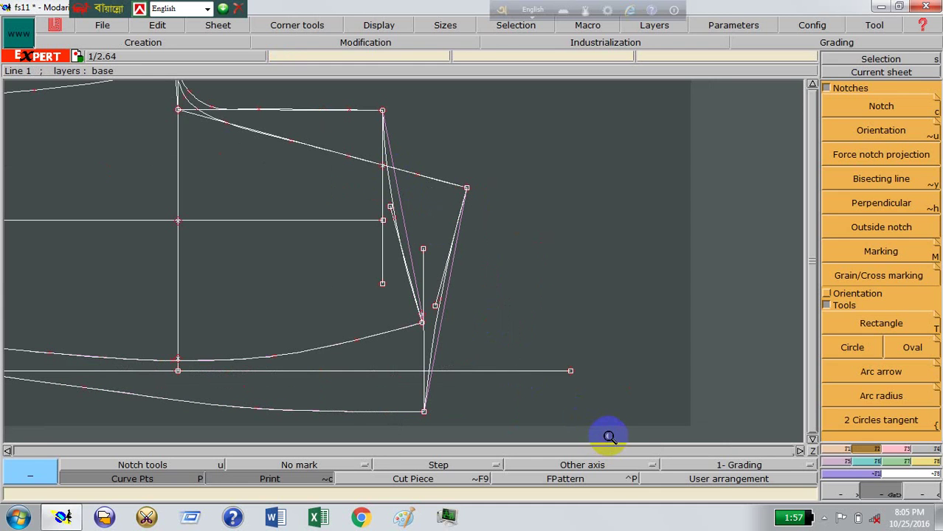
Step: Delete the straight construction lines, the vertical guide and stray points beside the new curves
left_click(903, 450)
left_click(868, 95)
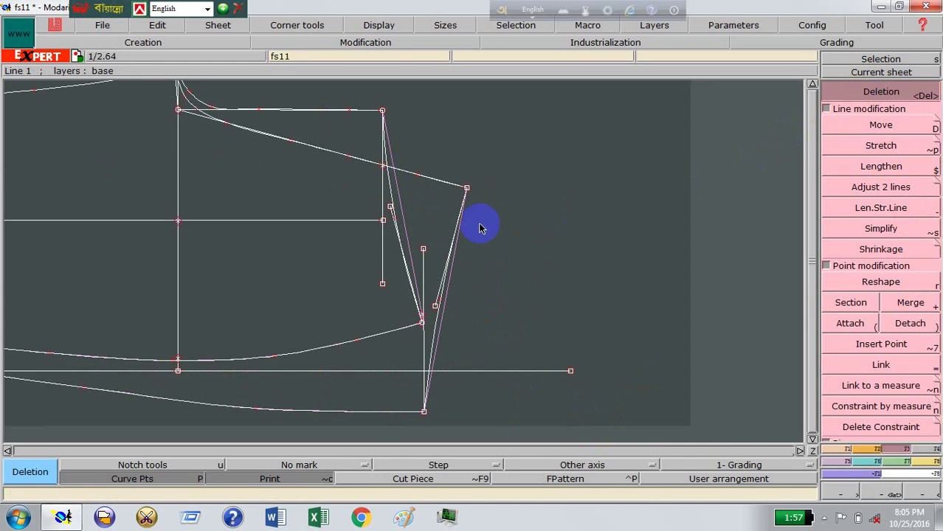
left_click(382, 248)
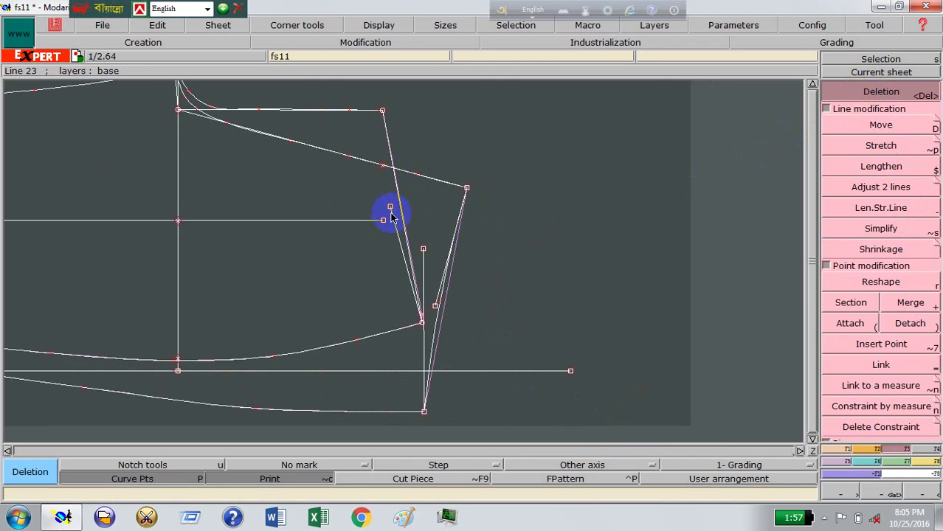
left_click(391, 219)
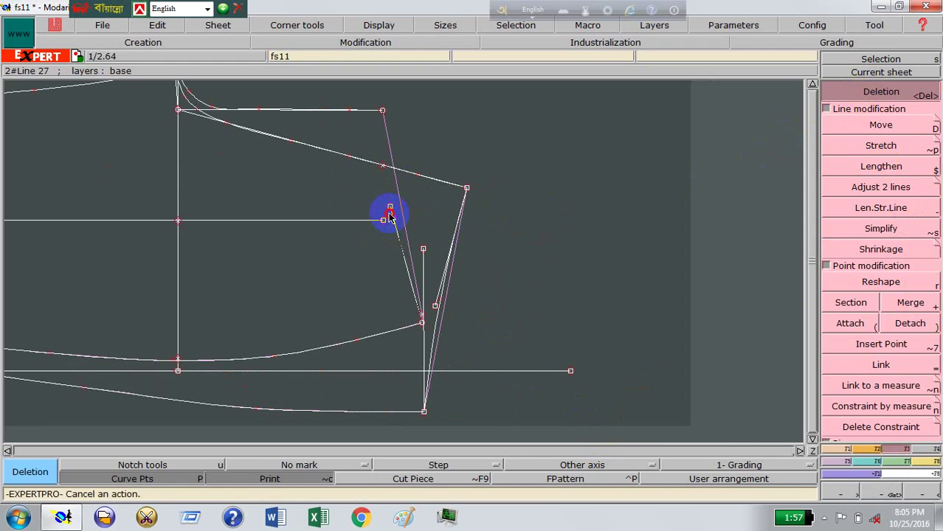
left_click(390, 218)
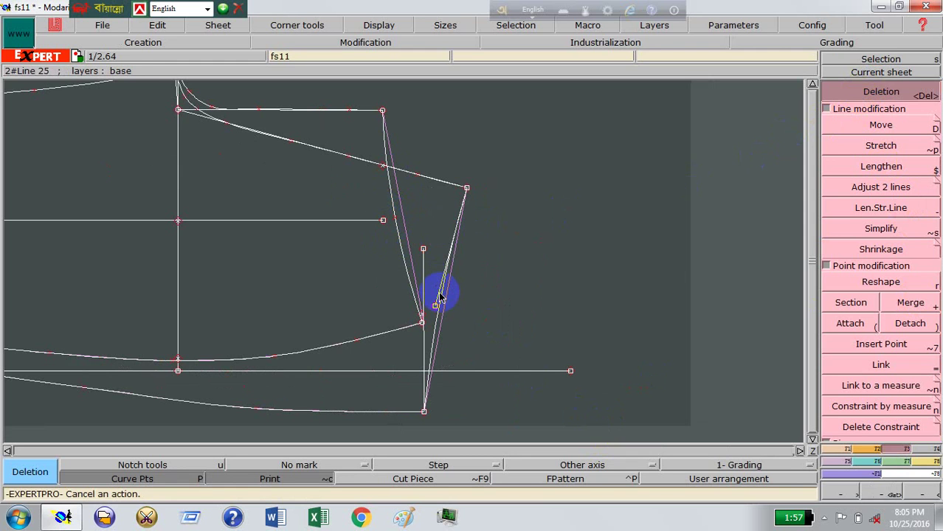
left_click(424, 276)
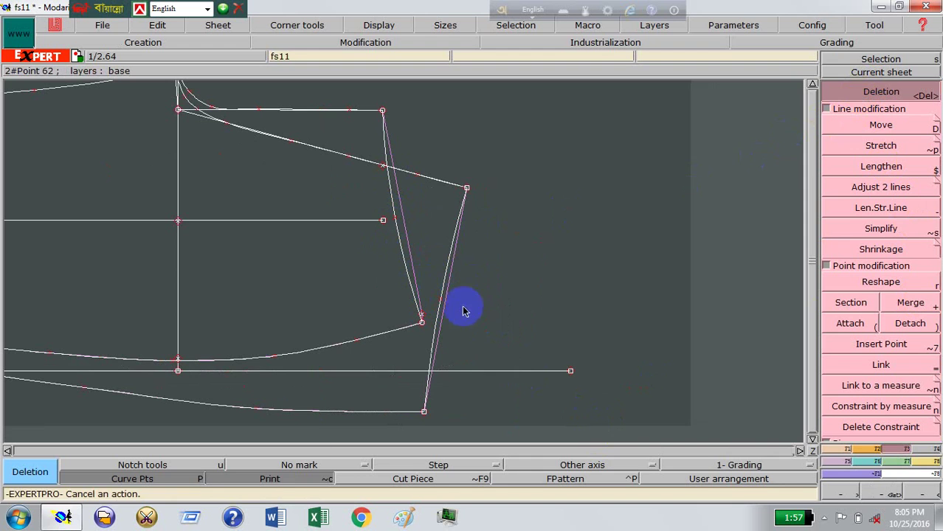
left_click(525, 326)
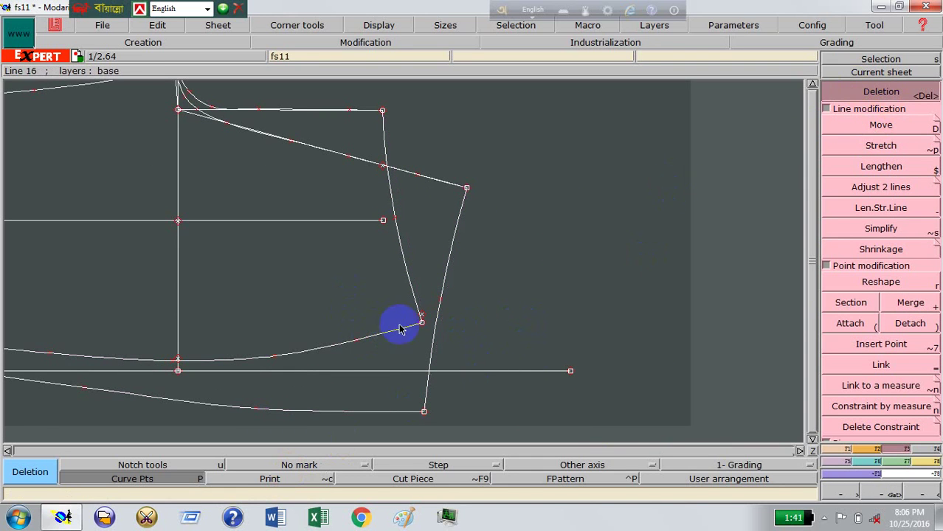
left_click(422, 317)
left_click(608, 253)
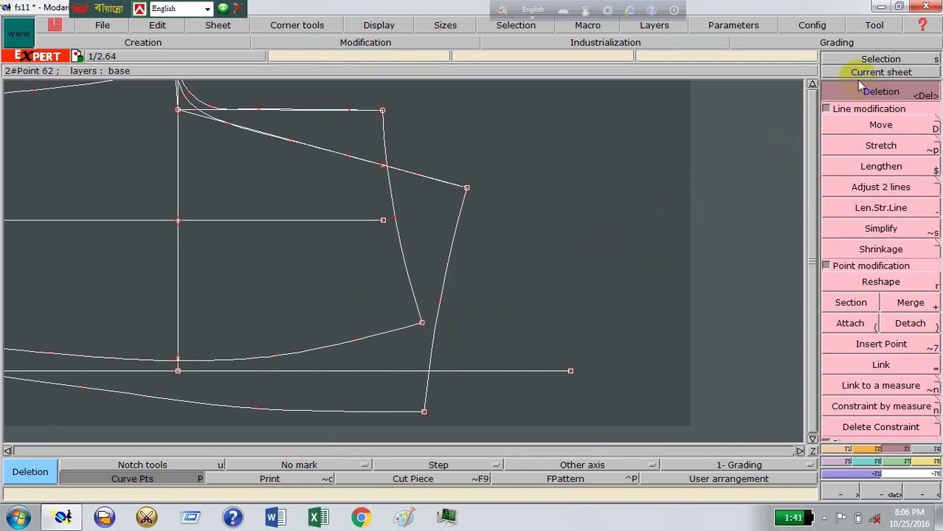
Step: Fit the whole sheet in view and zoom in around the sleeve pattern
left_click(881, 72)
left_click(220, 292)
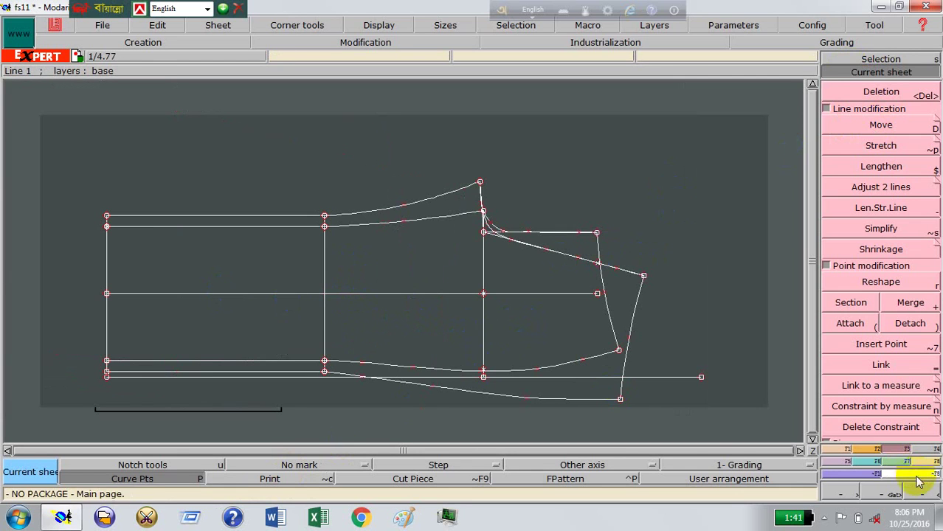
left_click(894, 493)
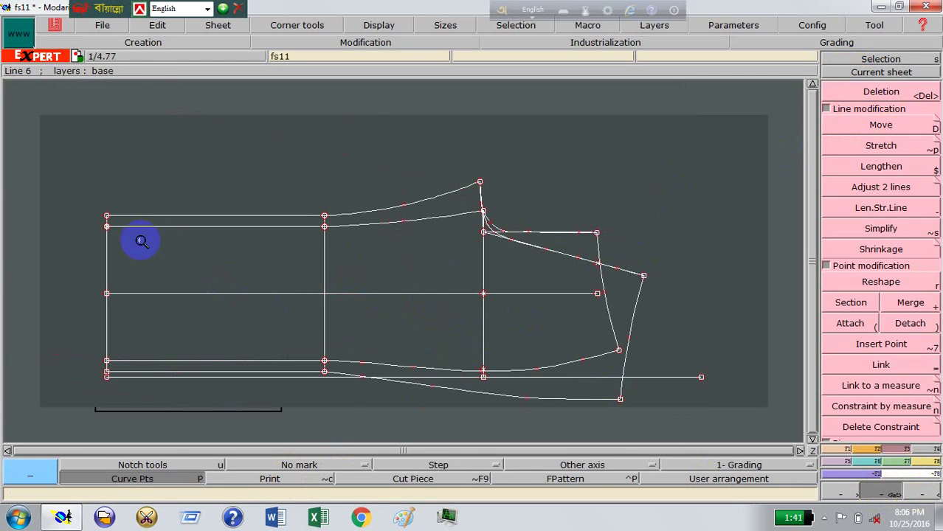
left_click(698, 408)
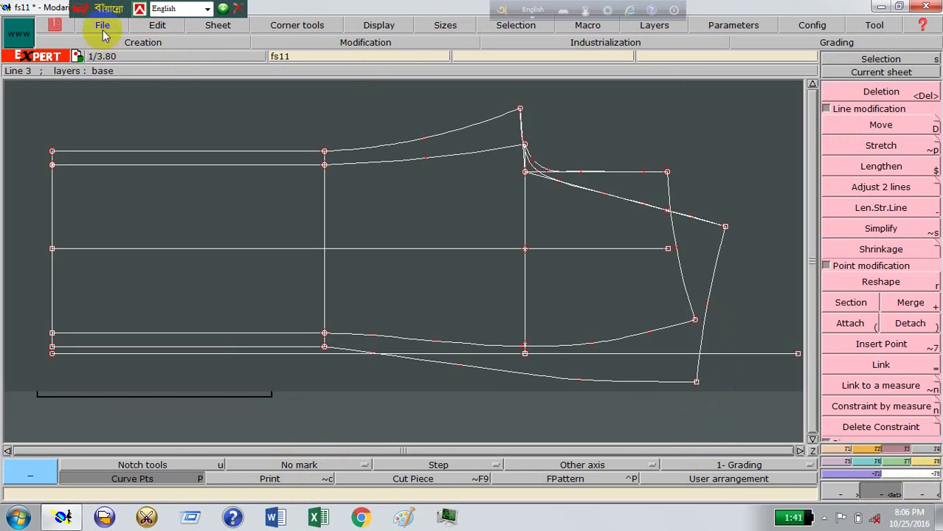
left_click(103, 27)
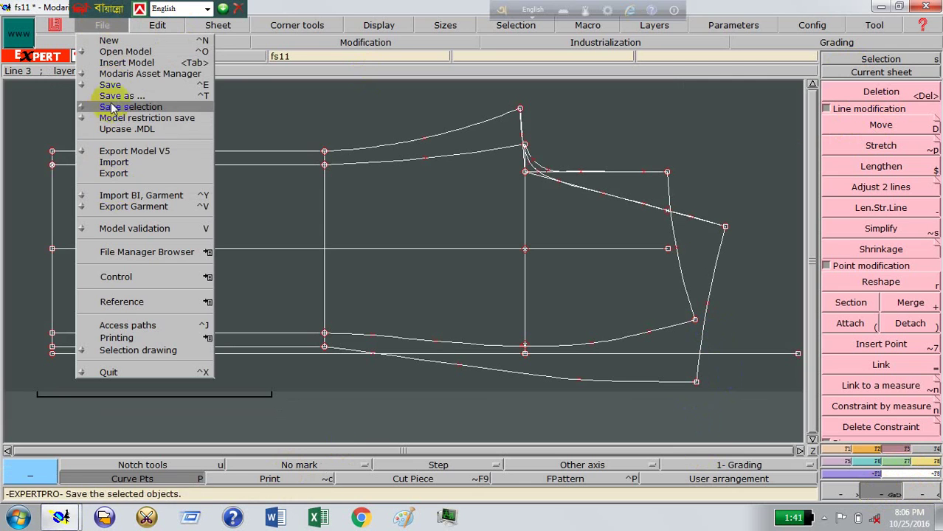
Step: Save the fs11 model, then trace the right and left sleeve outlines as seamed pieces
left_click(114, 86)
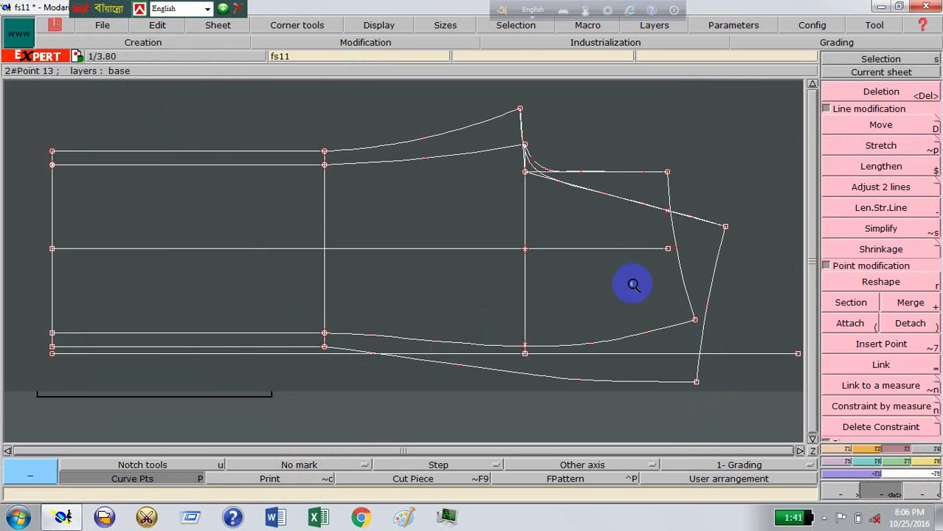
left_click(929, 448)
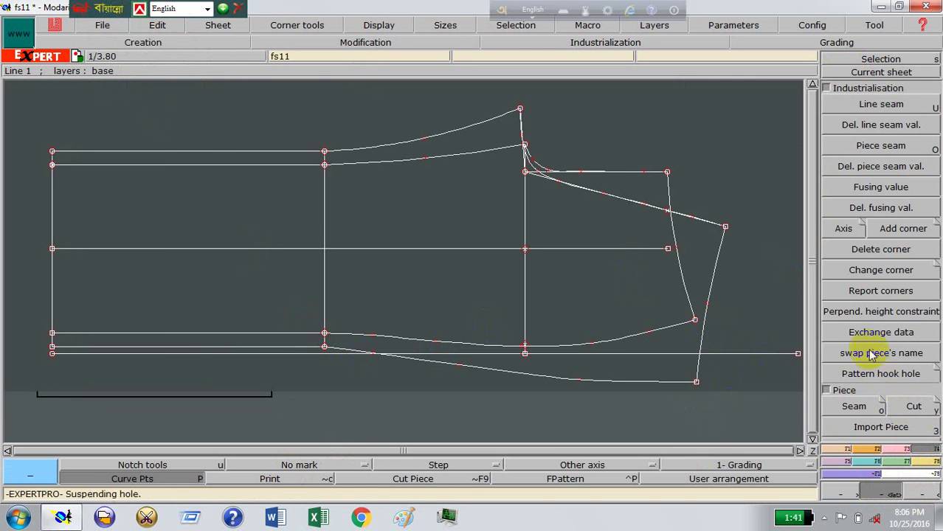
left_click(853, 406)
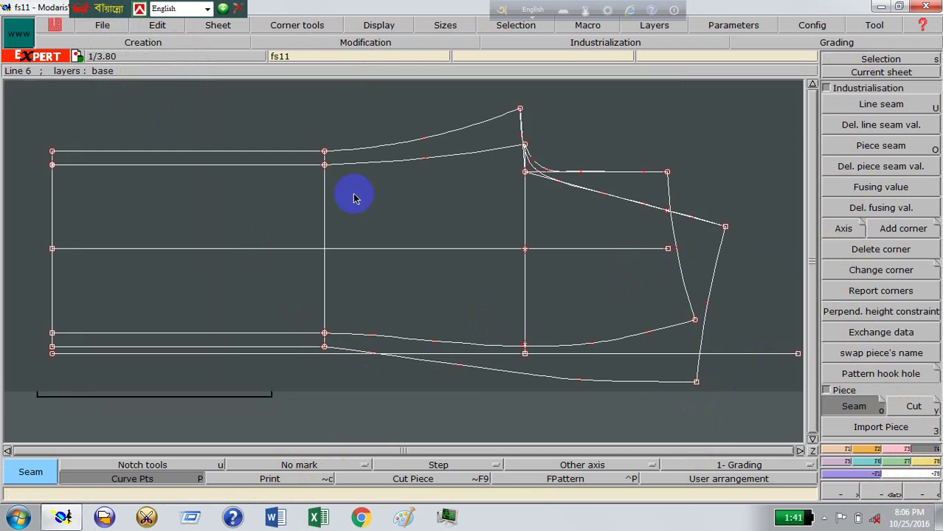
left_click_drag(251, 207, 553, 174)
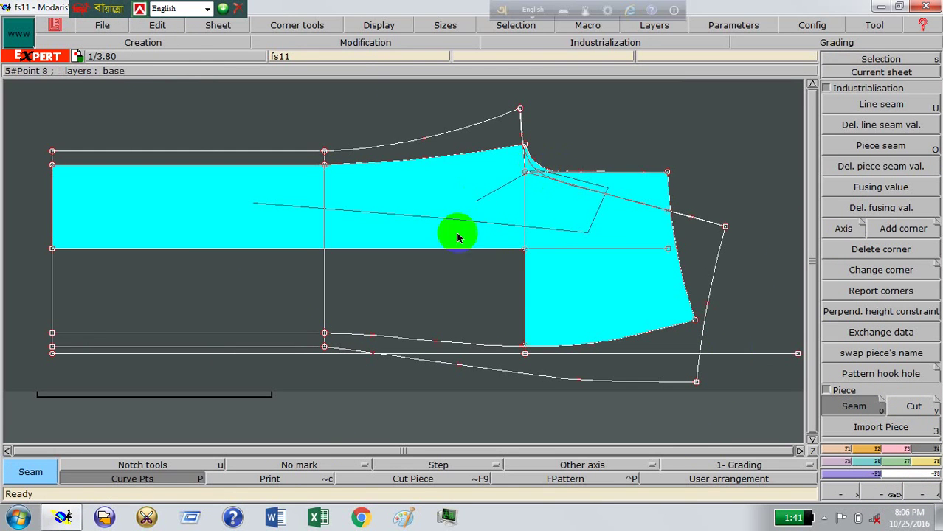
mouse_move(553, 174)
left_mouse_down()
mouse_move(323, 288)
mouse_move(573, 283)
left_mouse_up()
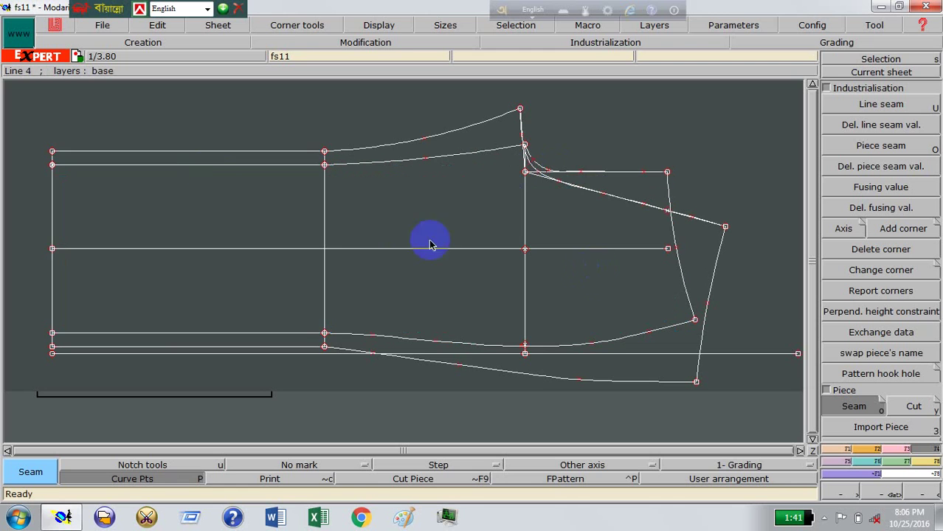
mouse_move(209, 164)
left_mouse_down()
mouse_move(205, 334)
mouse_move(353, 341)
mouse_move(417, 154)
mouse_move(535, 202)
mouse_move(536, 175)
mouse_move(516, 153)
mouse_move(525, 175)
mouse_move(647, 256)
mouse_move(696, 249)
mouse_move(659, 333)
mouse_move(624, 364)
mouse_move(424, 284)
mouse_move(389, 234)
mouse_move(391, 214)
left_mouse_up()
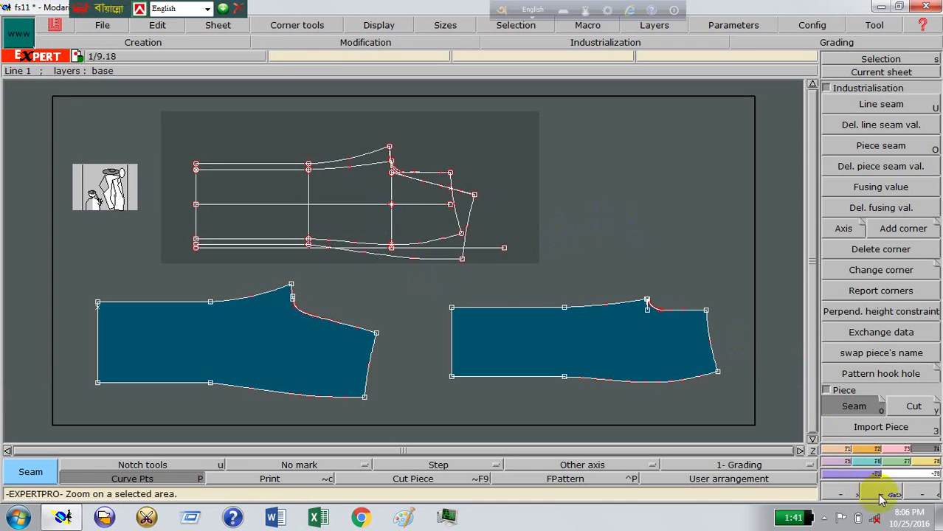
Step: Zoom into the right sleeve's cap peak and start merging the short stray line
left_click(879, 496)
left_click_drag(542, 296, 704, 383)
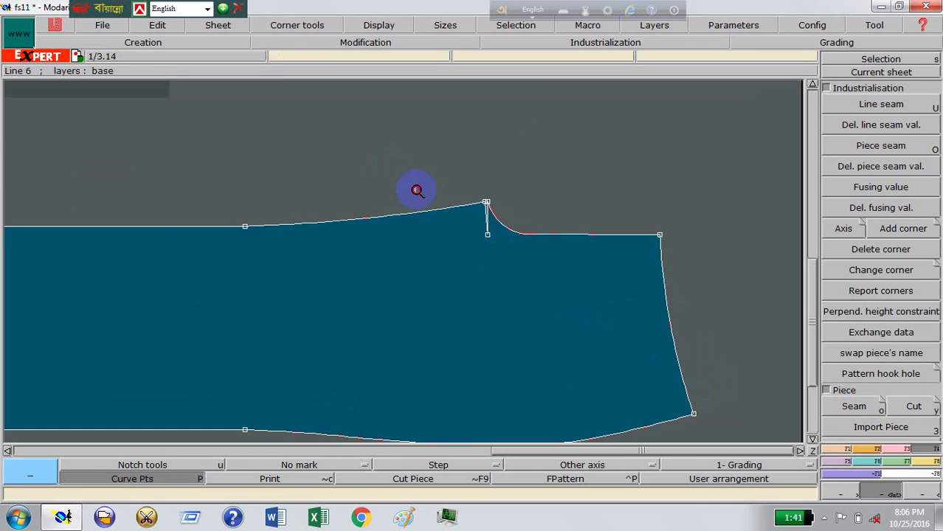
left_click(416, 191)
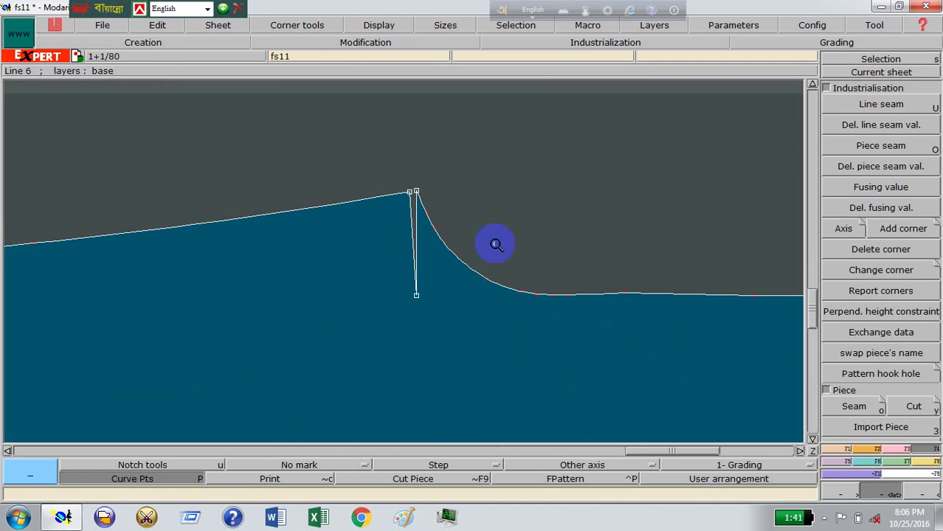
left_click(906, 450)
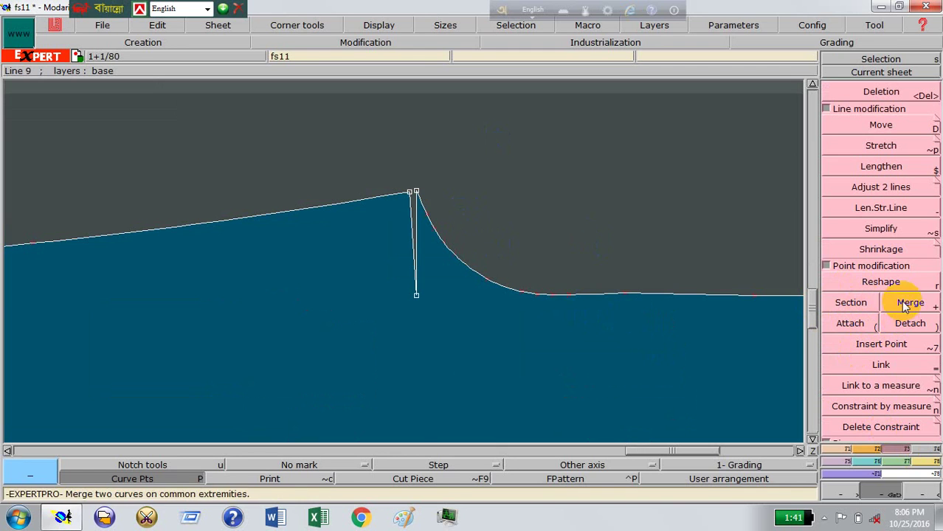
left_click(906, 307)
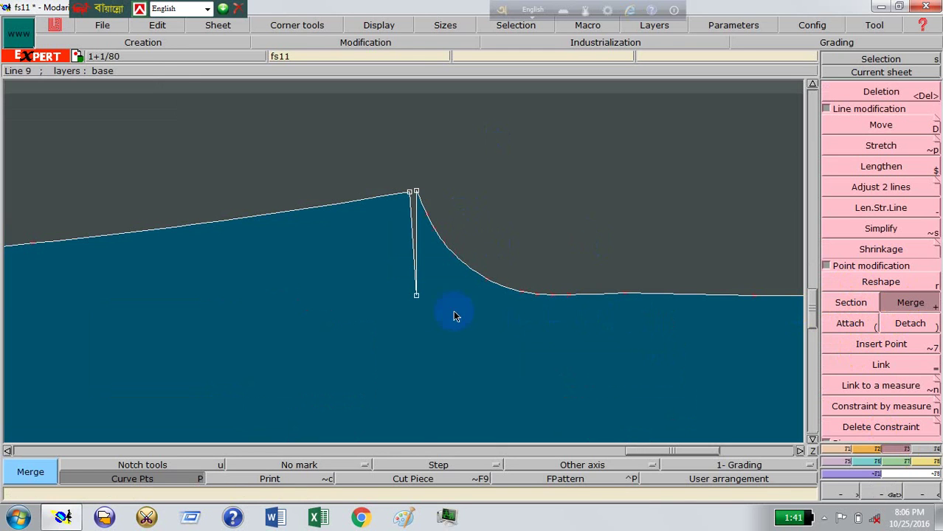
left_click(415, 297)
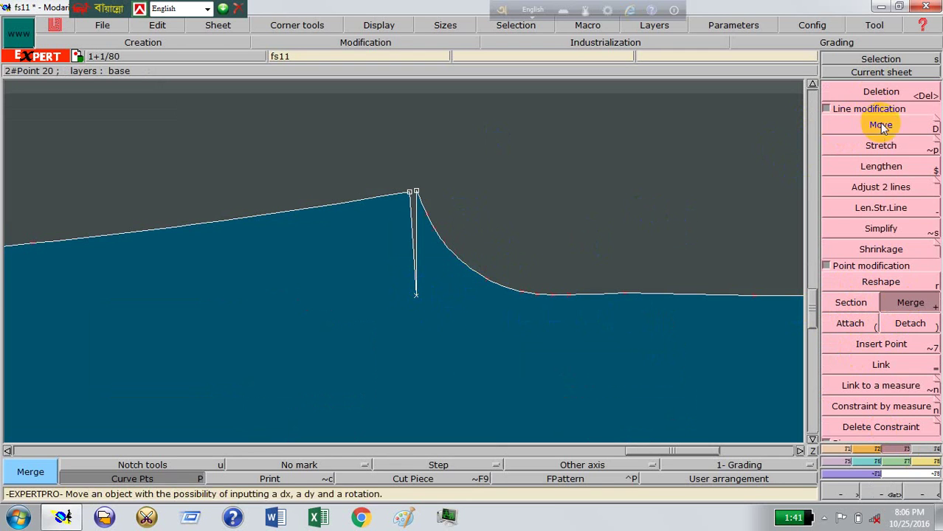
Step: Delete the stray vertical line below the cap peak and rearrange all sheets
left_click(875, 92)
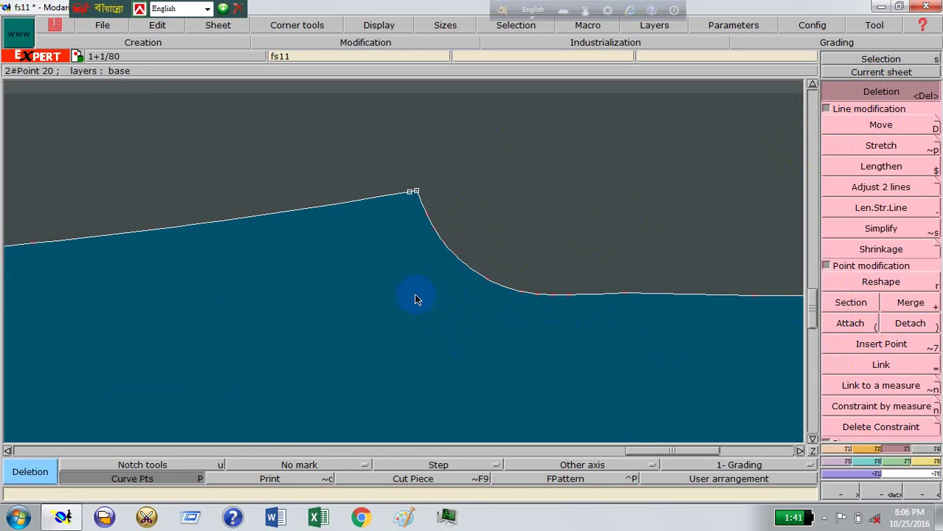
left_click(910, 302)
left_click(411, 191)
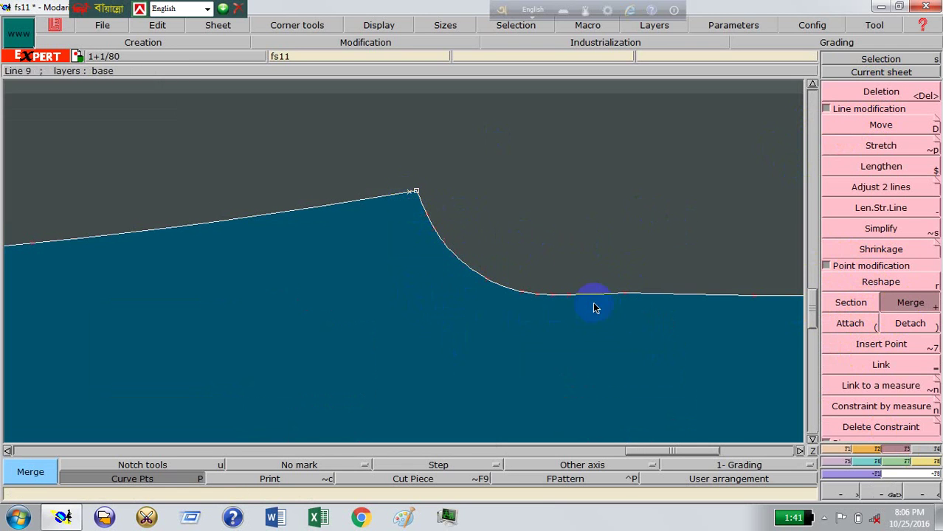
left_click(875, 91)
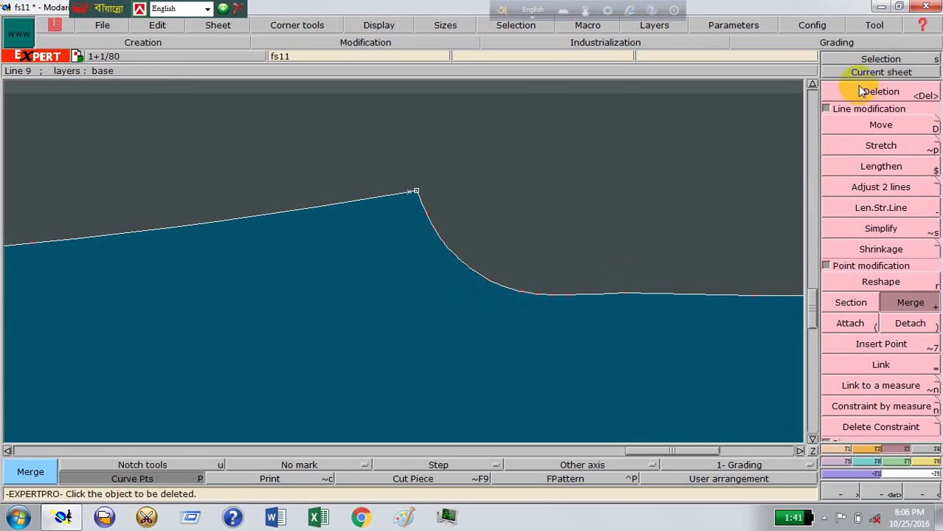
left_click(619, 300)
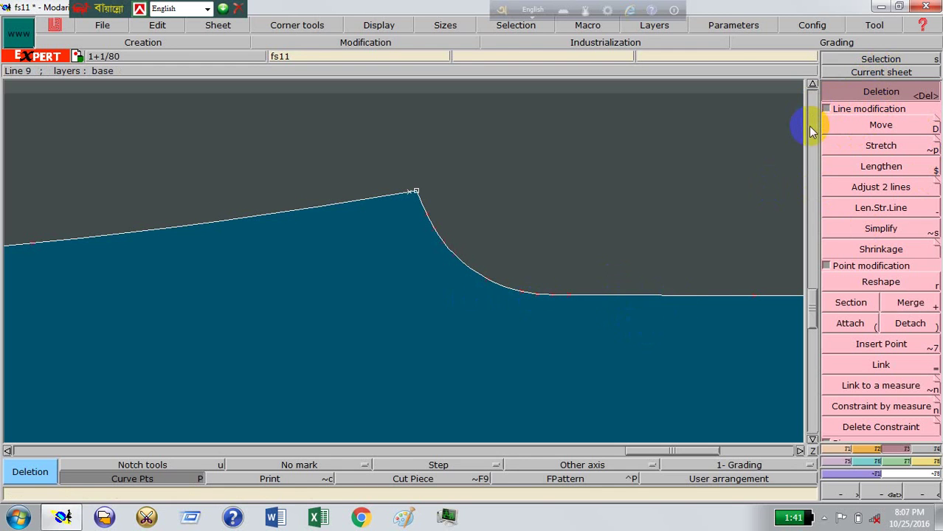
key("Home")
left_click(889, 485)
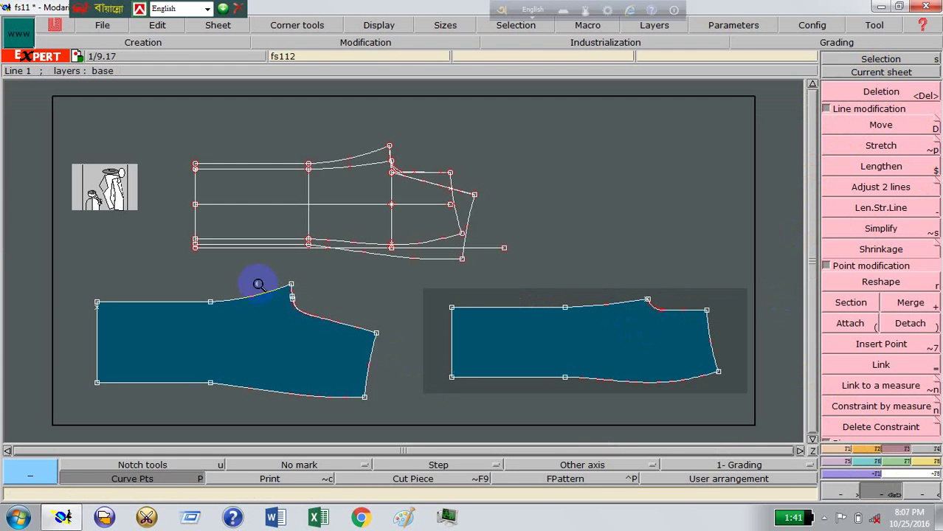
Step: Delete an extra point on the left sleeve-cap curve, undo it, and rearrange the sheets
left_click_drag(256, 273, 341, 328)
left_click_drag(253, 149, 483, 312)
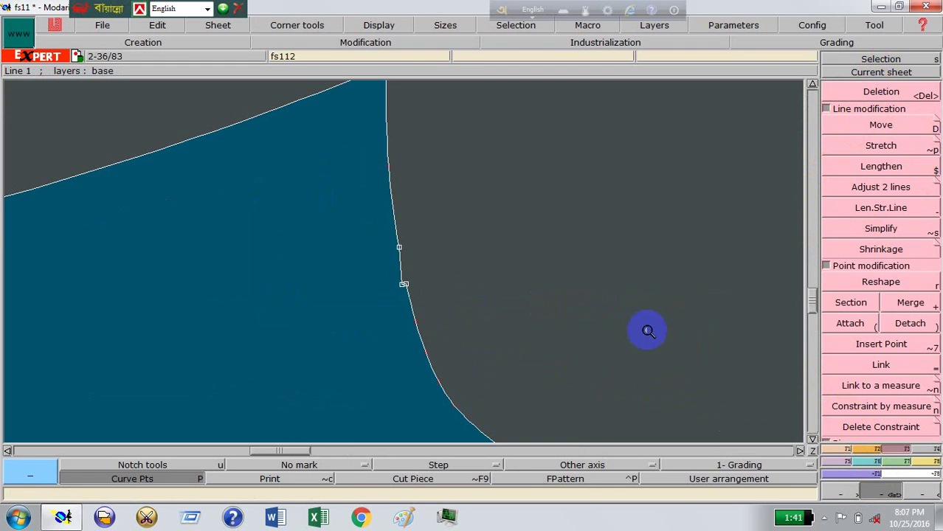
left_click(892, 308)
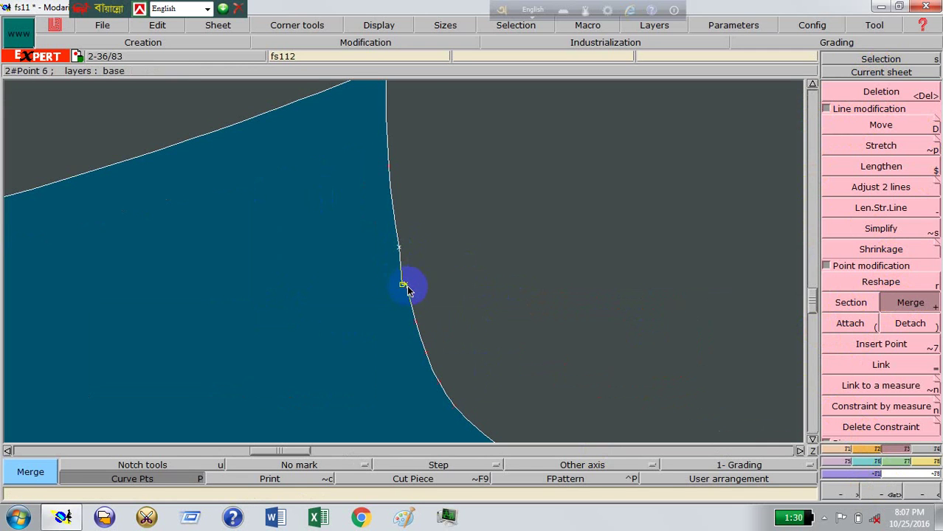
left_click(882, 91)
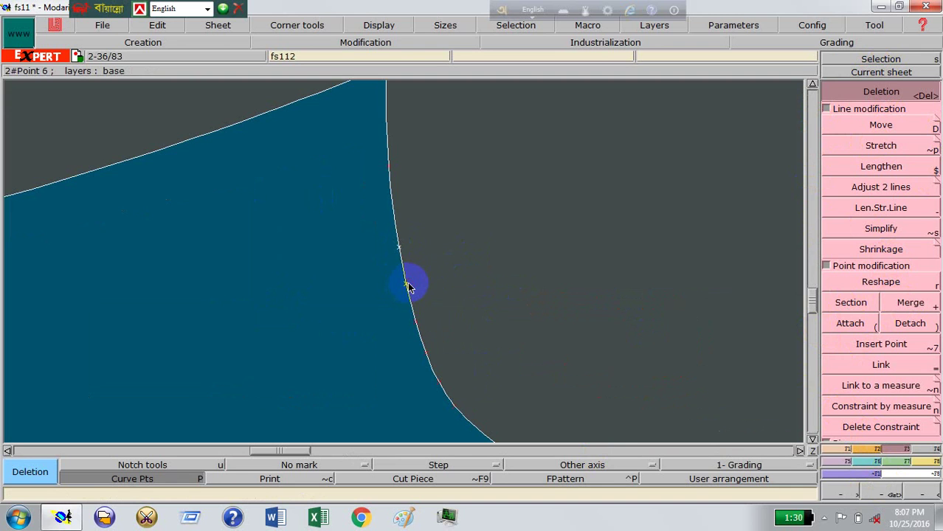
left_click(404, 254)
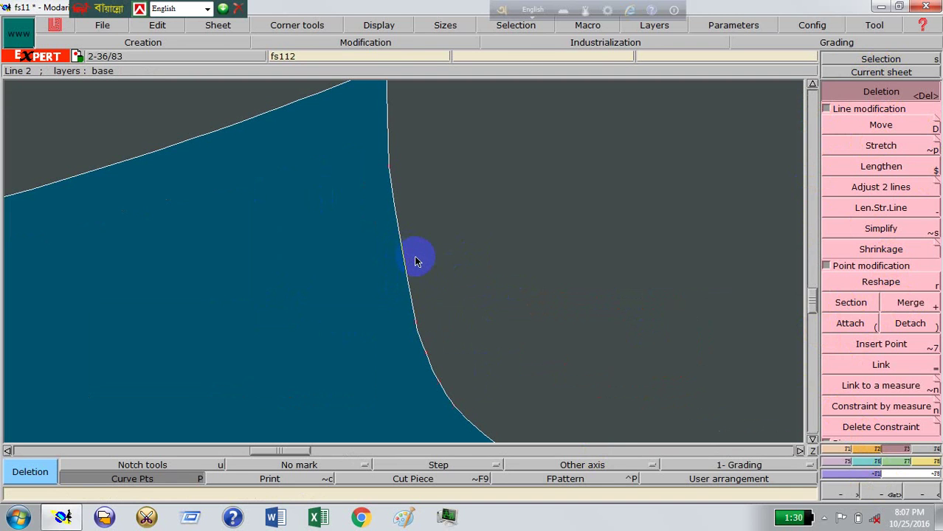
key("ctrl+z")
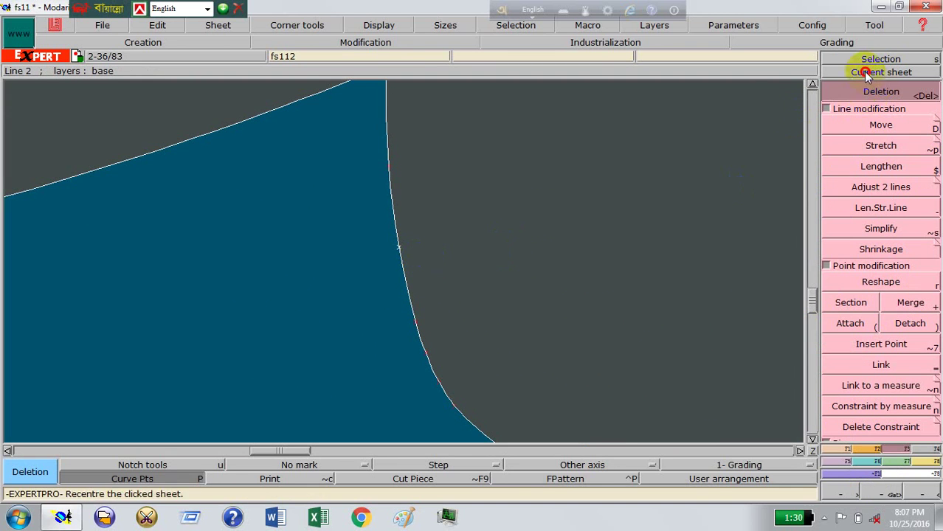
left_click(881, 72)
left_click(541, 213)
left_click(506, 245)
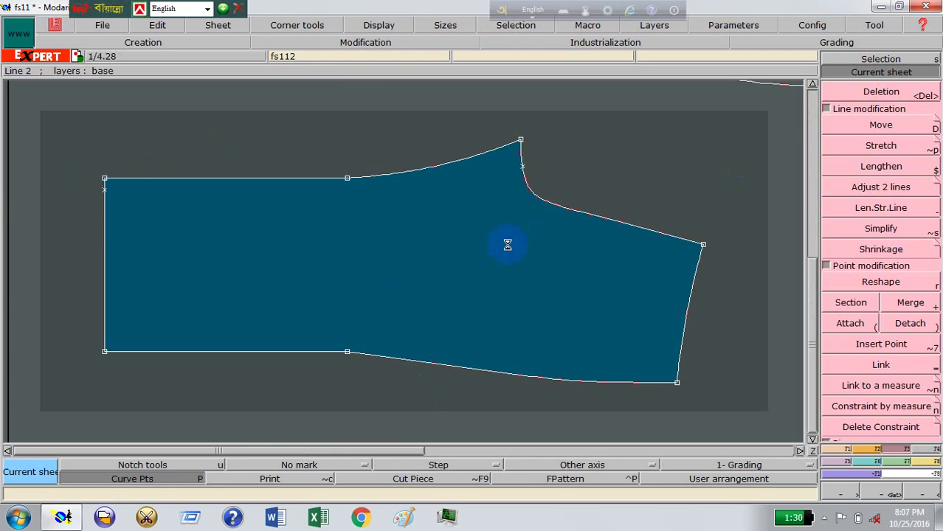
Step: Delete both blue filled sleeve pieces via Sheet > Delete and frame the left sleeve outline
left_click(217, 26)
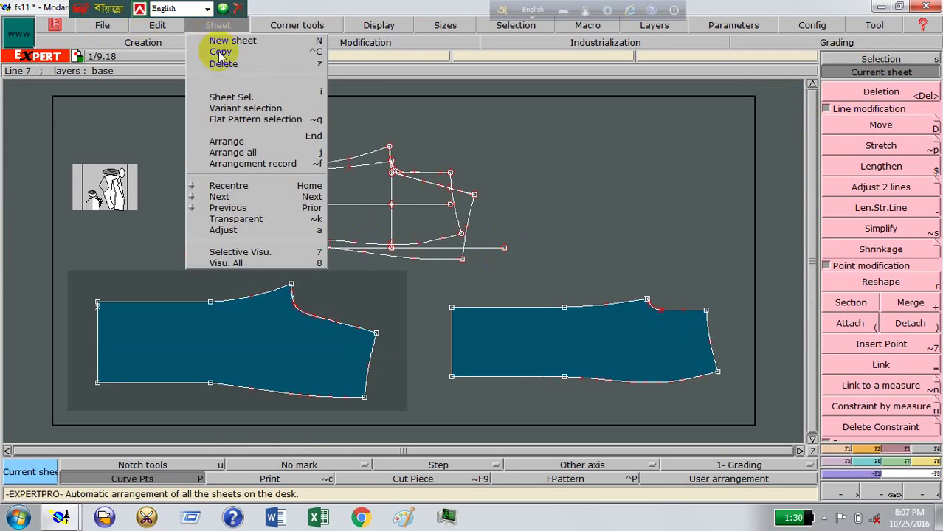
left_click(221, 63)
left_click(354, 347)
left_click(540, 340)
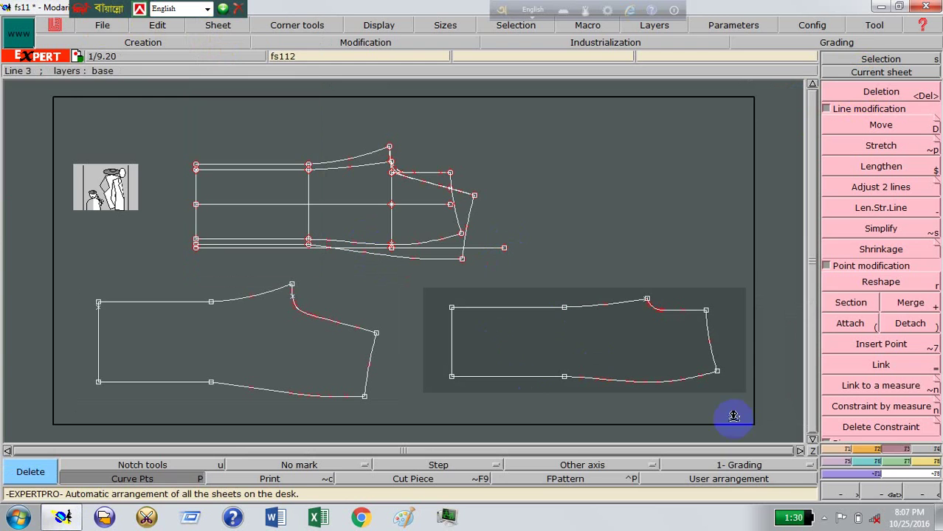
left_click(874, 491)
left_click_drag(77, 271, 422, 395)
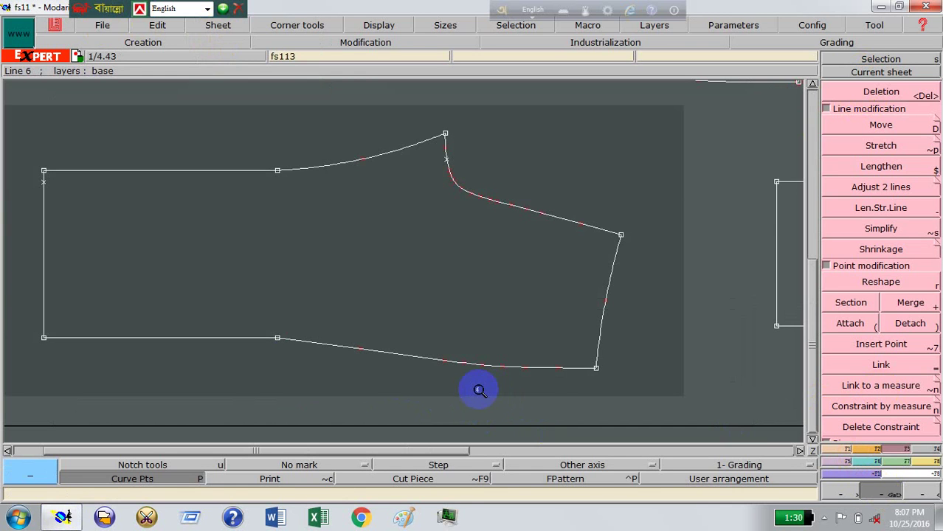
left_click(479, 391)
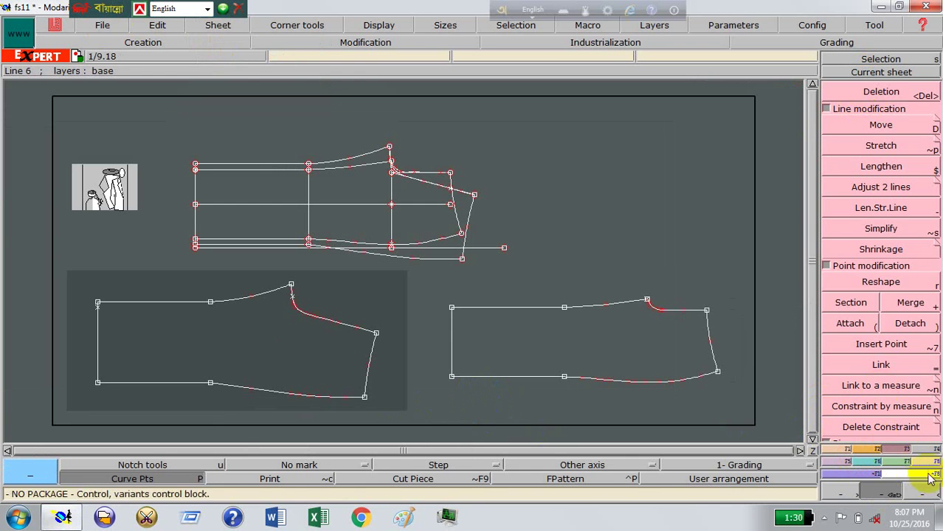
left_click_drag(78, 276, 413, 415)
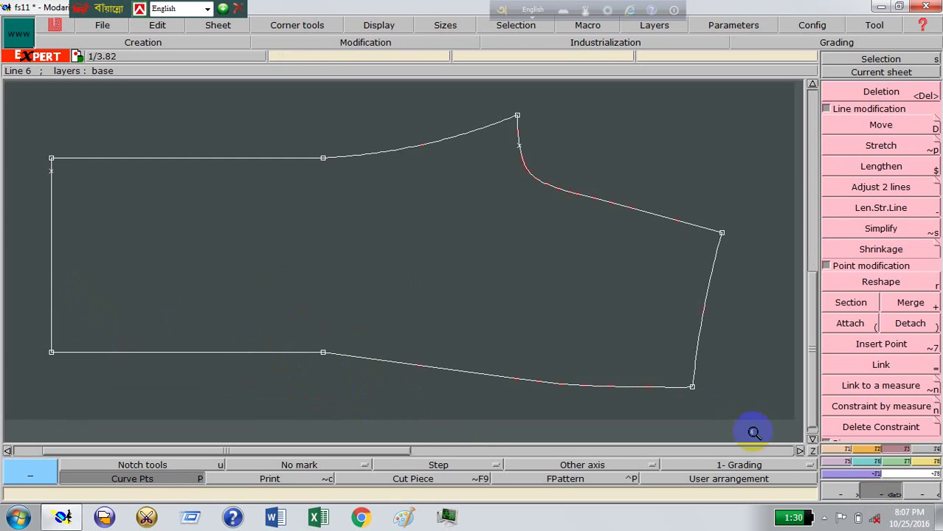
Step: Place developed points 2.500 in along the upper right curve and 1.000 in along the hem
left_click(831, 448)
left_click(881, 305)
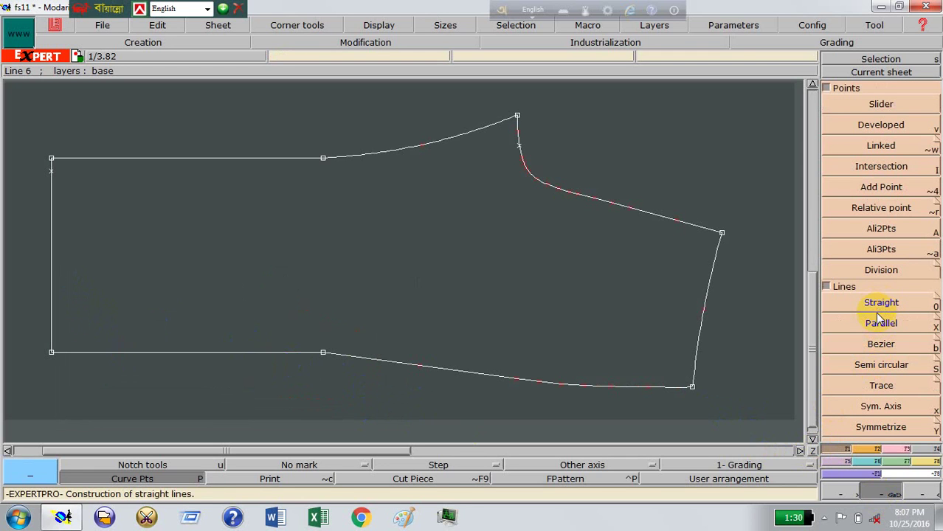
left_click(879, 322)
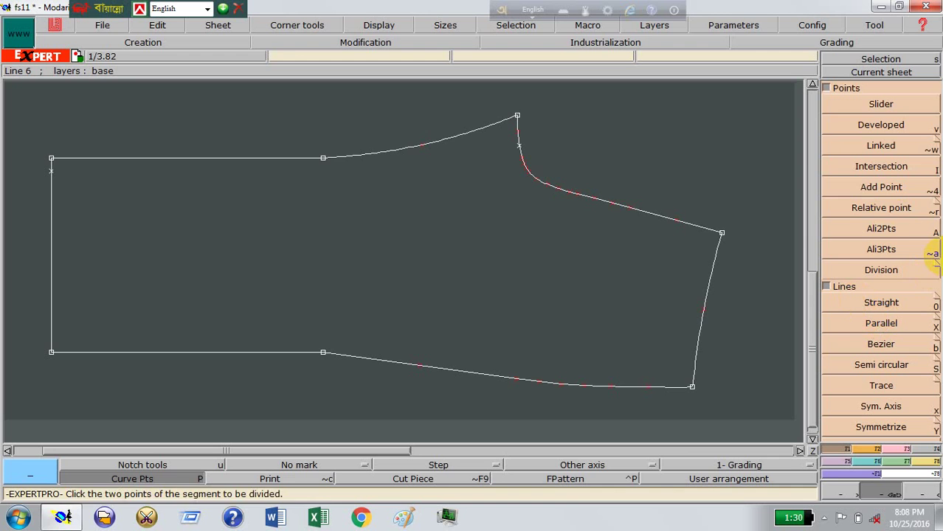
left_click(882, 127)
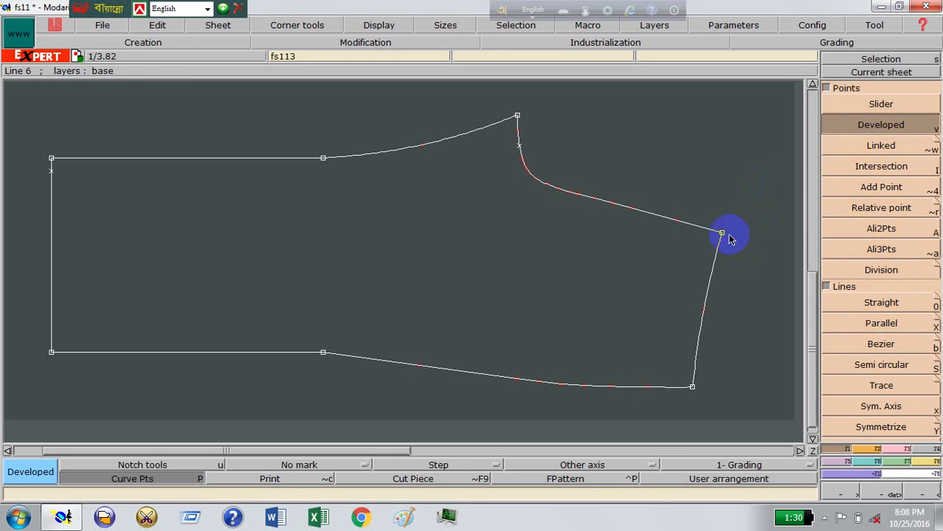
left_click(664, 224)
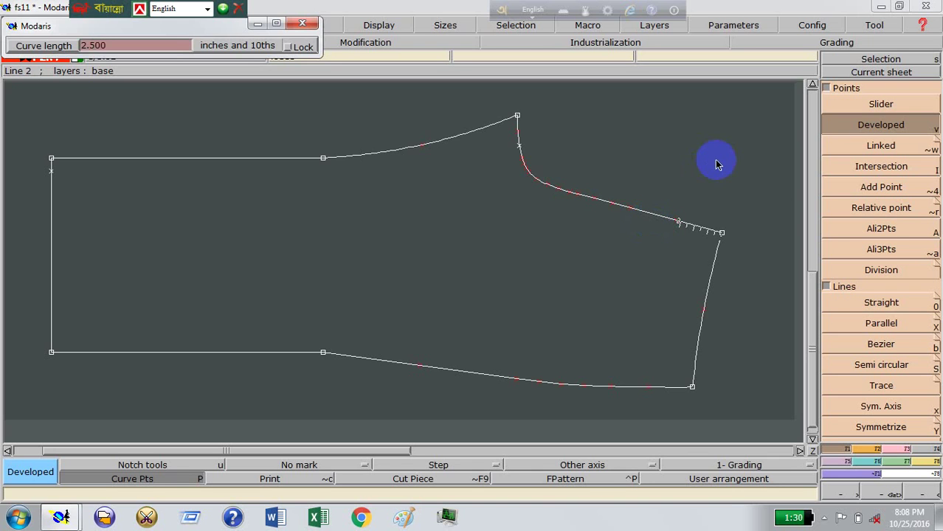
key("Return")
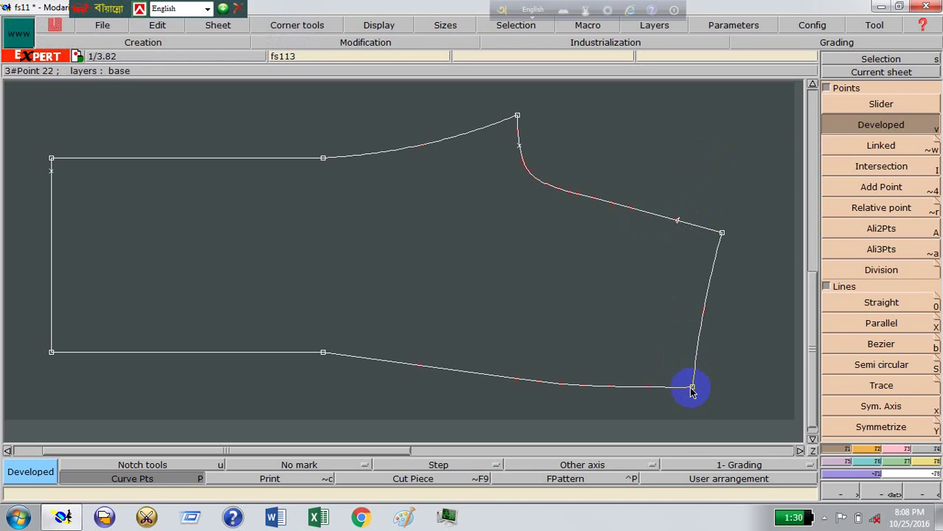
left_click(691, 388)
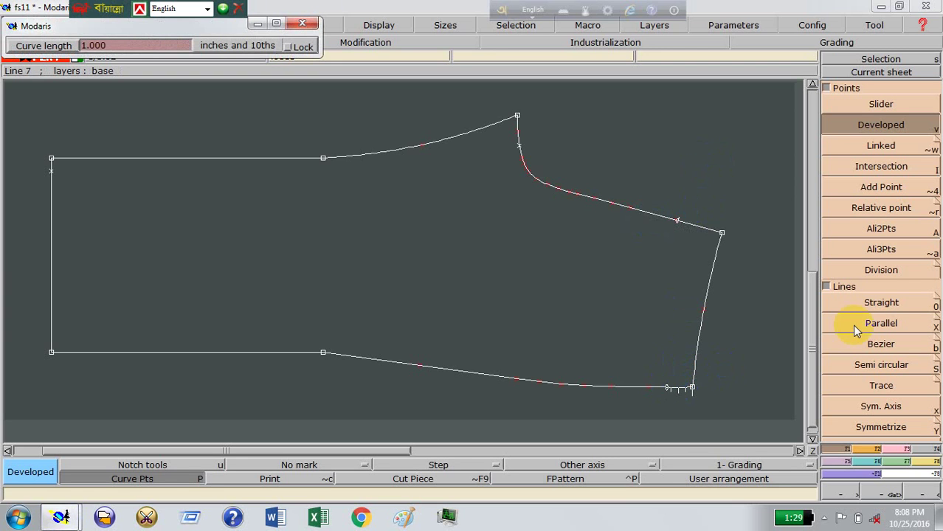
right_click(605, 315)
left_click(902, 448)
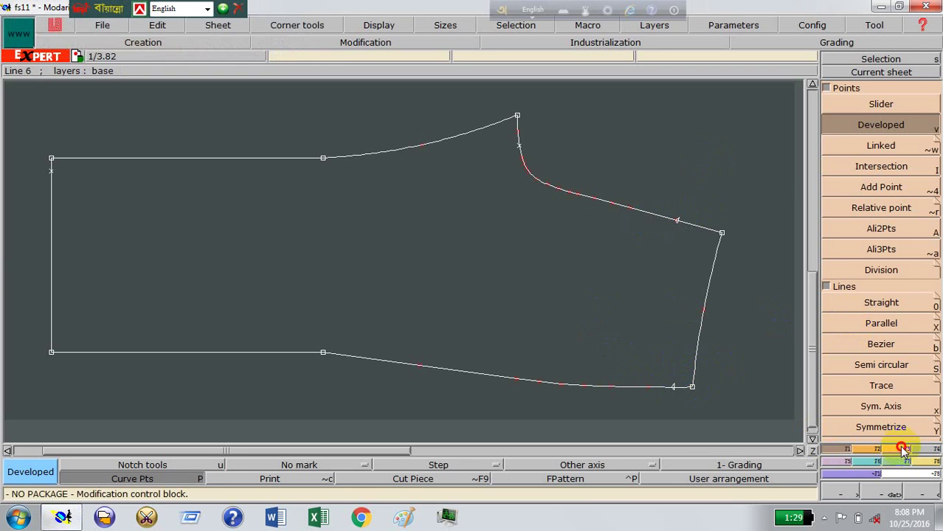
Step: Insert the 2.500 and 1.000 inch points into both curves and join them with a straight line
left_click(870, 342)
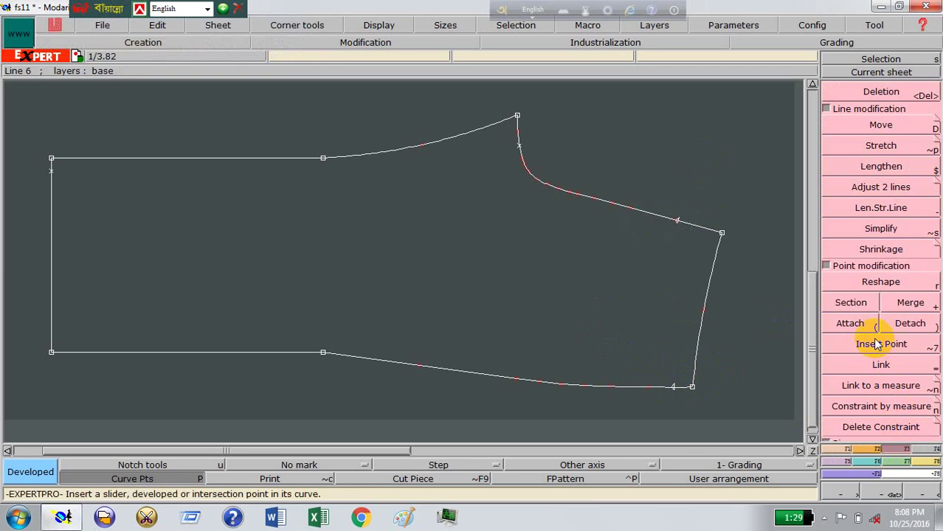
left_click(677, 221)
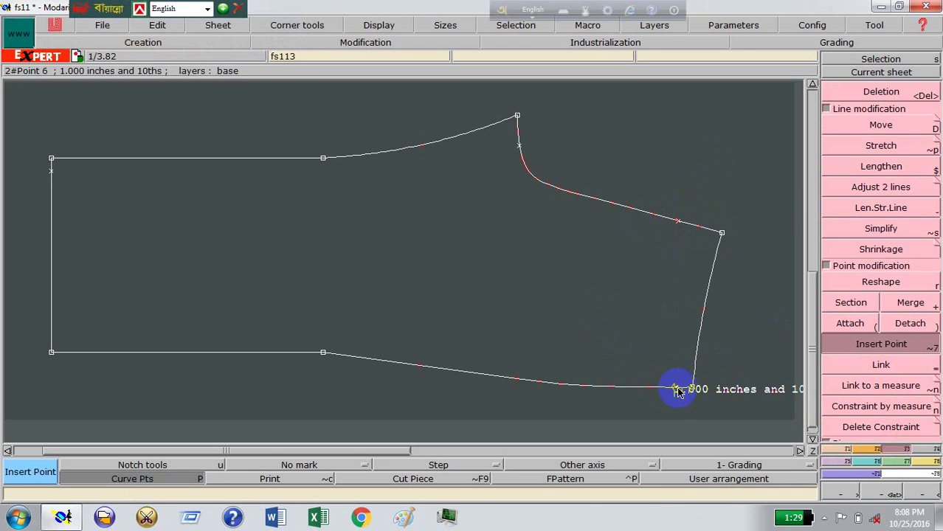
left_click(676, 388)
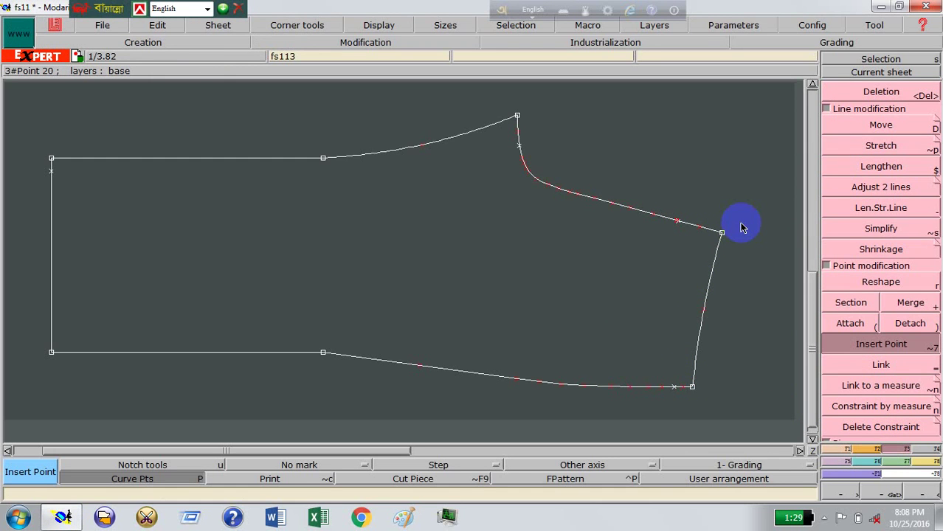
left_click(840, 449)
left_click(880, 304)
left_click(677, 222)
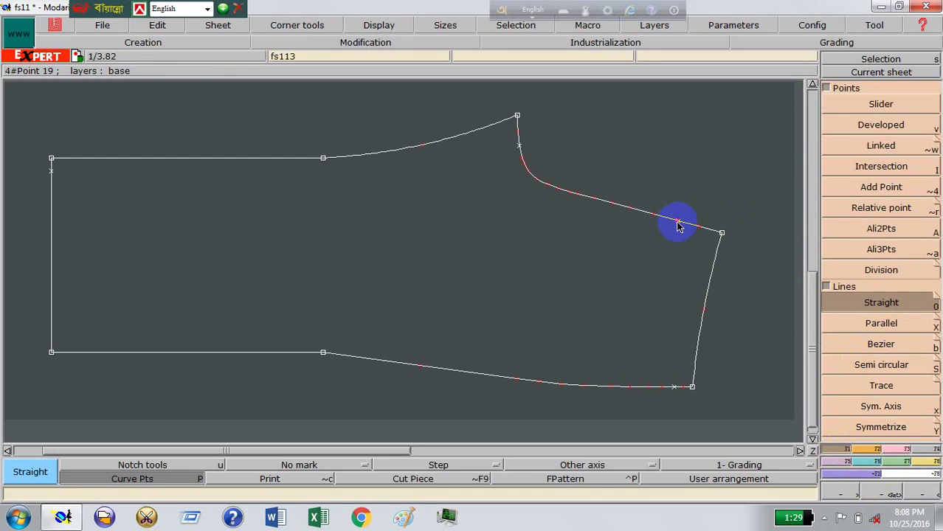
left_click(675, 389)
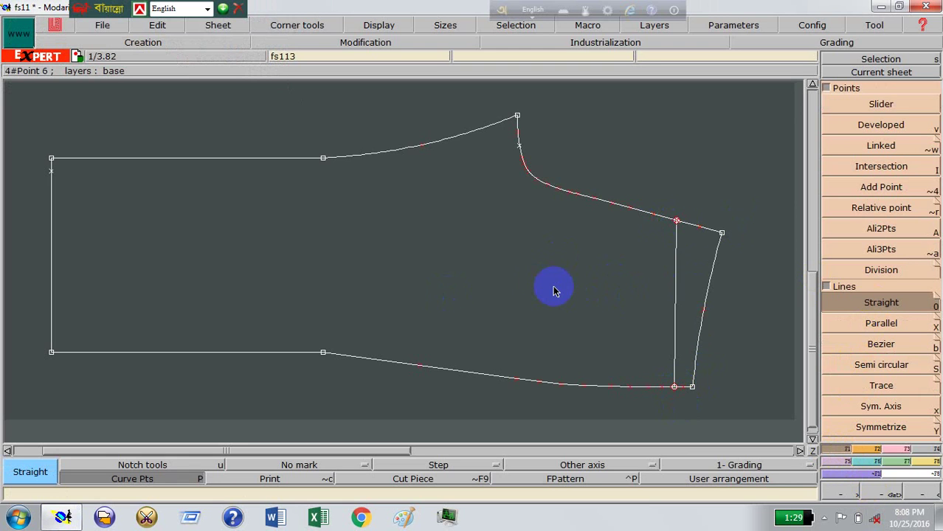
Step: Offset a parallel line 0.250 in from the new straight line toward the sleeve interior
left_click(590, 309)
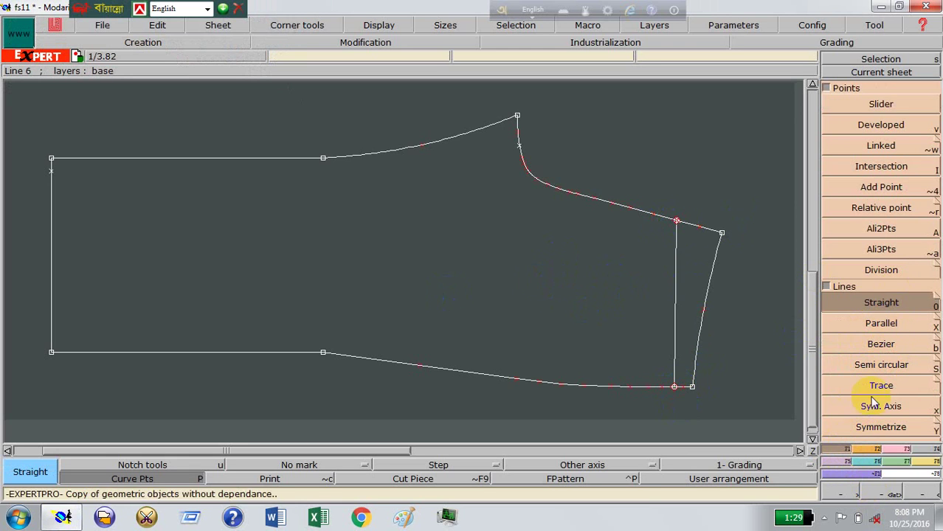
left_click(881, 323)
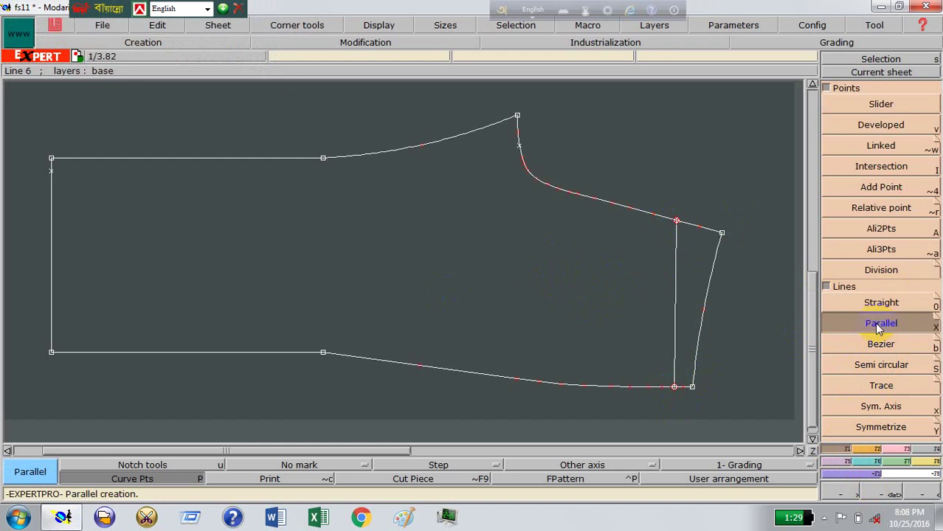
left_click(677, 302)
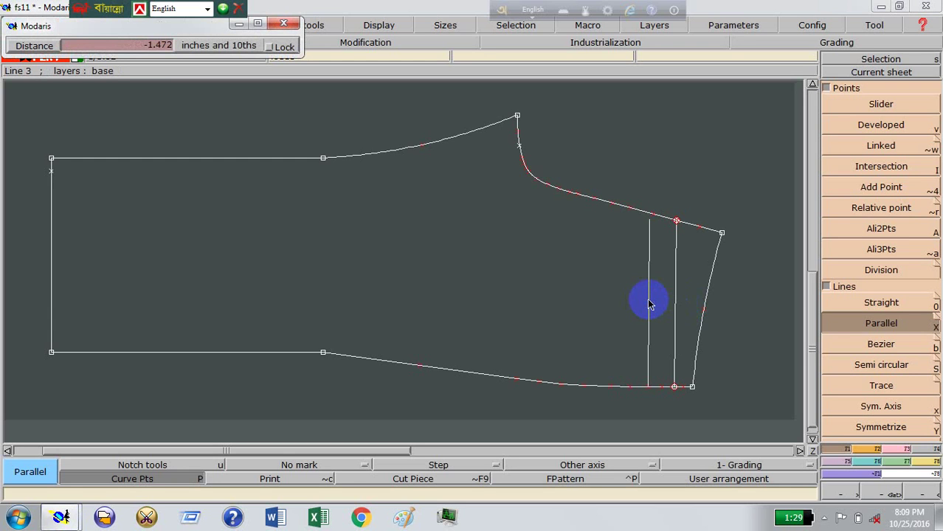
type("0.250")
type("-")
key("Return")
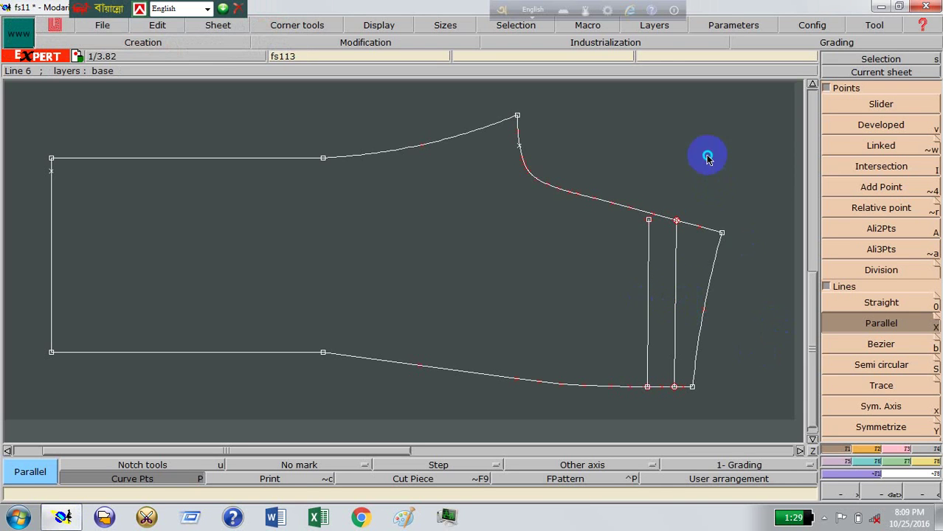
left_click(881, 491)
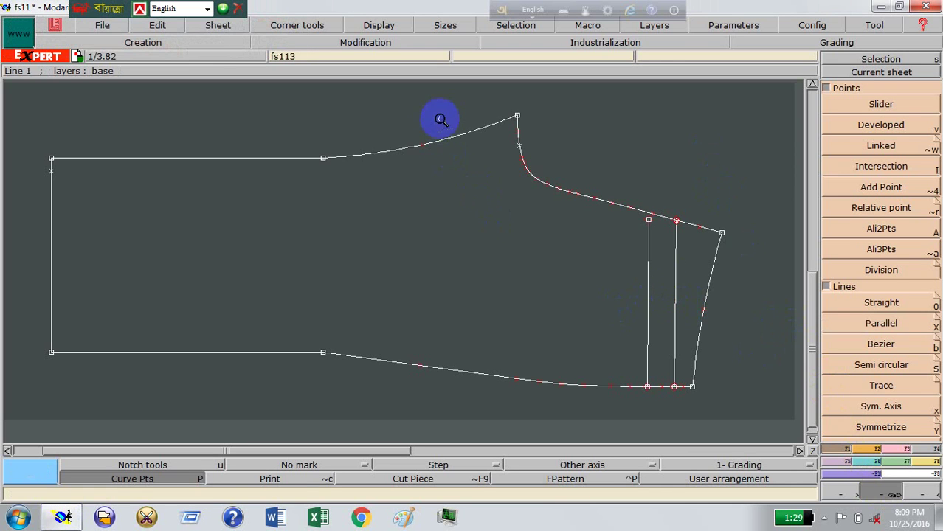
Step: Reshape the parallel line's lower end and trim both ends onto the upper and hem curves
left_click_drag(439, 109, 745, 425)
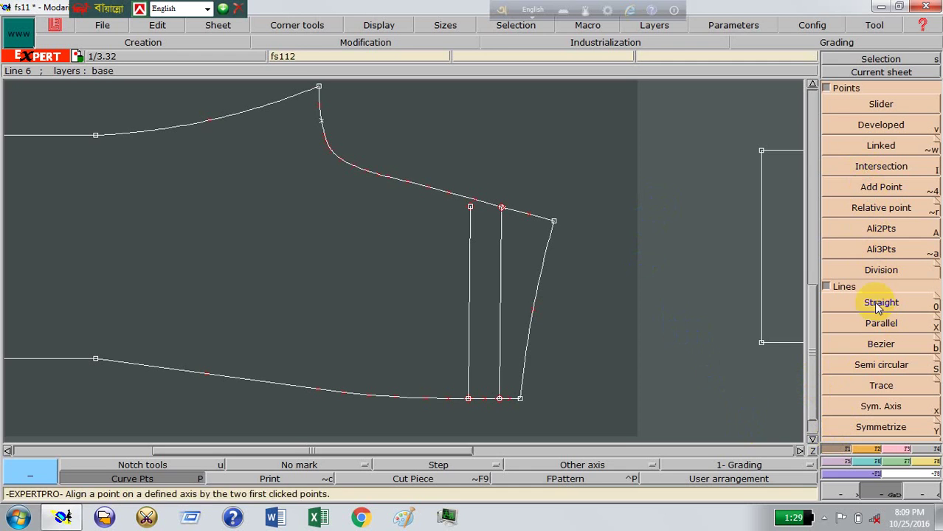
left_click(901, 449)
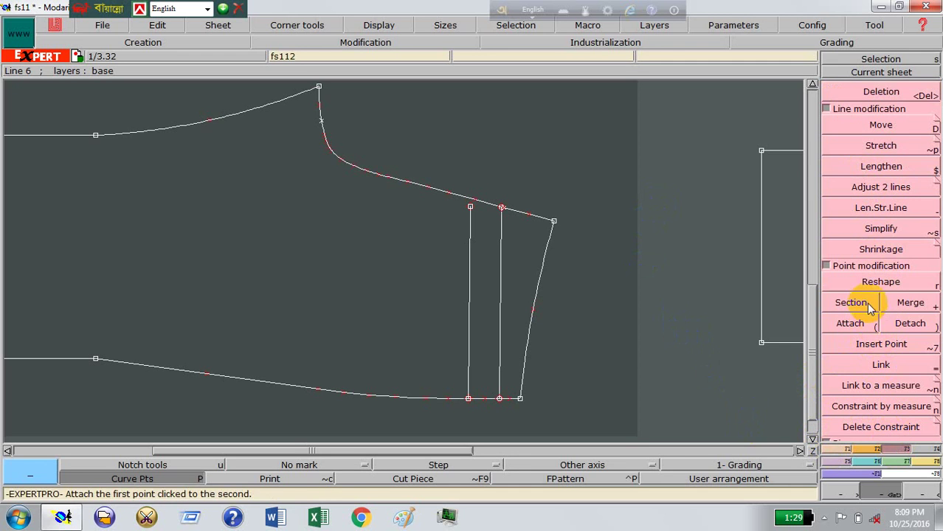
left_click(880, 281)
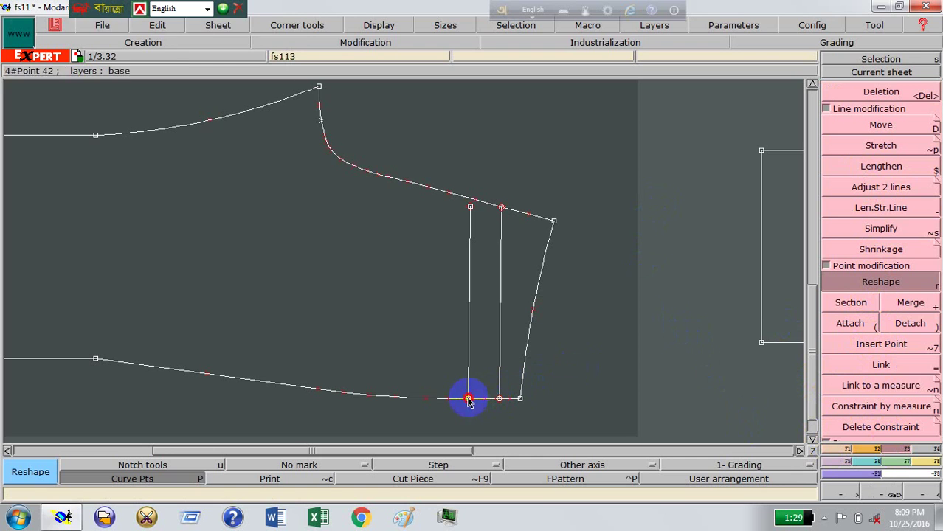
mouse_move(468, 398)
left_mouse_down()
mouse_move(442, 410)
mouse_move(458, 429)
left_mouse_up()
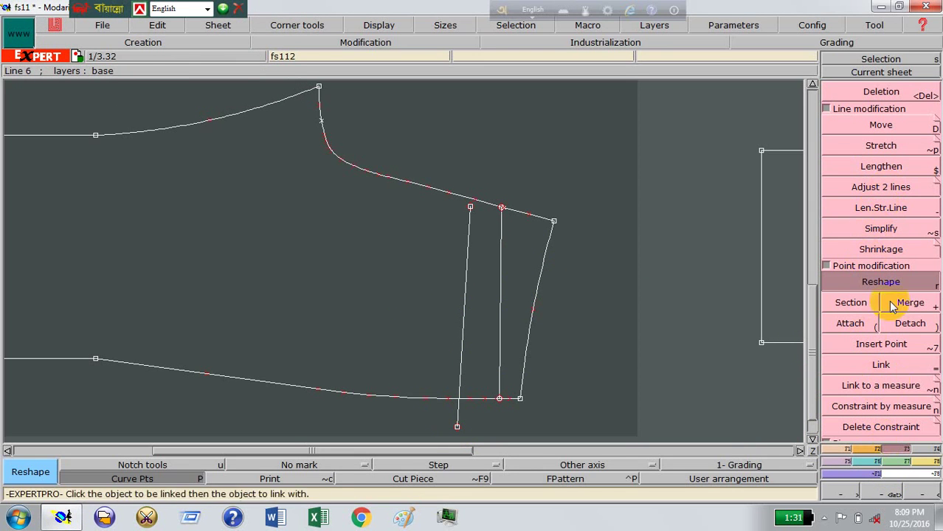
left_click(881, 188)
left_click(462, 366)
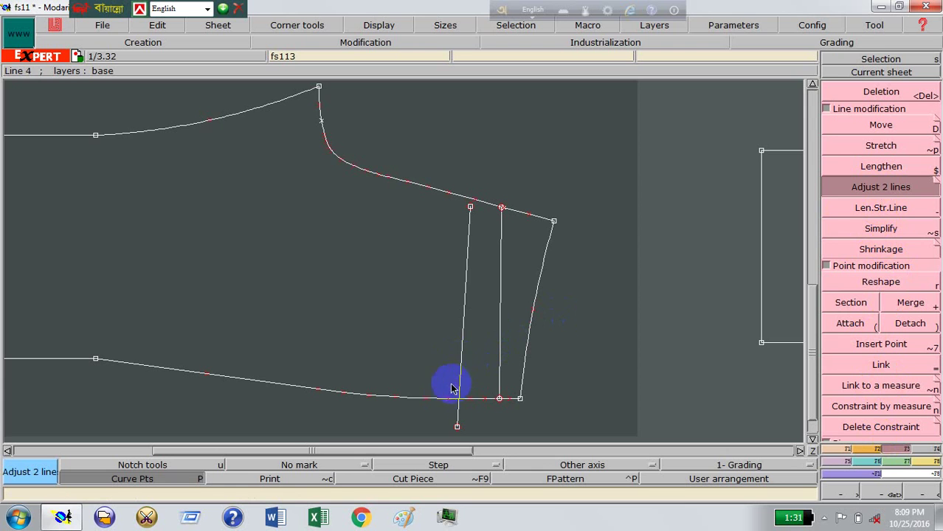
left_click(442, 398)
left_click(466, 221)
left_click(458, 194)
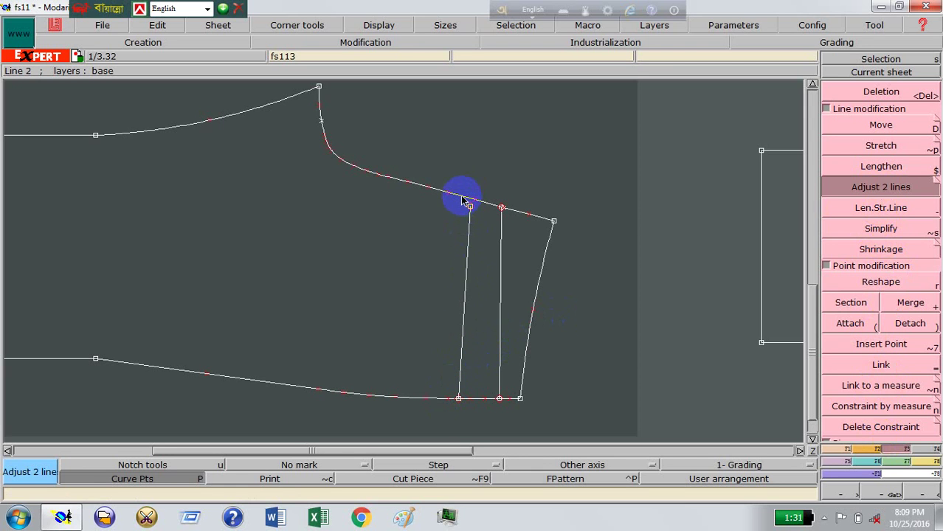
left_click(839, 451)
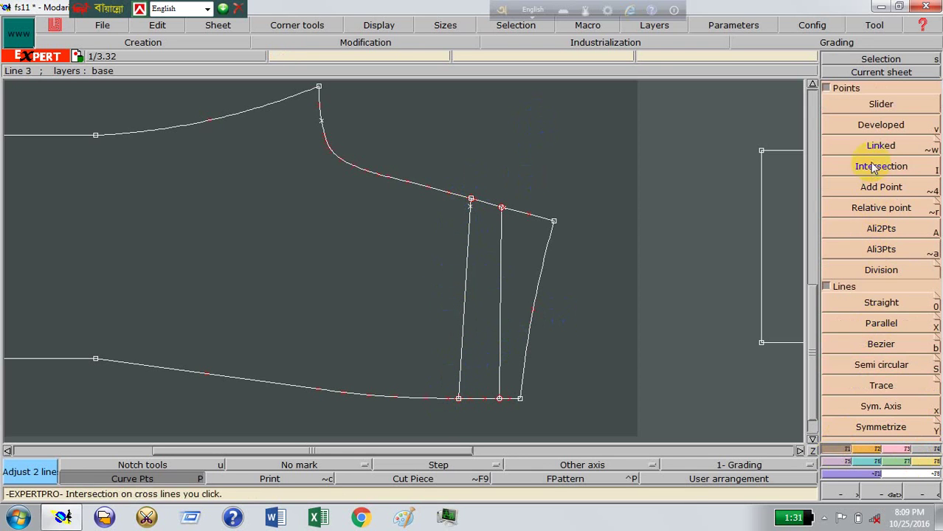
Step: Divide the parallel line into 2 parts and draw an ~11.137 in line leftward from the midpoint
left_click(880, 270)
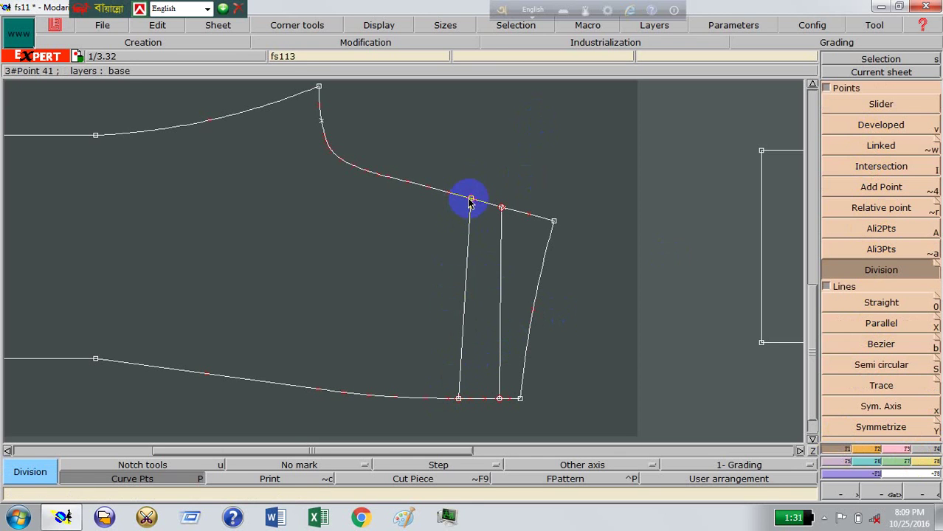
left_click(470, 198)
left_click(459, 399)
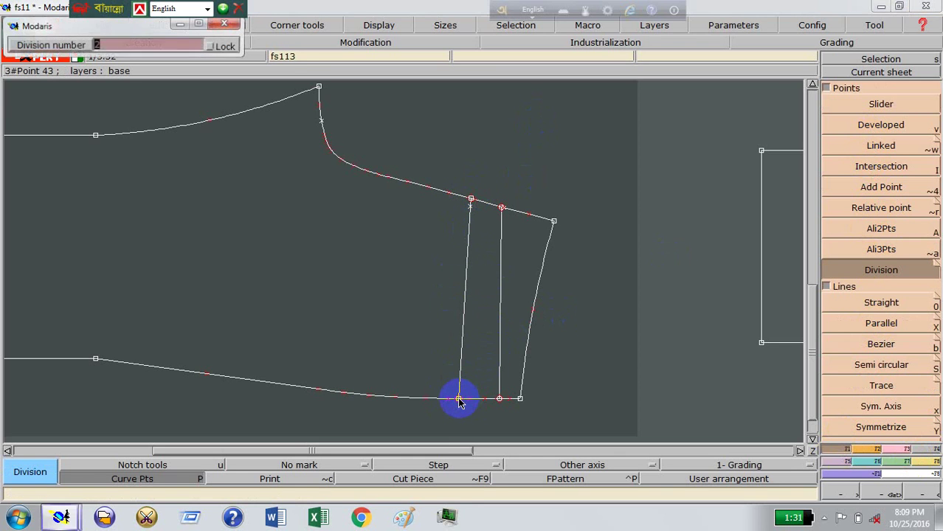
key("Return")
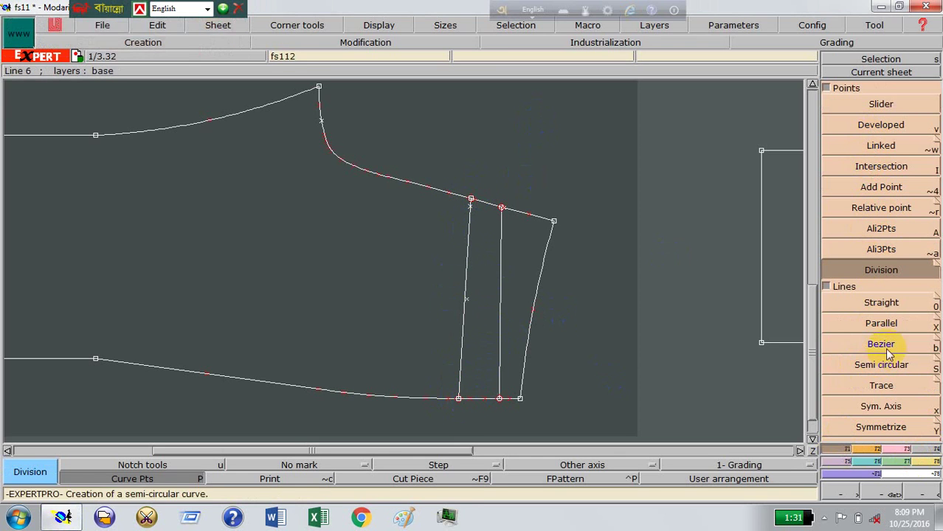
left_click(881, 304)
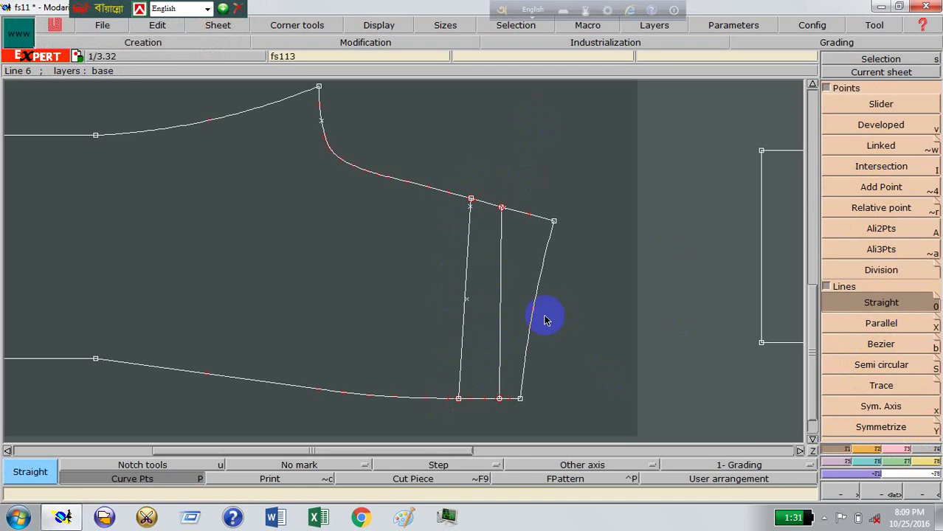
left_click(467, 299)
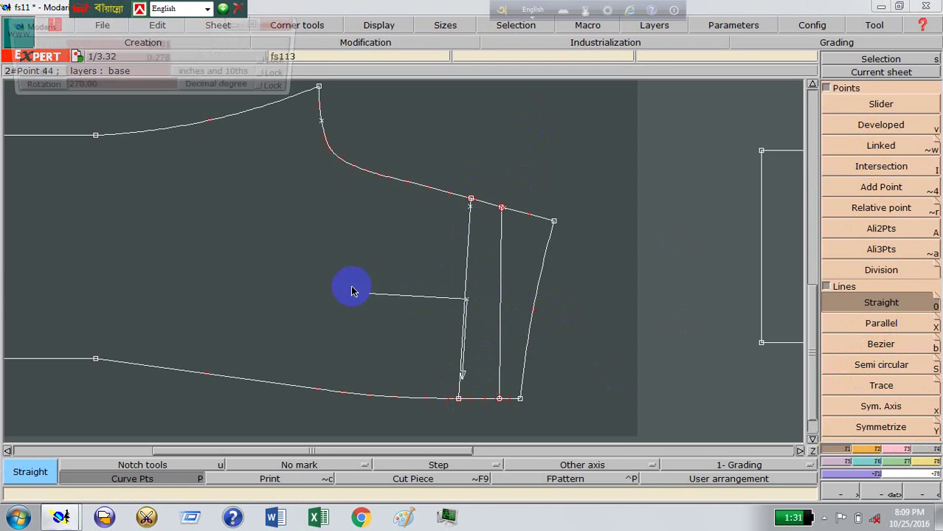
left_click(232, 285)
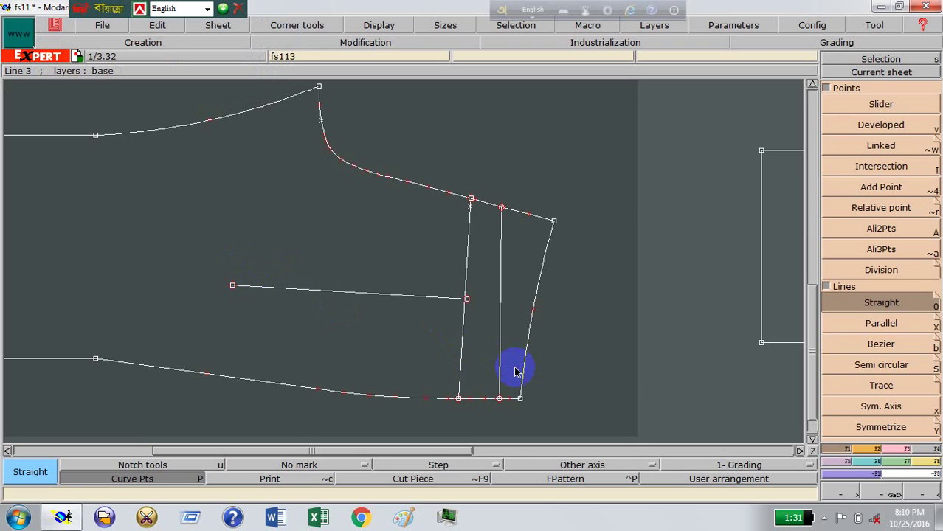
Step: Trim the horizontal line onto the parallel line and place a developed point along it
left_click(905, 448)
left_click(878, 188)
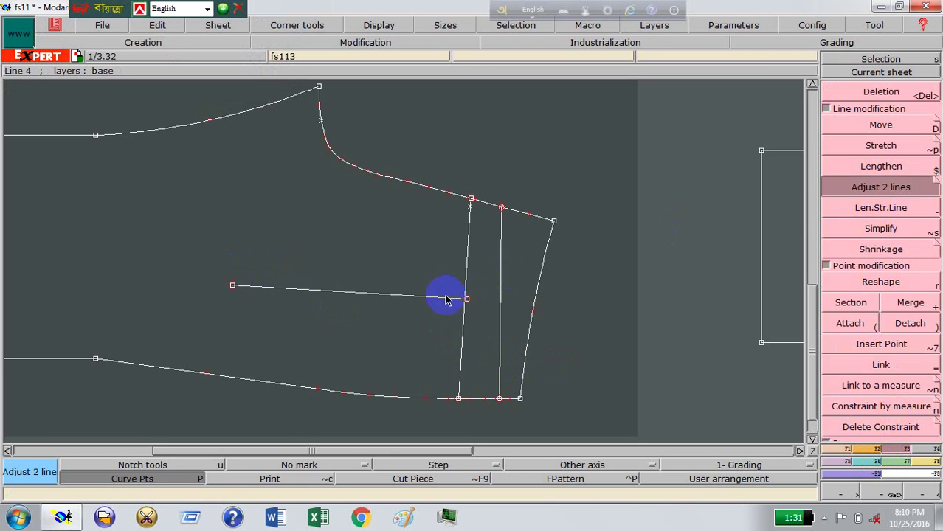
left_click(463, 275)
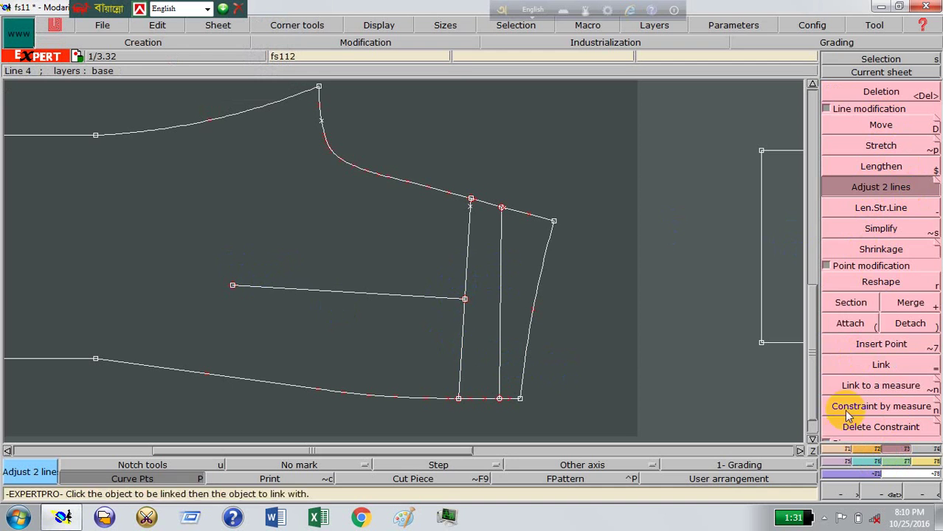
left_click(836, 448)
left_click(877, 125)
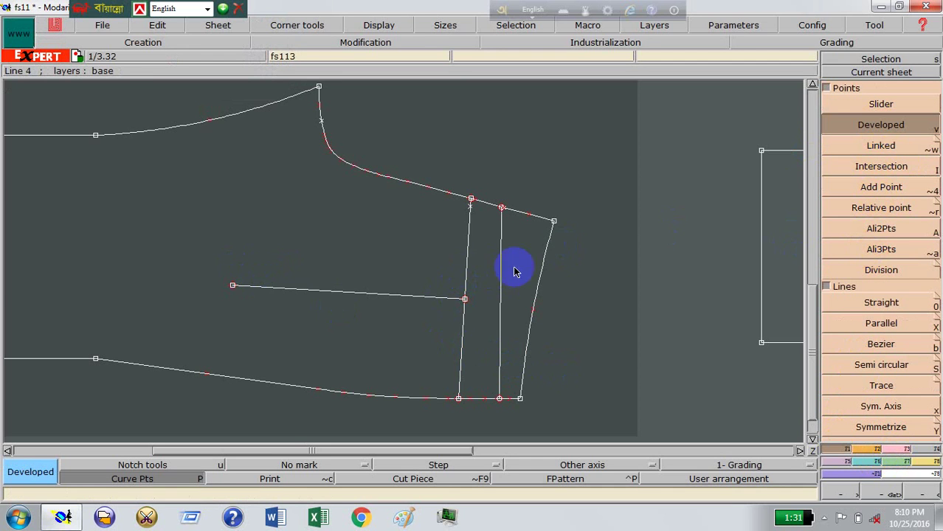
left_click(465, 299)
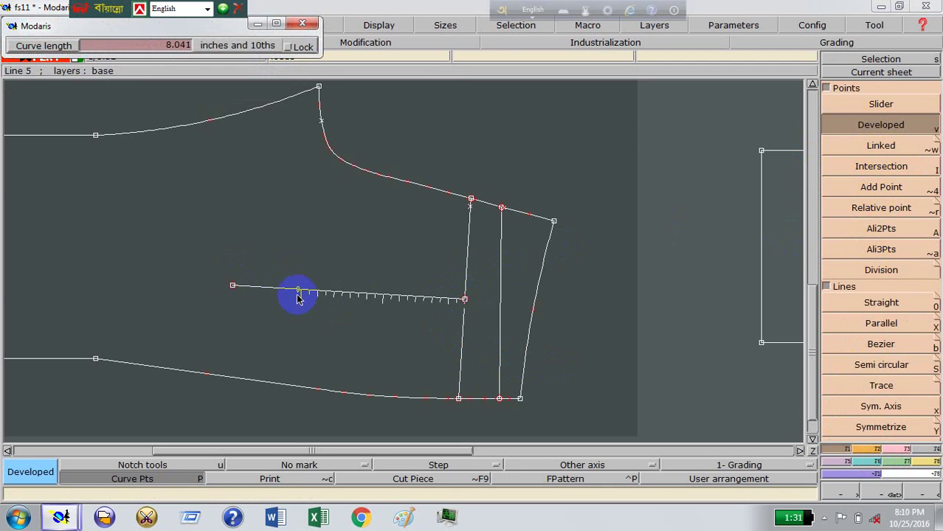
type("1")
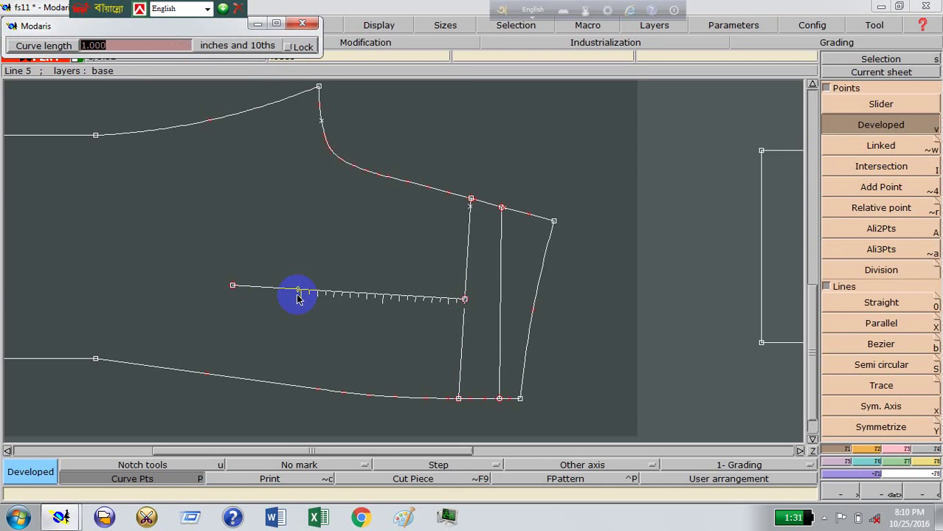
type("6.5")
key("Return")
left_click(340, 249)
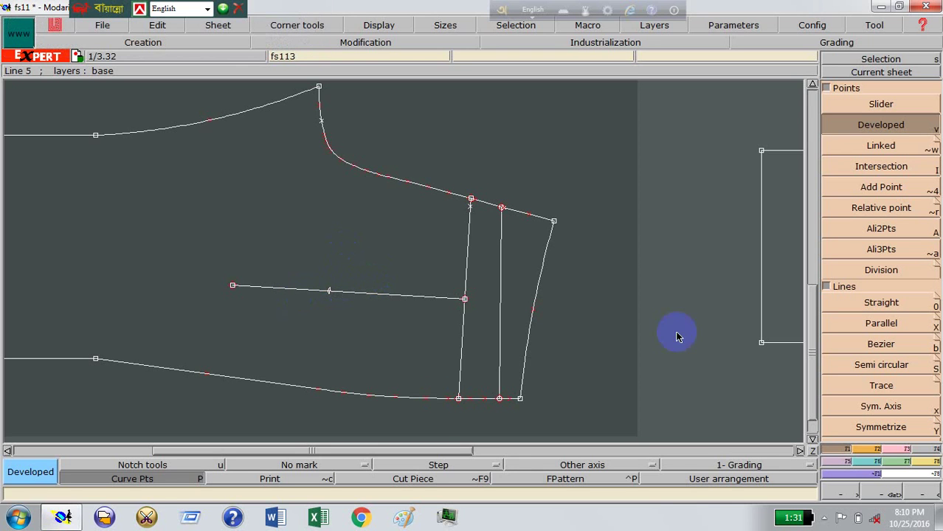
Step: Insert that point into the line, section it there, and delete the left segment
left_click(896, 461)
left_click(876, 341)
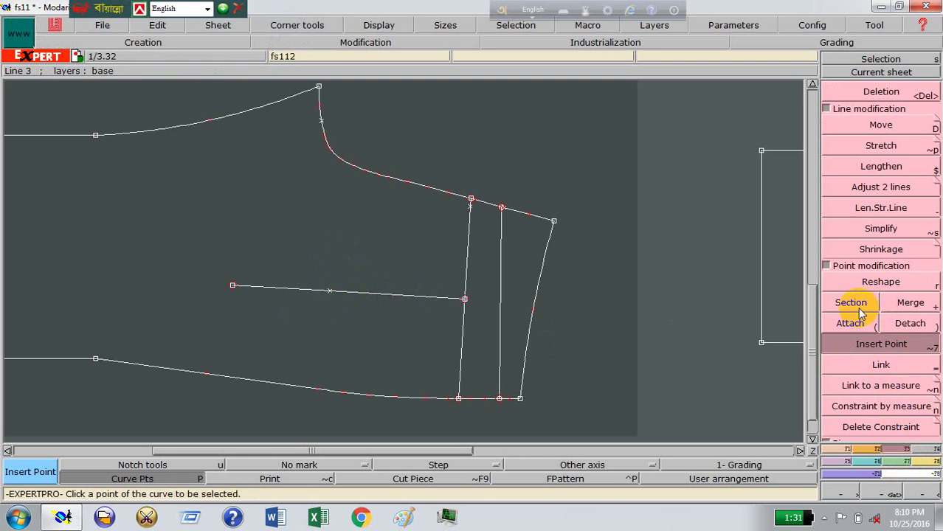
left_click(857, 309)
left_click(330, 290)
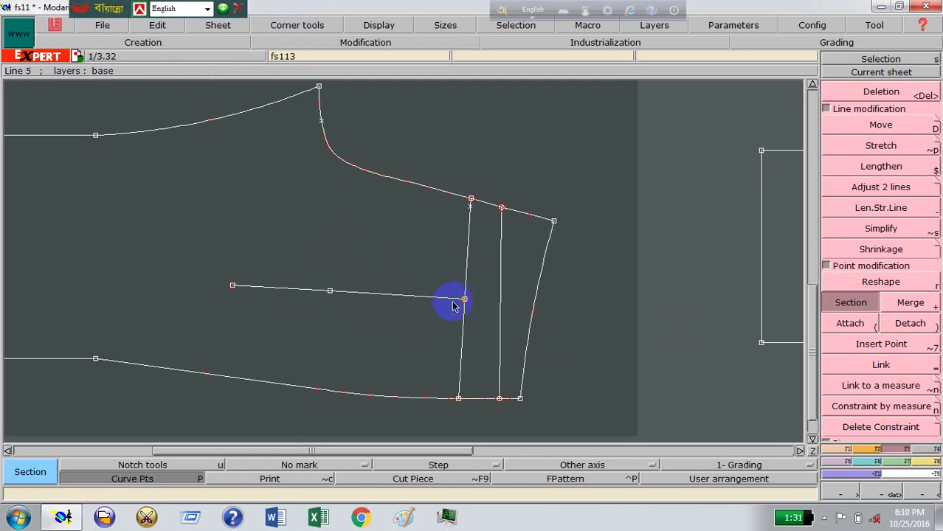
left_click(867, 92)
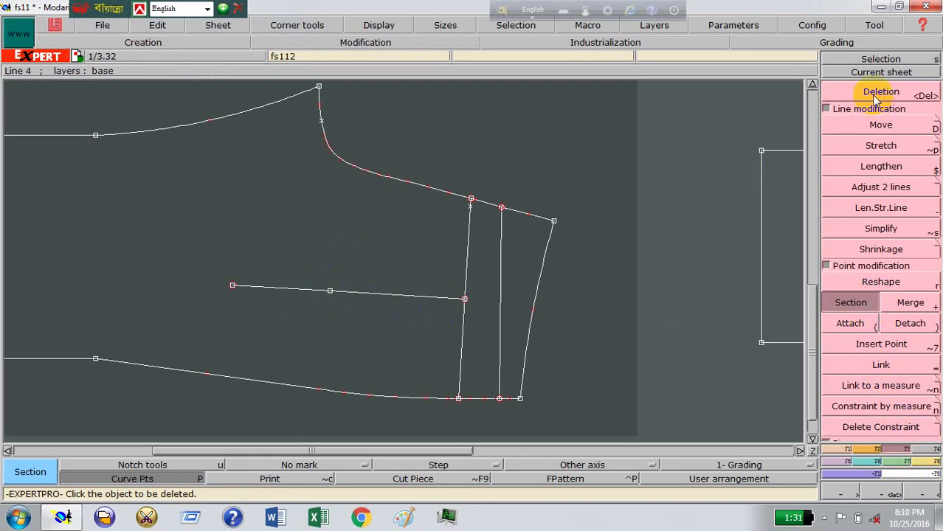
left_click(273, 288)
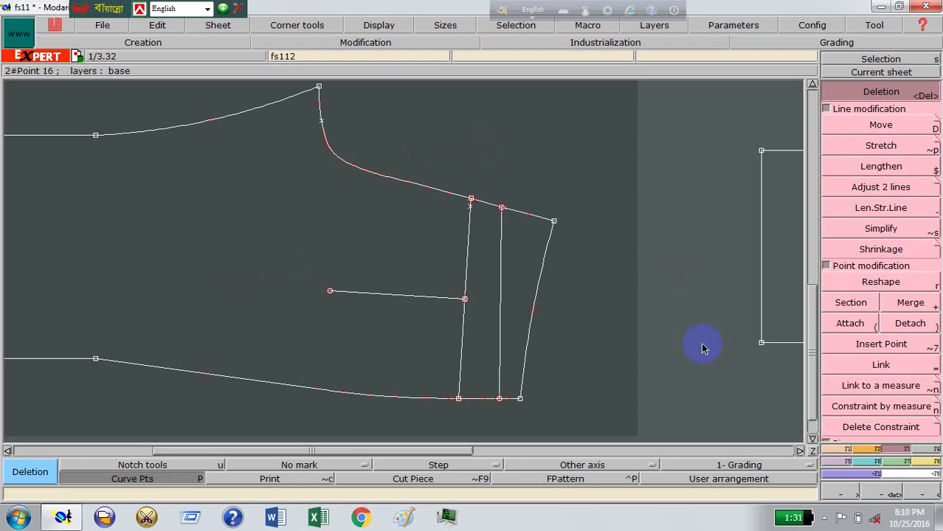
Step: Create a developed point at -3.25 along the inner vertical line from the junction point
left_click(840, 447)
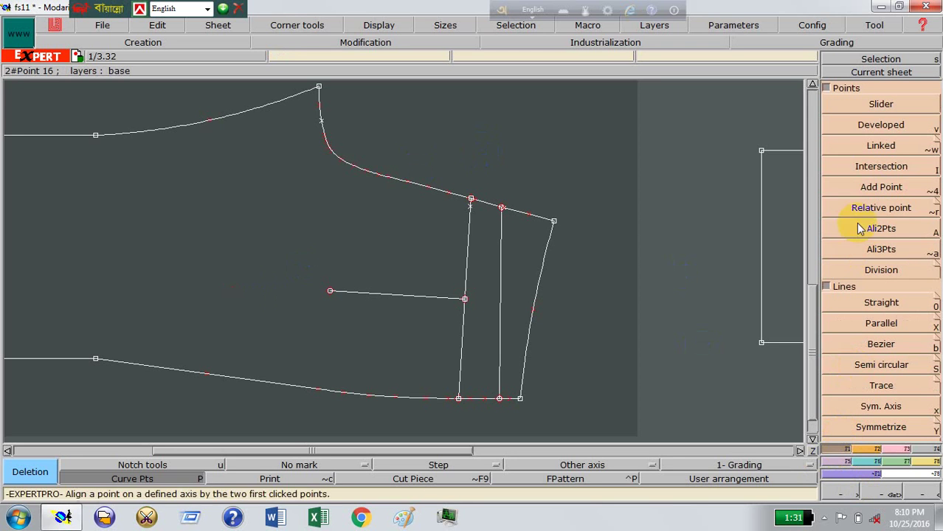
left_click(858, 123)
left_click_drag(494, 295, 464, 301)
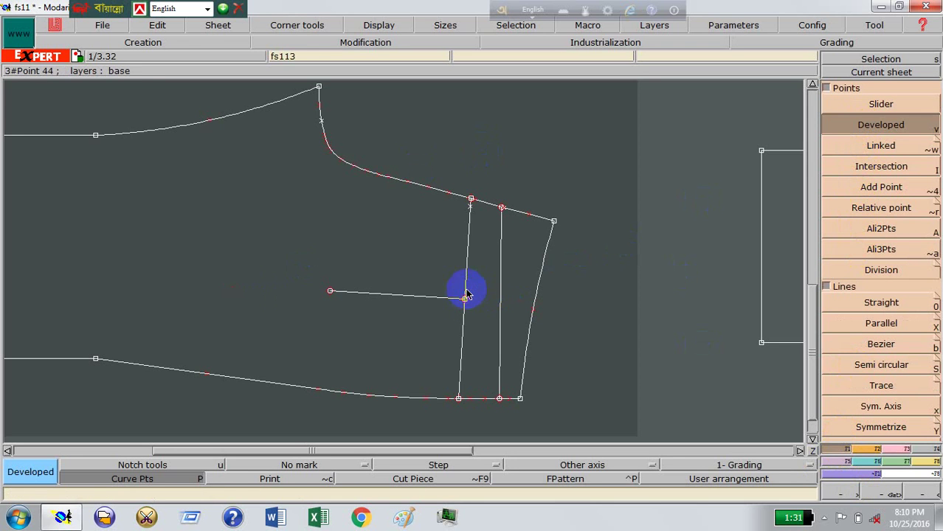
left_click(470, 238)
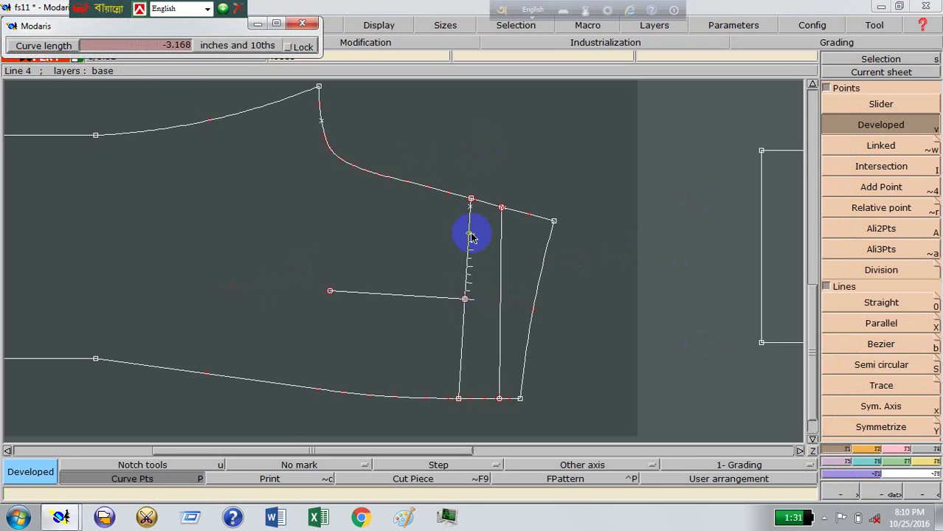
type("6.500")
key("BackSpace")
type("-3.")
type("25")
key("Return")
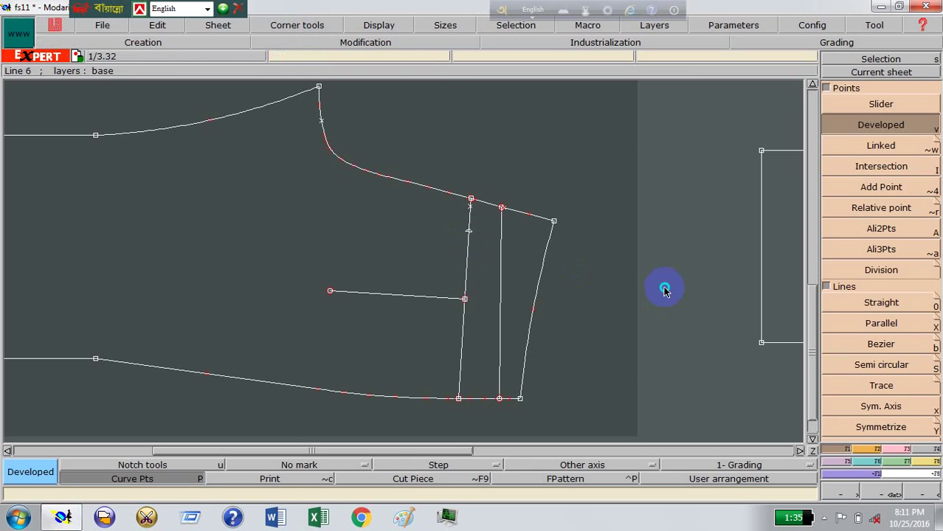
Step: Split the vertical line at the new point, deleting the top piece and leftover point
left_click(904, 449)
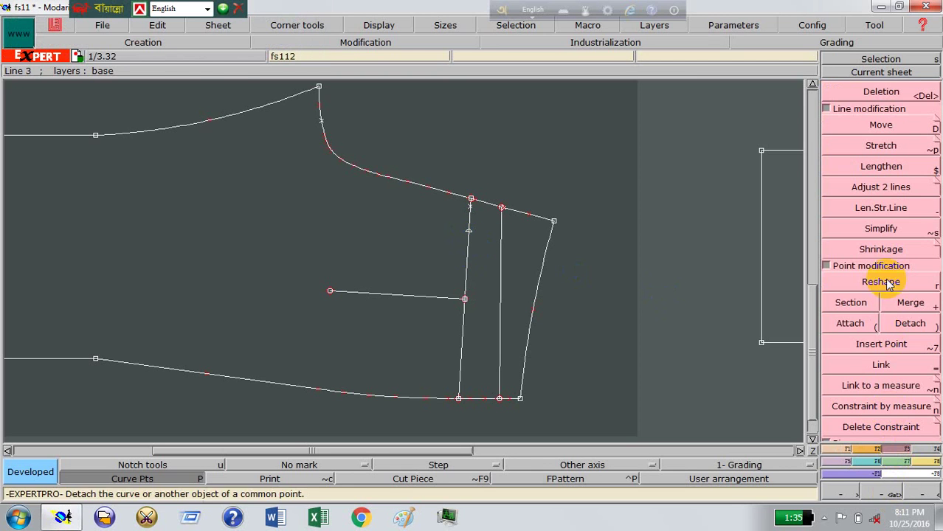
left_click(871, 344)
left_click(464, 232)
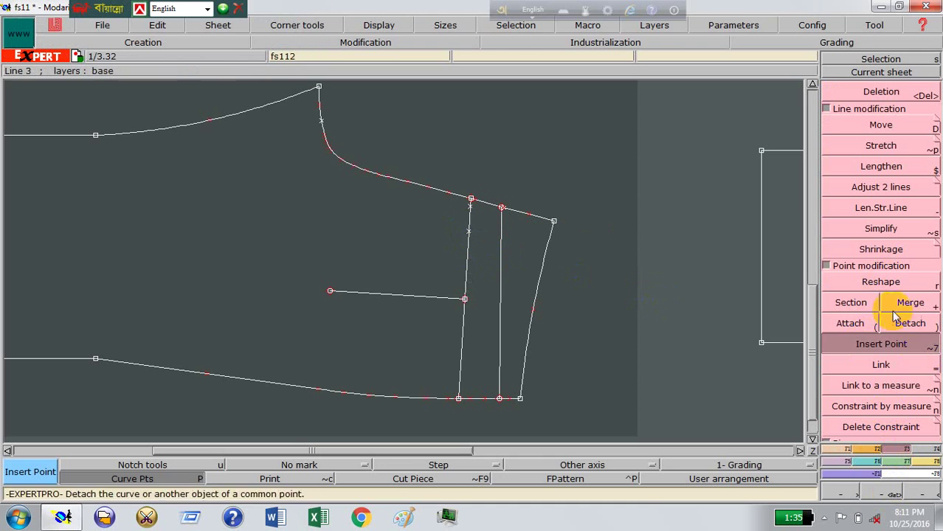
left_click(840, 301)
left_click(469, 231)
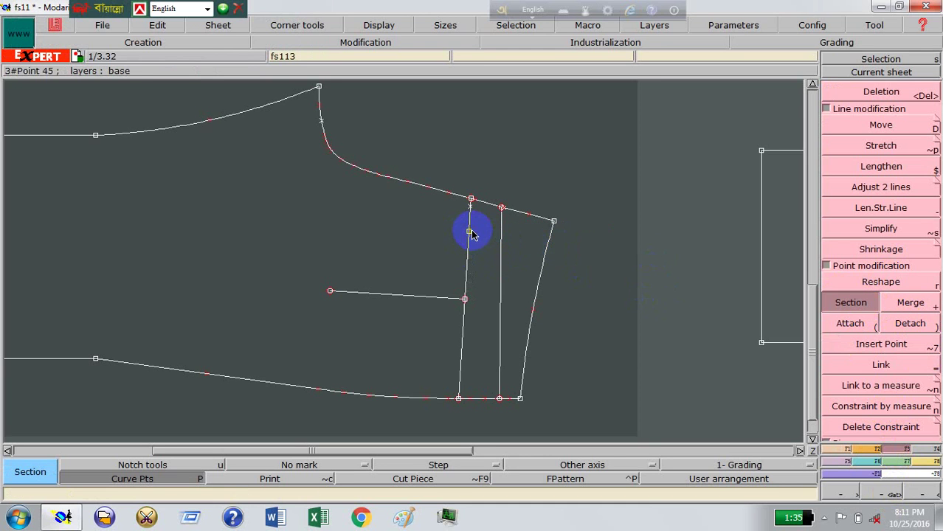
left_click(911, 92)
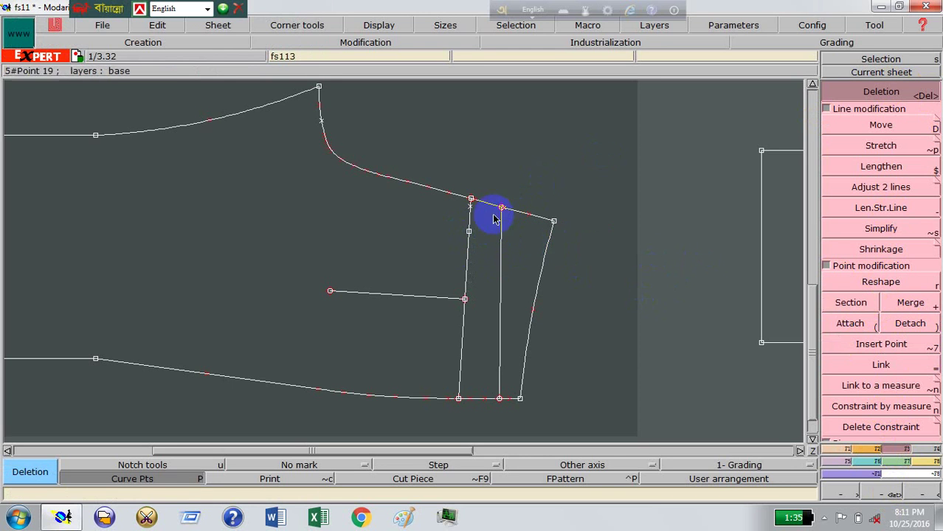
left_click(470, 214)
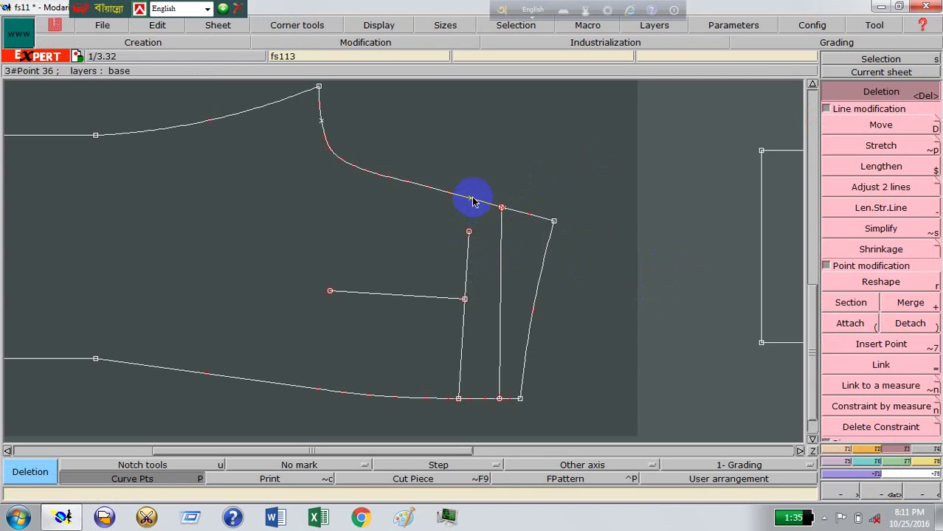
left_click(472, 200)
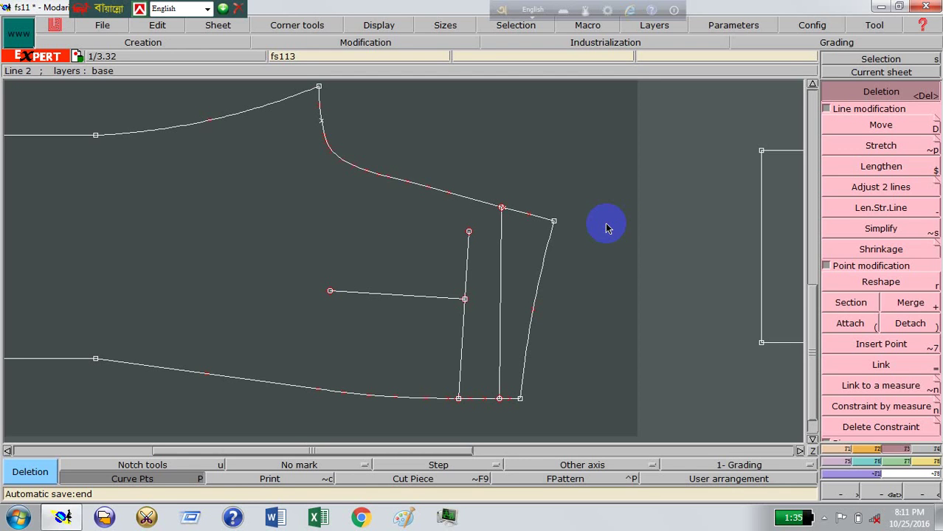
left_click(837, 456)
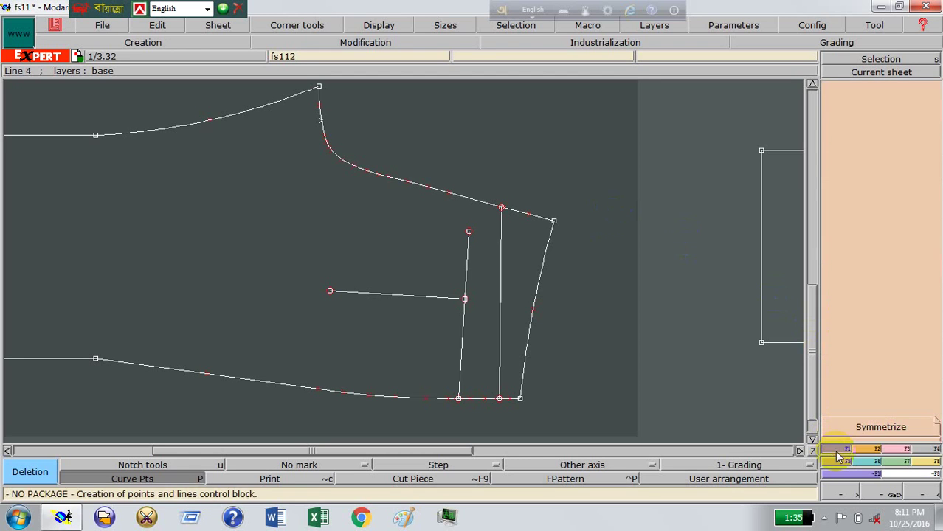
left_click(878, 323)
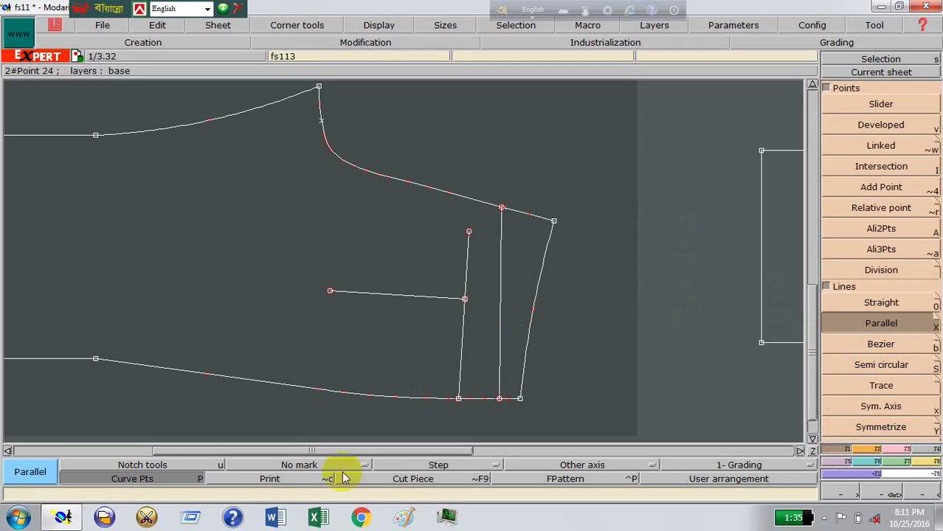
mouse_move(63, 517)
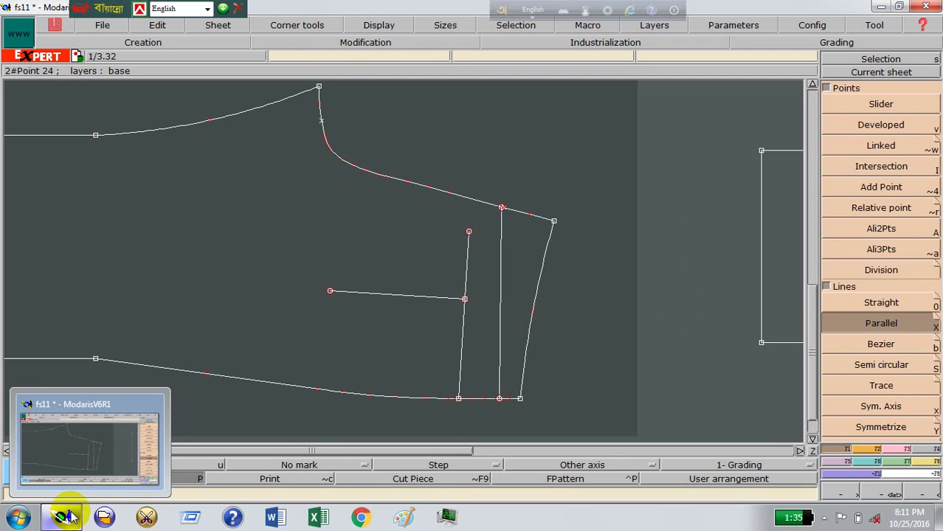
Step: Draw a parallel line offset 1.5 from the inner horizontal line
left_click(437, 252)
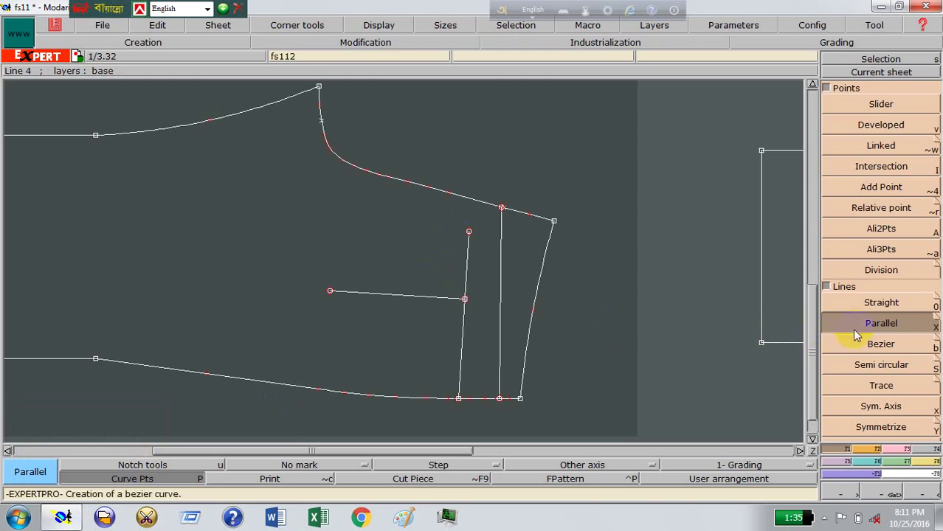
left_click(351, 294)
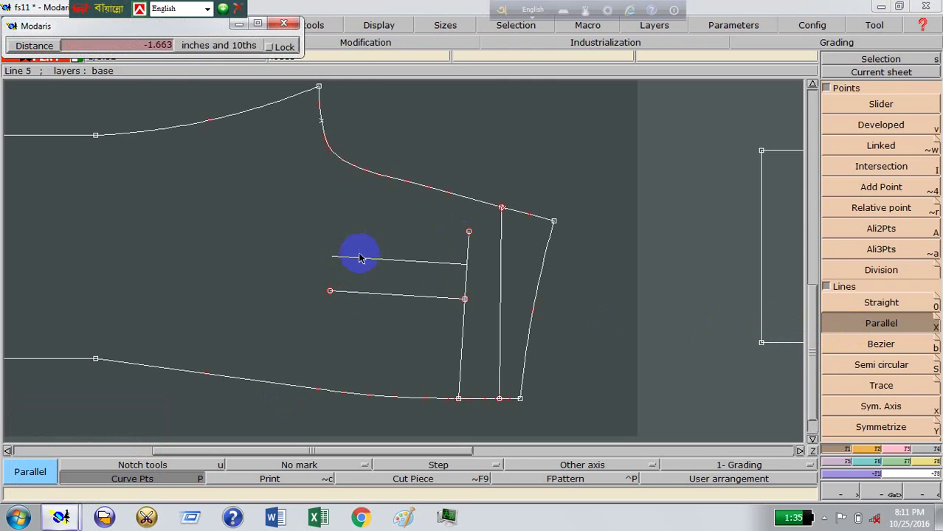
type("-1.500")
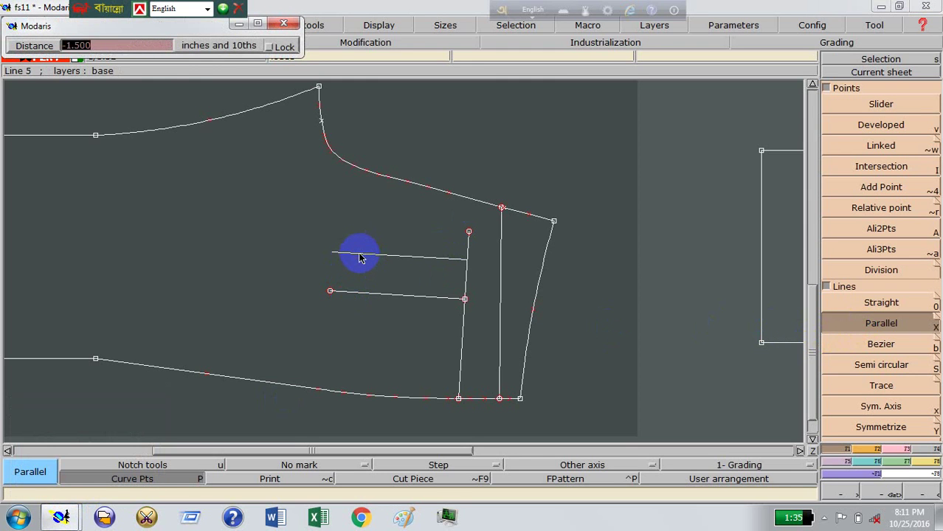
type("-")
type("7")
type("5")
key("Return")
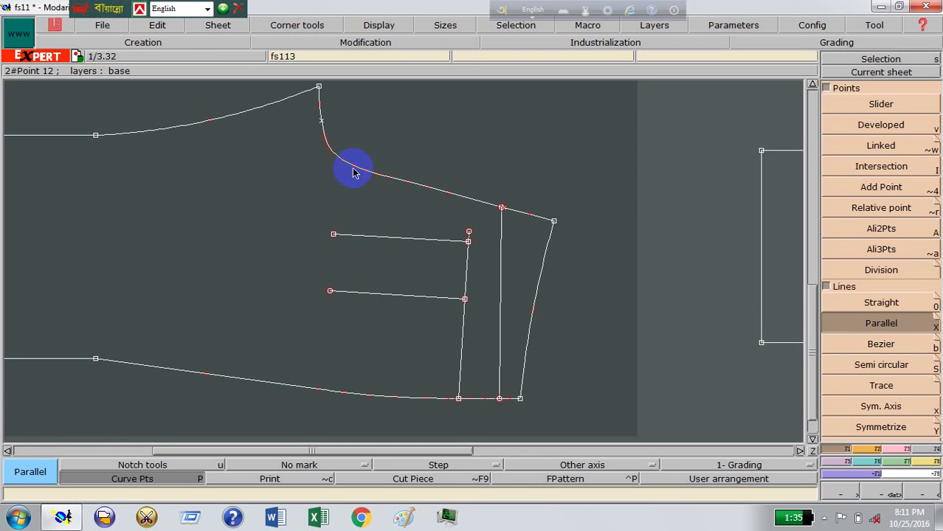
Step: Place a point about 3.25 along the new parallel line and split the line there
left_click(875, 124)
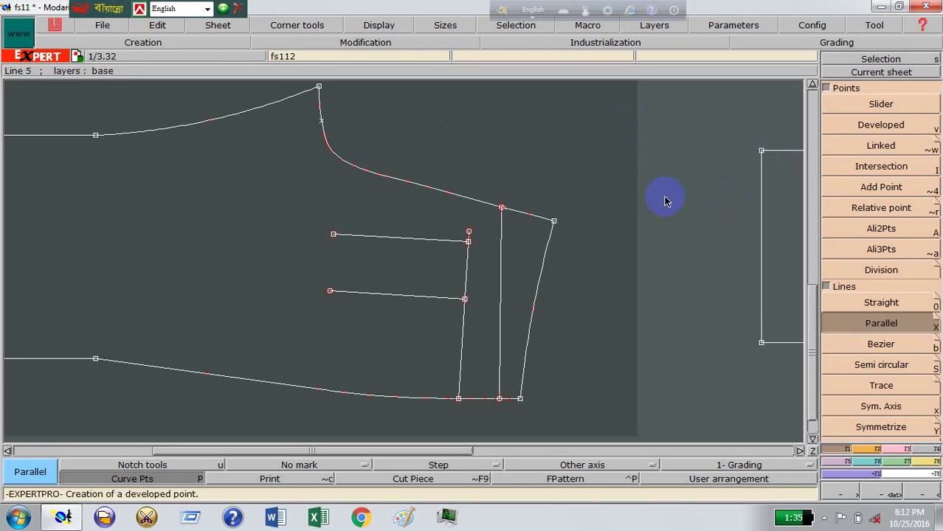
left_click(467, 242)
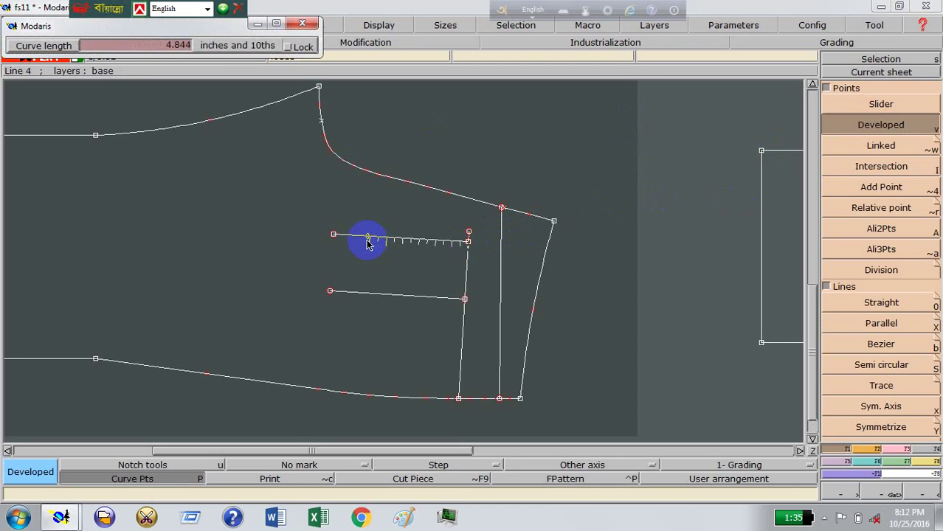
type("-3.250")
type("5.500")
left_click(491, 138)
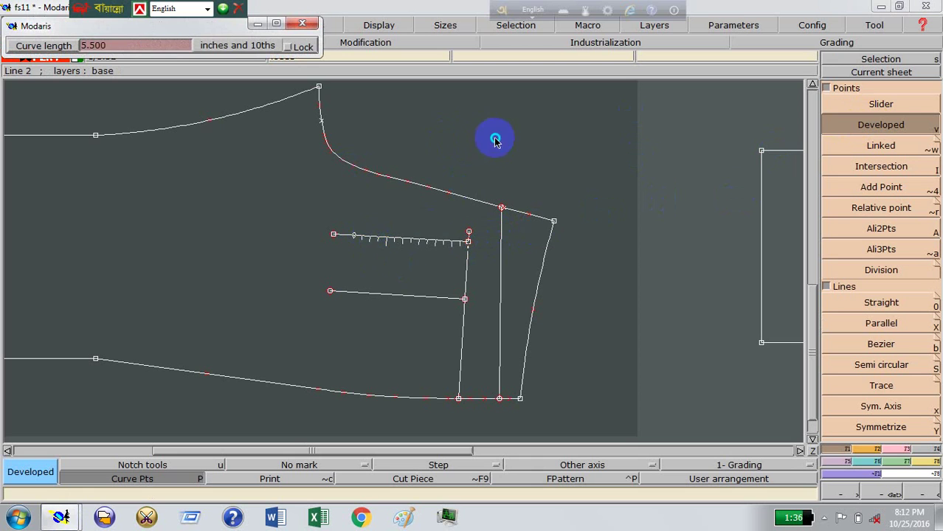
scroll(904, 442, "down", 2)
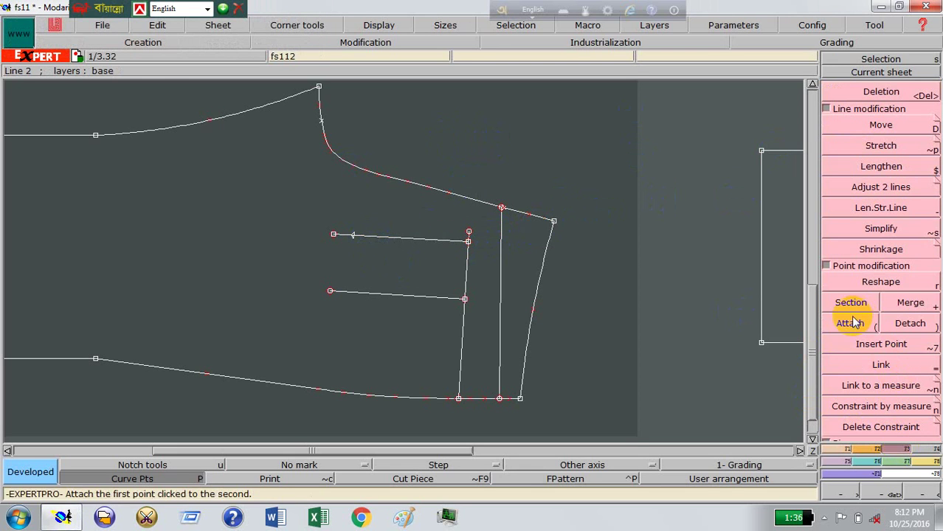
left_click(856, 343)
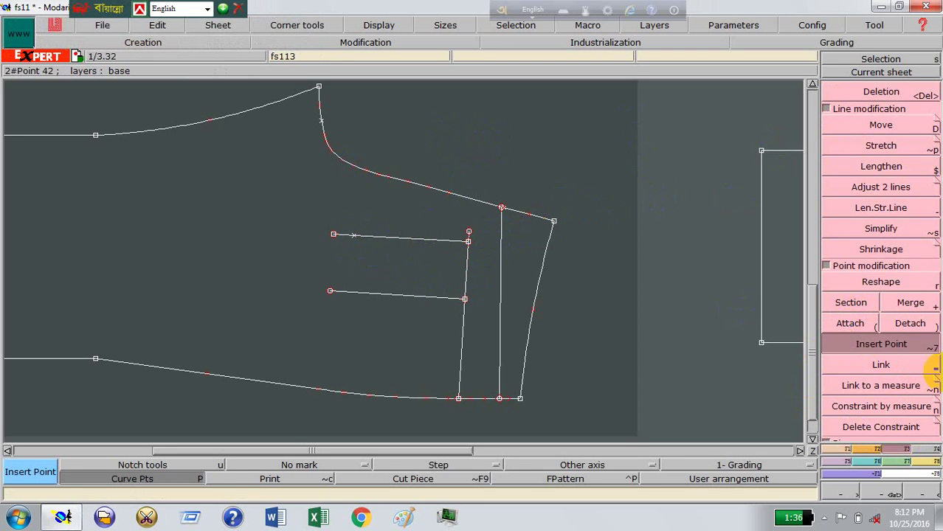
left_click(850, 302)
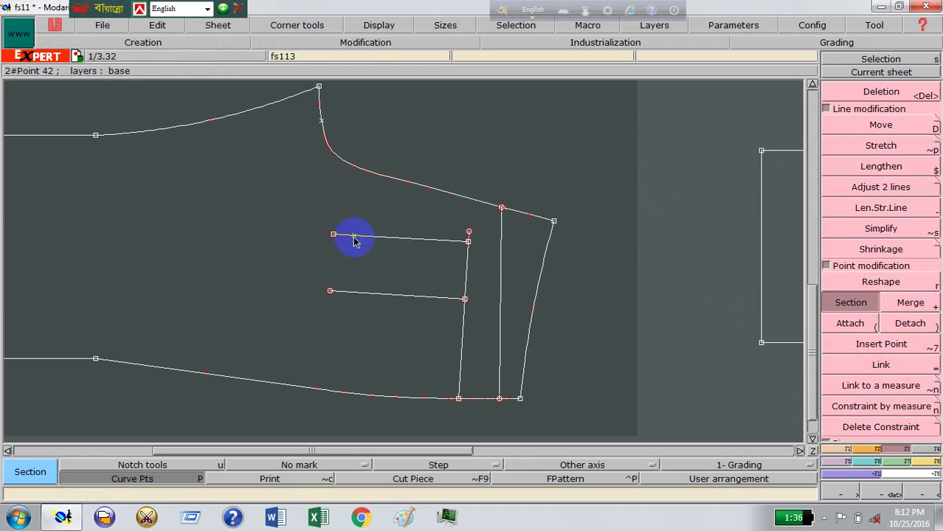
left_click(354, 237)
left_click(881, 91)
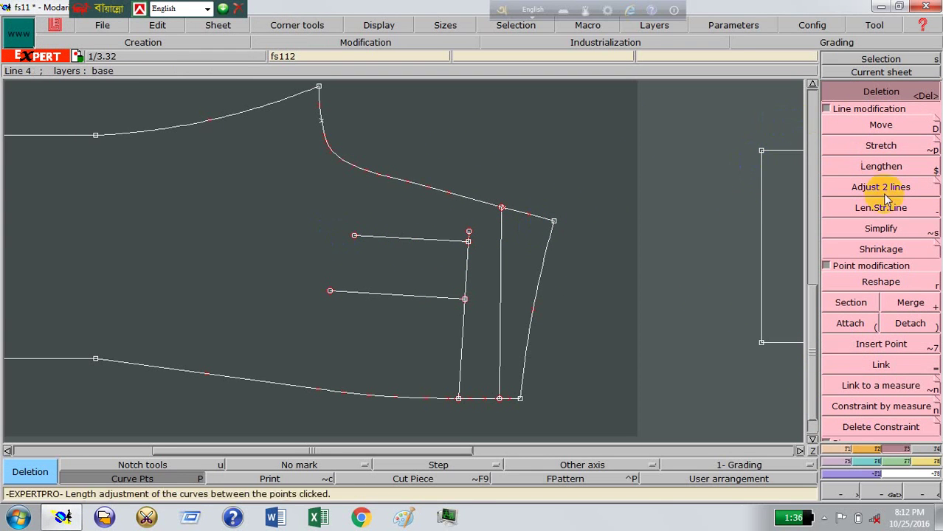
Step: Attach the upper line's loose end point to the top of the inner vertical line
left_click(849, 325)
left_click(468, 241)
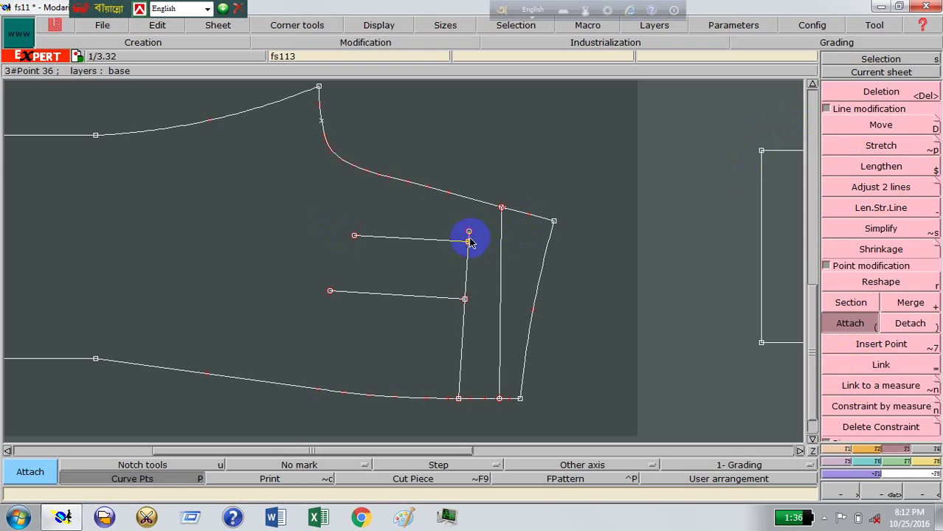
left_click(469, 235)
left_click(469, 233)
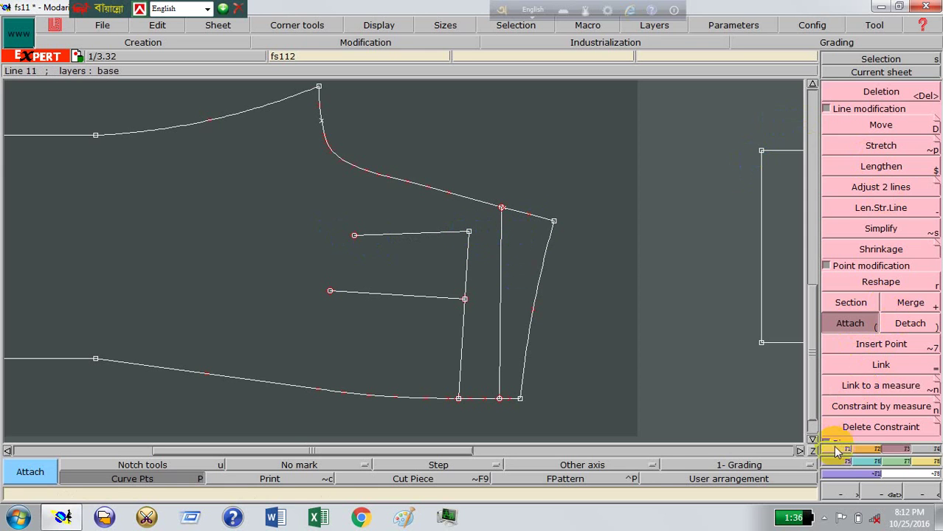
right_click(850, 411)
left_click(881, 302)
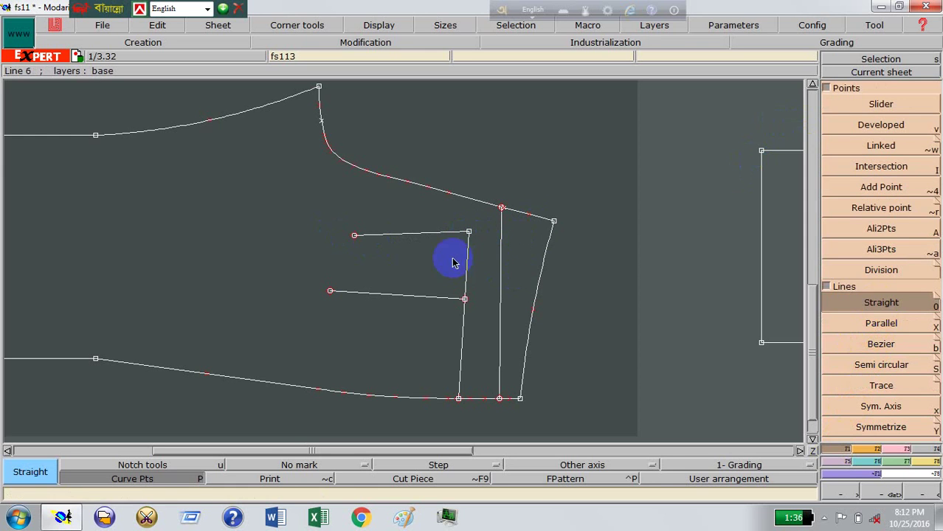
Step: Join the left ends with a straight line and mirror the top and left edges across the lower line
left_click(354, 237)
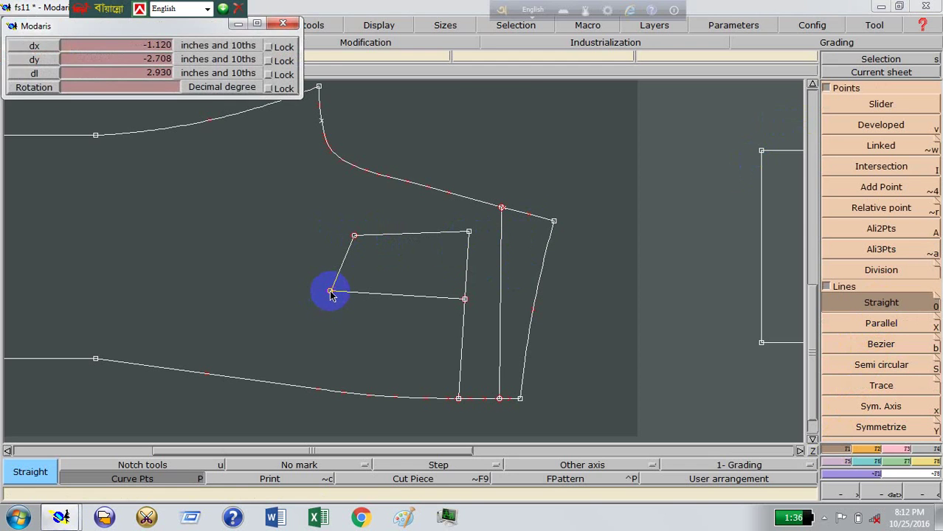
left_click(330, 291)
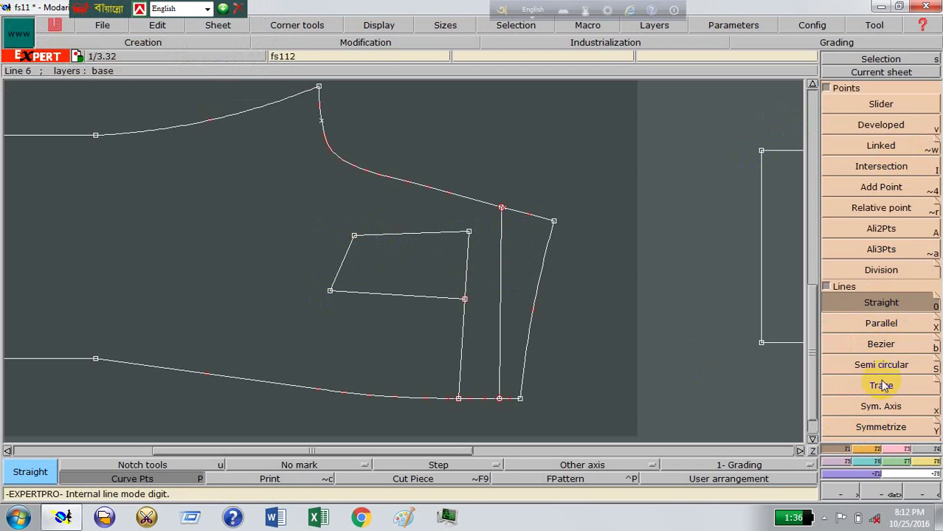
left_click(880, 406)
left_click(371, 293)
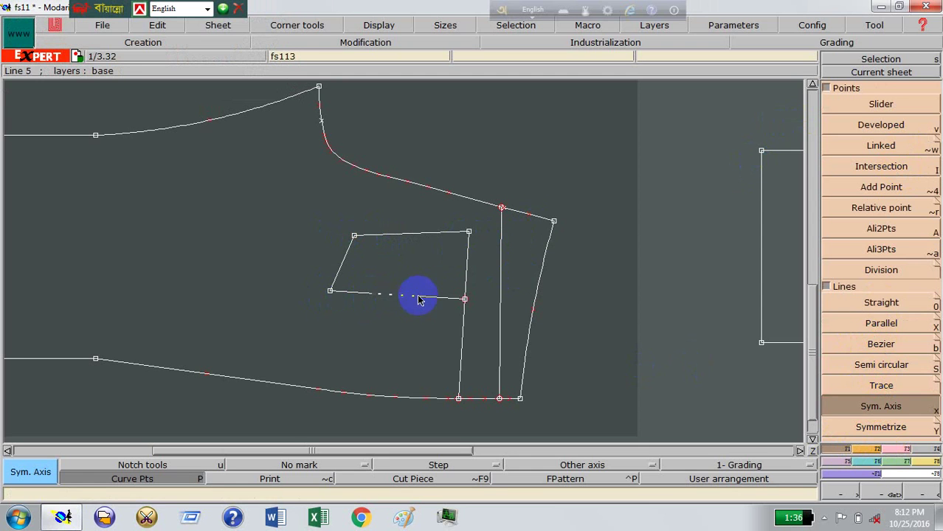
left_click(419, 296)
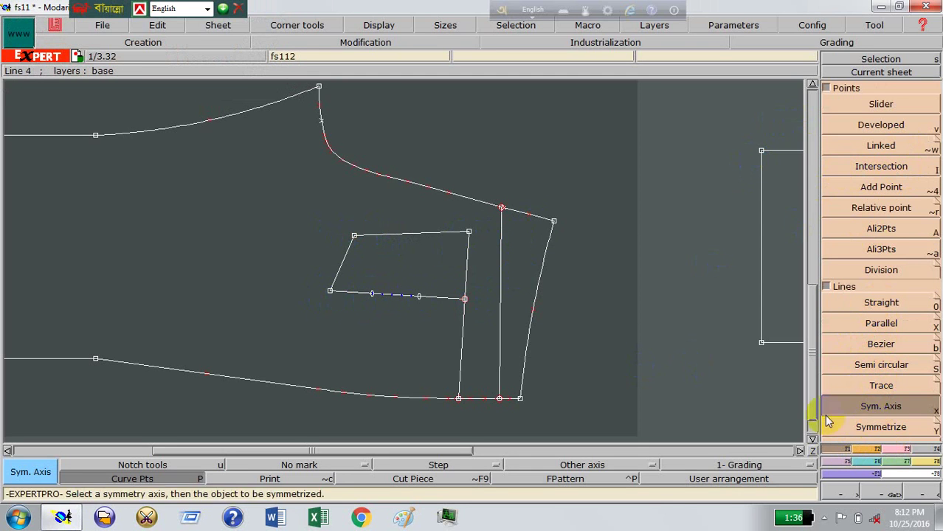
left_click(880, 427)
left_click(415, 236)
left_click(350, 262)
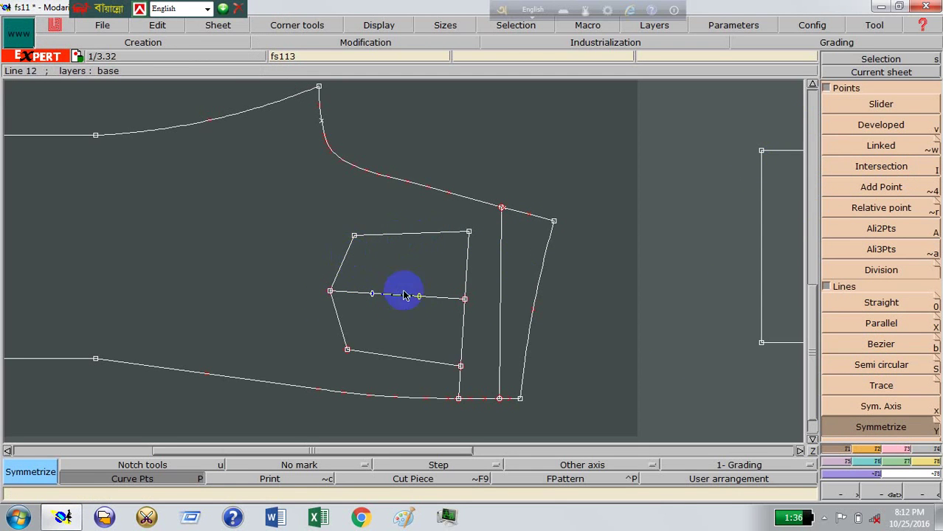
left_click_drag(363, 275, 435, 309)
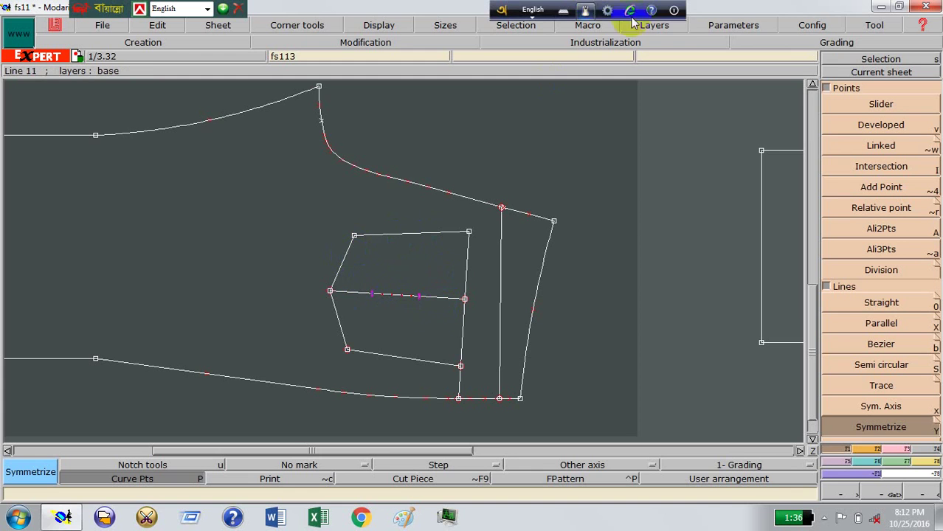
Step: Erase the symmetry axis line and extend the right edge down to the mirrored corner
left_click(655, 25)
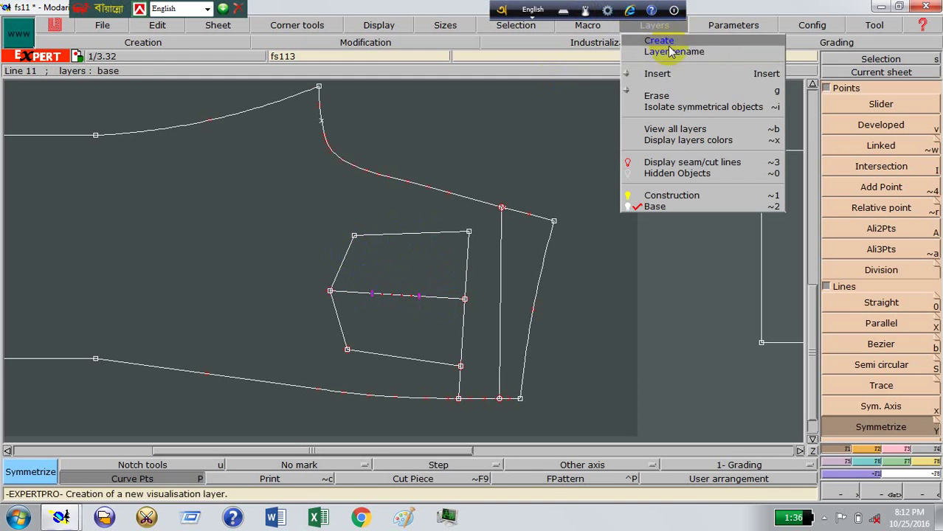
left_click(657, 99)
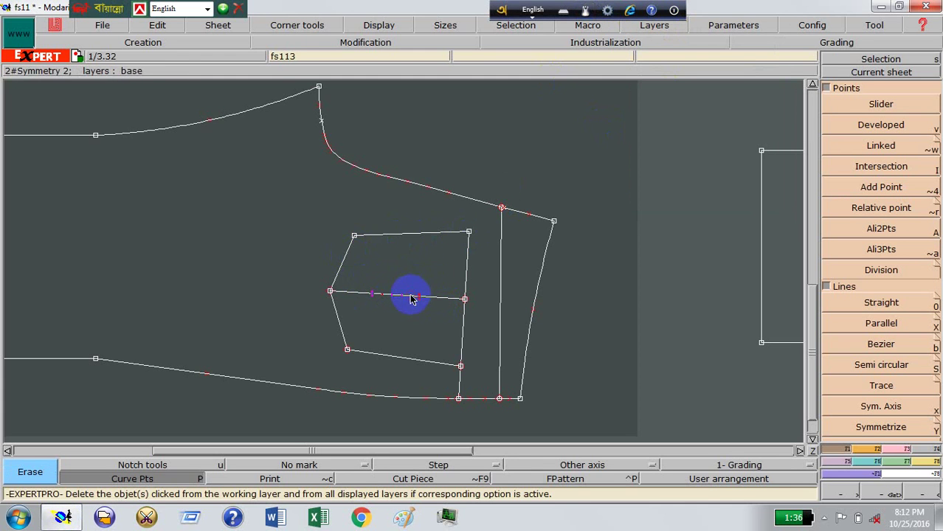
left_click(412, 298)
left_click(900, 451)
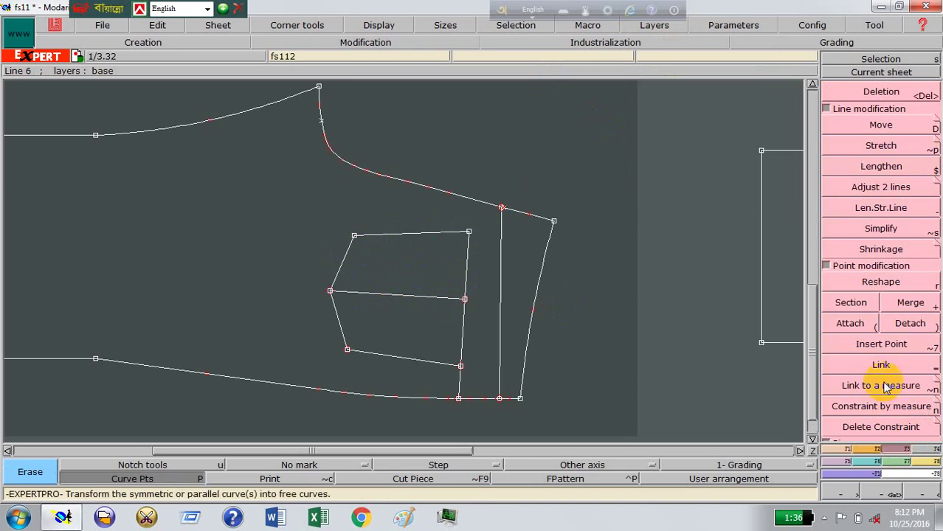
left_click(880, 187)
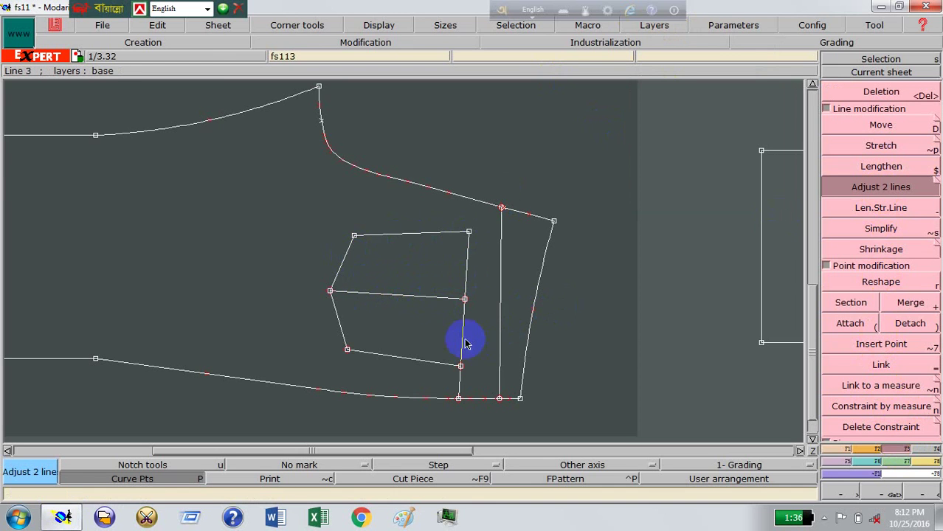
left_click(448, 366)
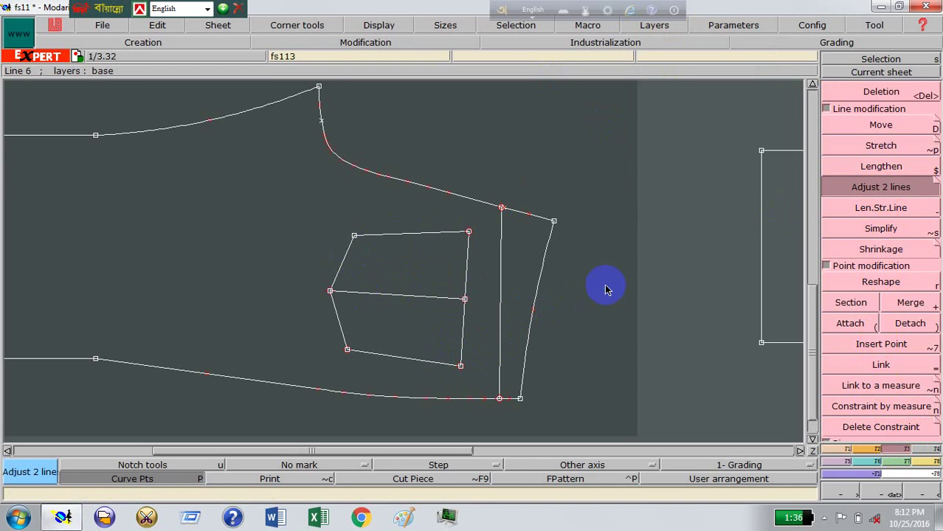
left_click(880, 93)
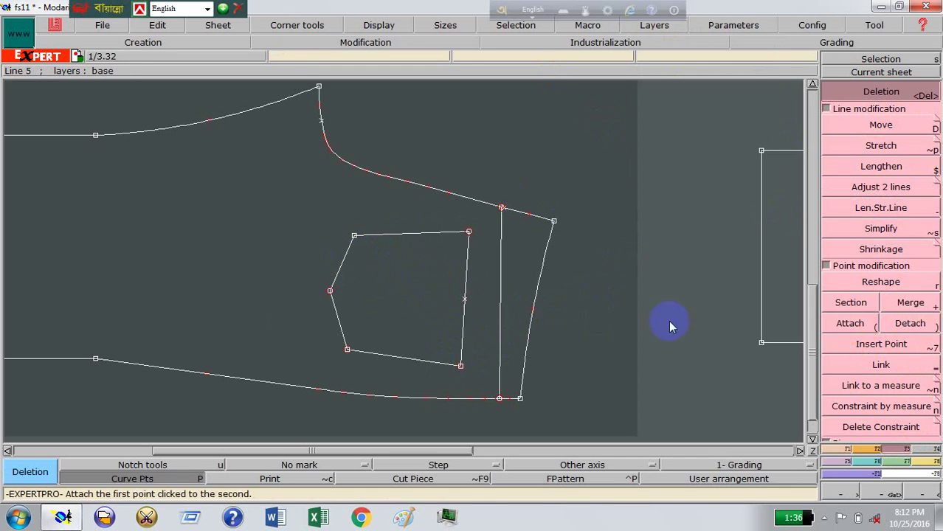
Step: Place and insert a developed point on the inner vertical line, then add a notch there
key("parenleft")
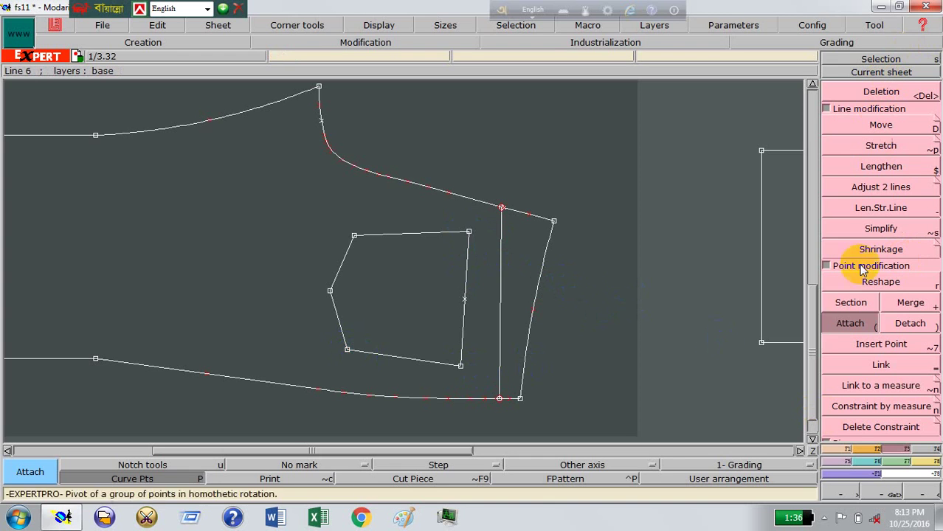
left_click(840, 448)
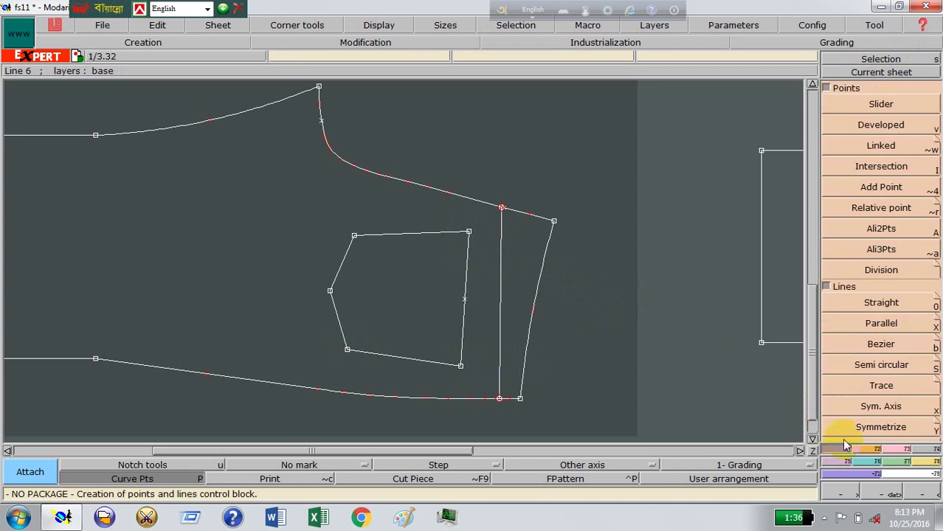
left_click(880, 125)
left_click_drag(500, 225, 500, 293)
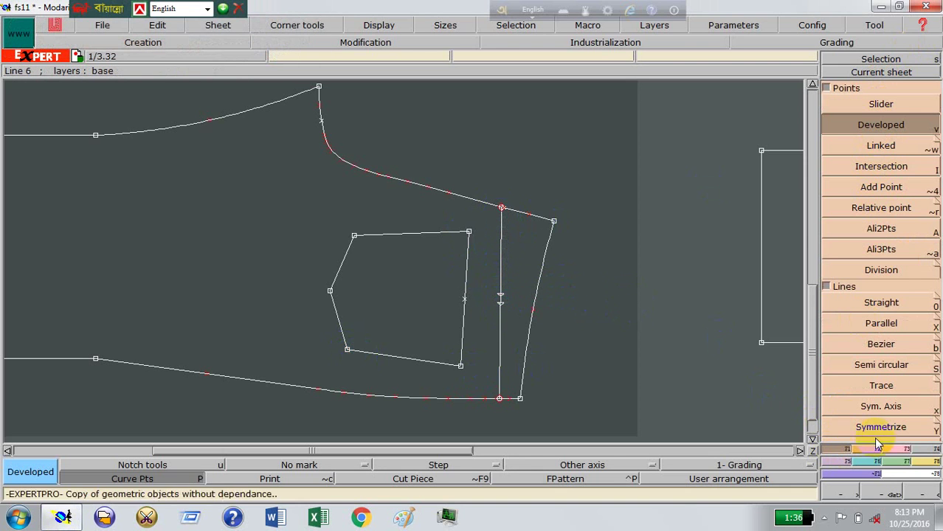
left_click(899, 448)
left_click(867, 344)
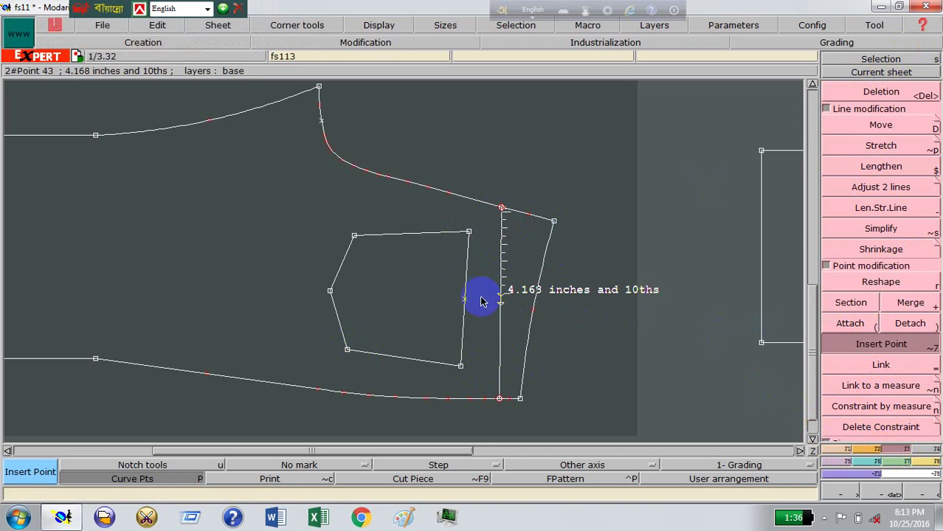
left_click(503, 308)
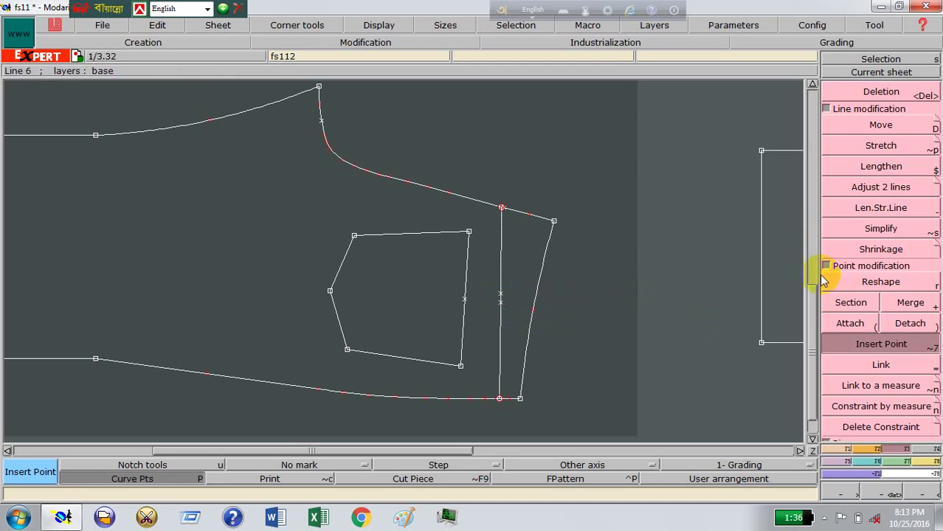
left_click(876, 449)
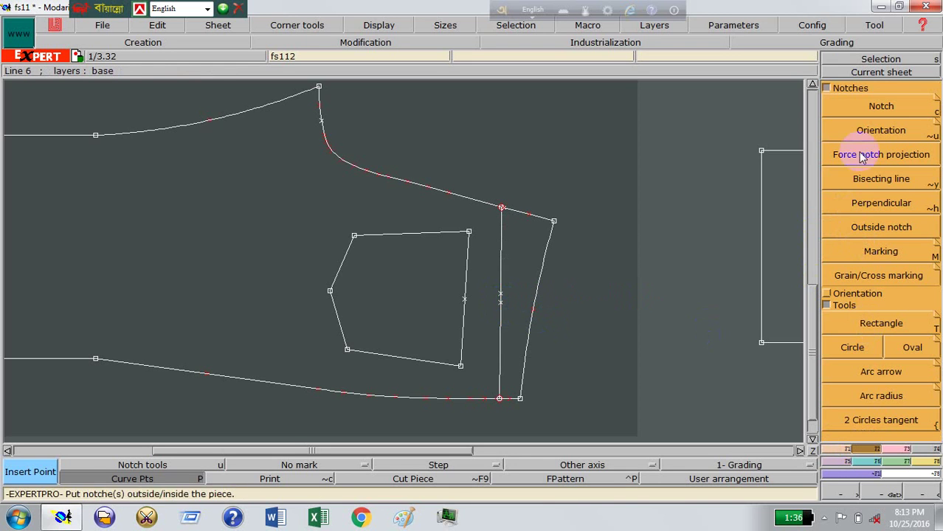
left_click(881, 105)
left_click(503, 304)
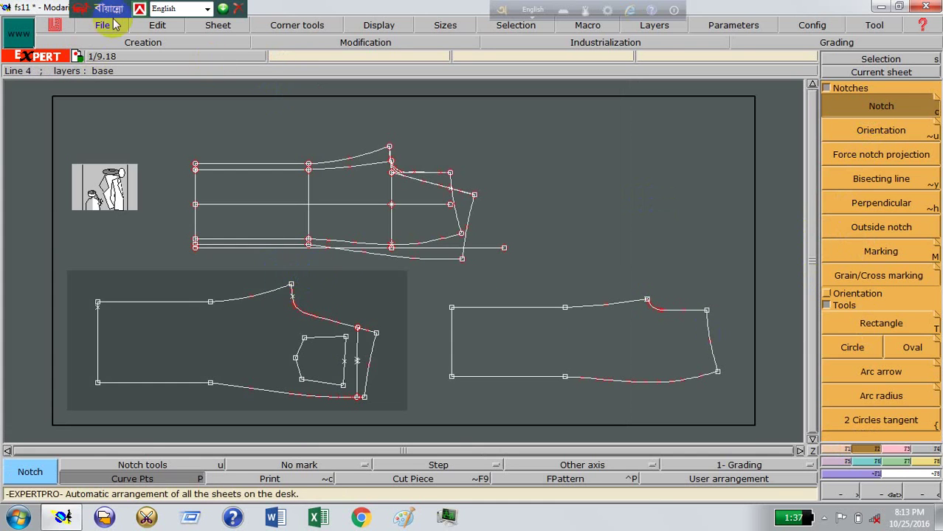
Step: Save the model, dismiss the warnings, and zoom in on the right-hand pattern piece
left_click(107, 30)
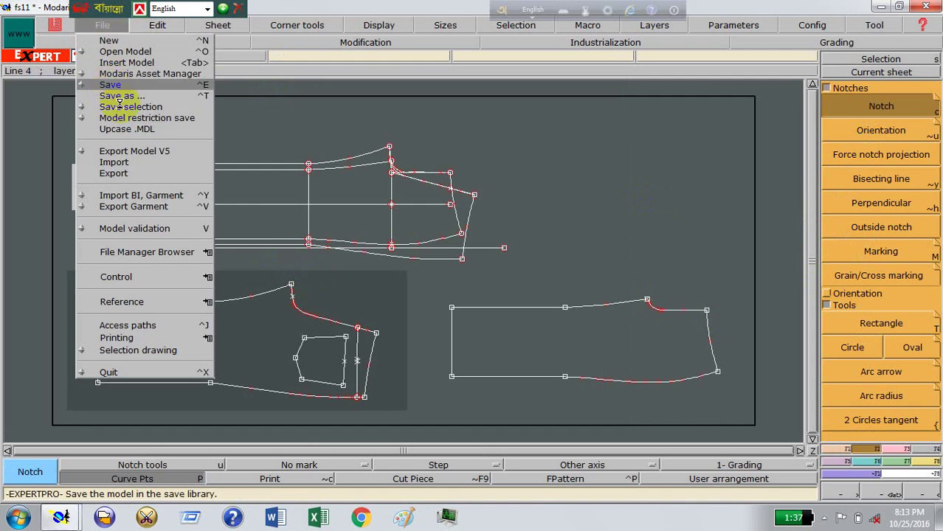
left_click(111, 92)
left_click(408, 339)
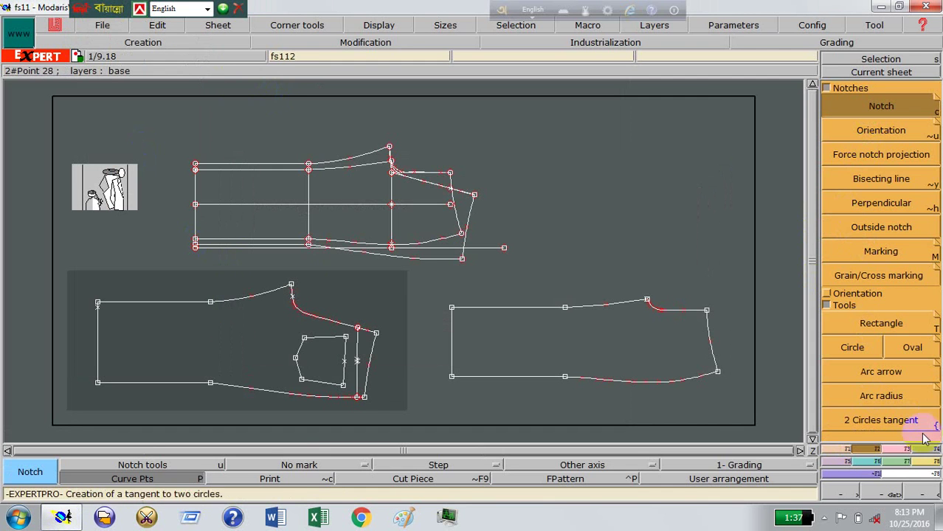
left_click(904, 493)
left_click_drag(584, 293, 719, 387)
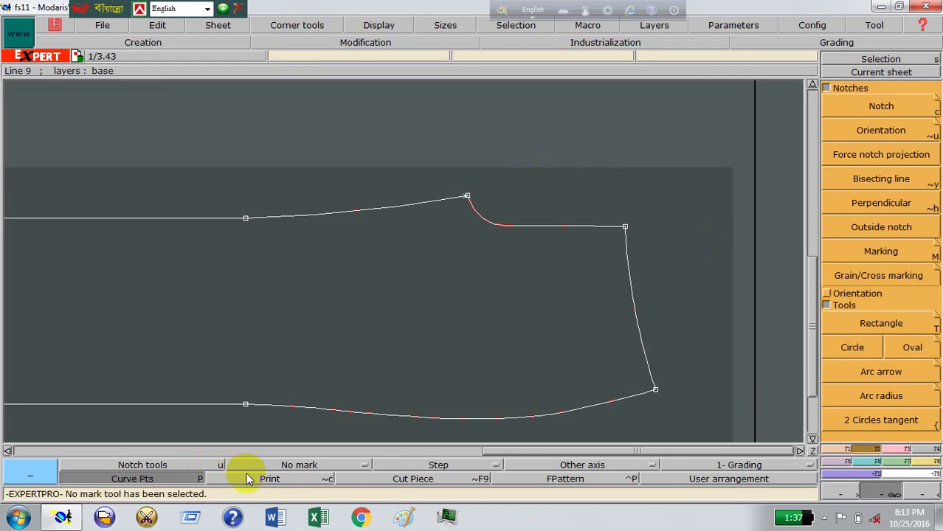
left_click(824, 518)
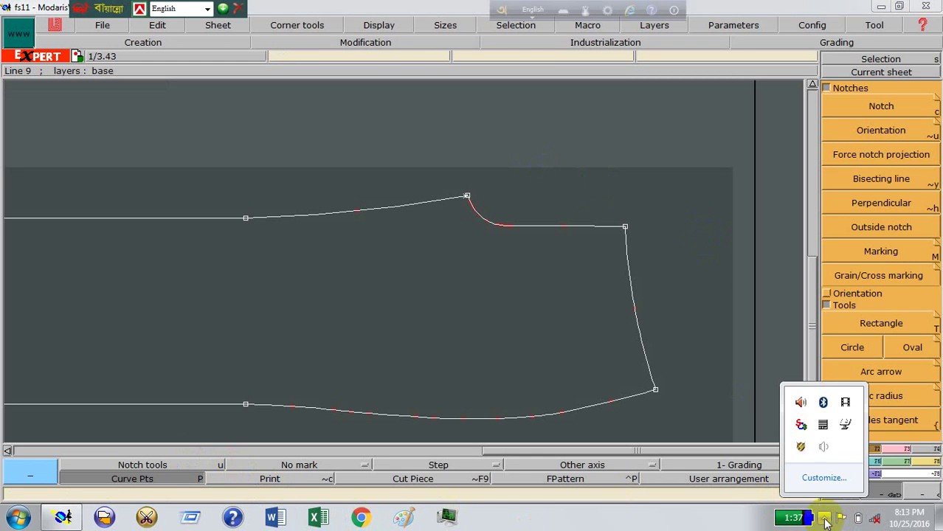